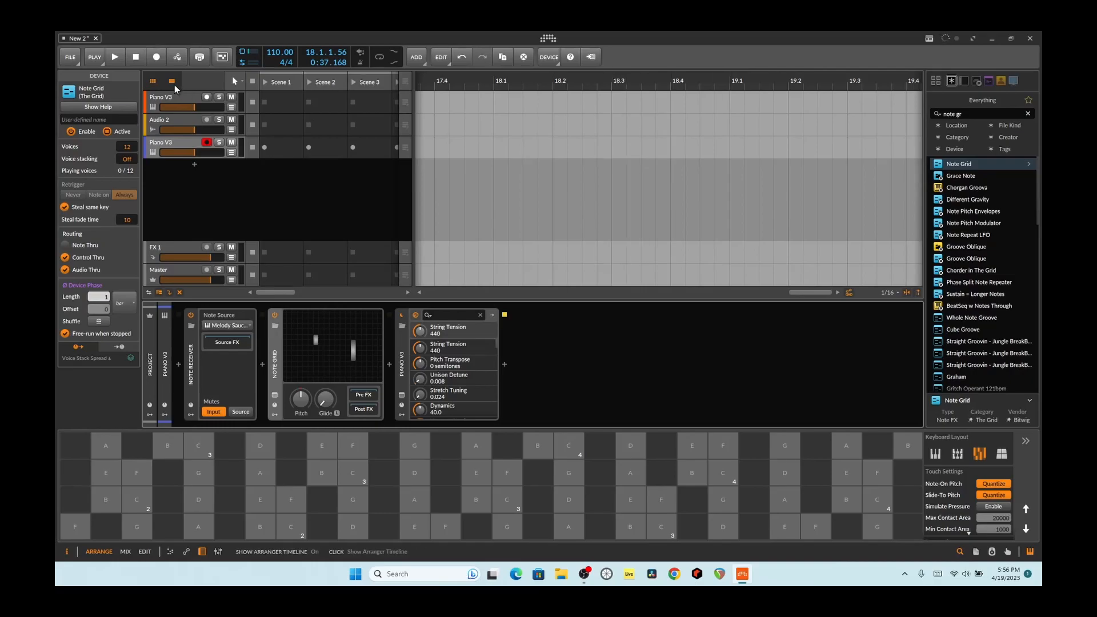
# Open the Melody Sauce 2 plug-in on the first Piano V3 track and play its generated melody
pyautogui.click(173, 100)
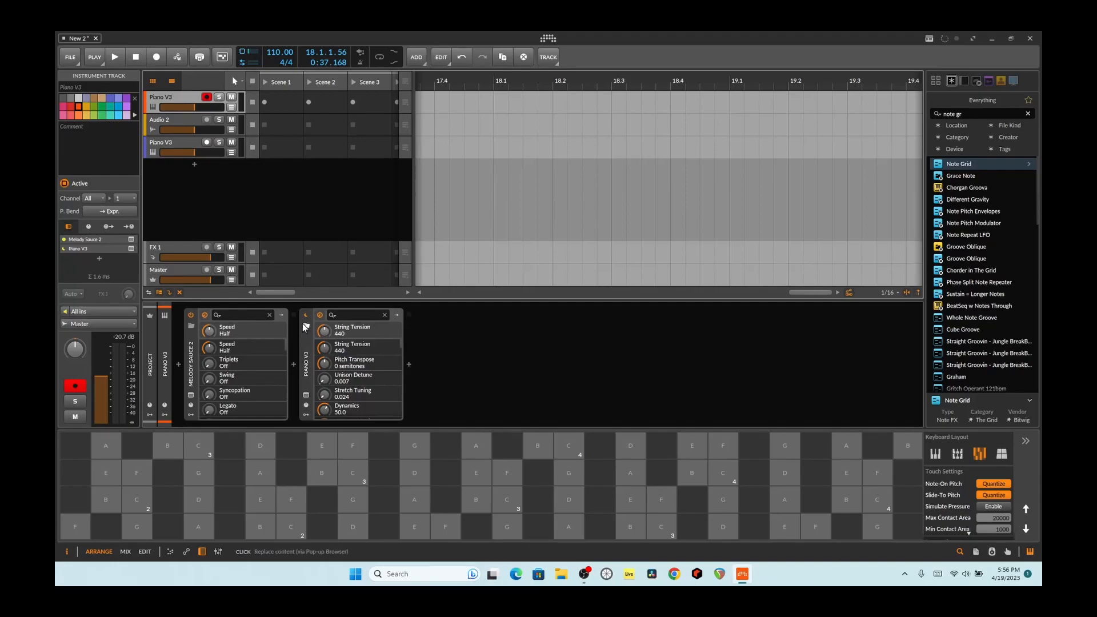
pyautogui.click(190, 395)
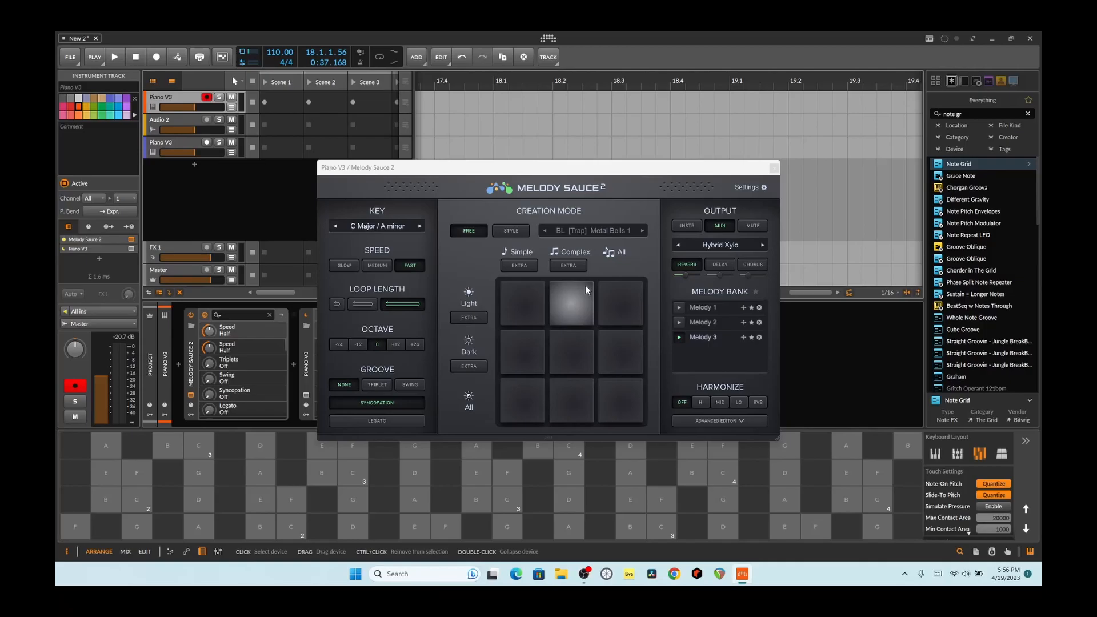
pyautogui.click(774, 167)
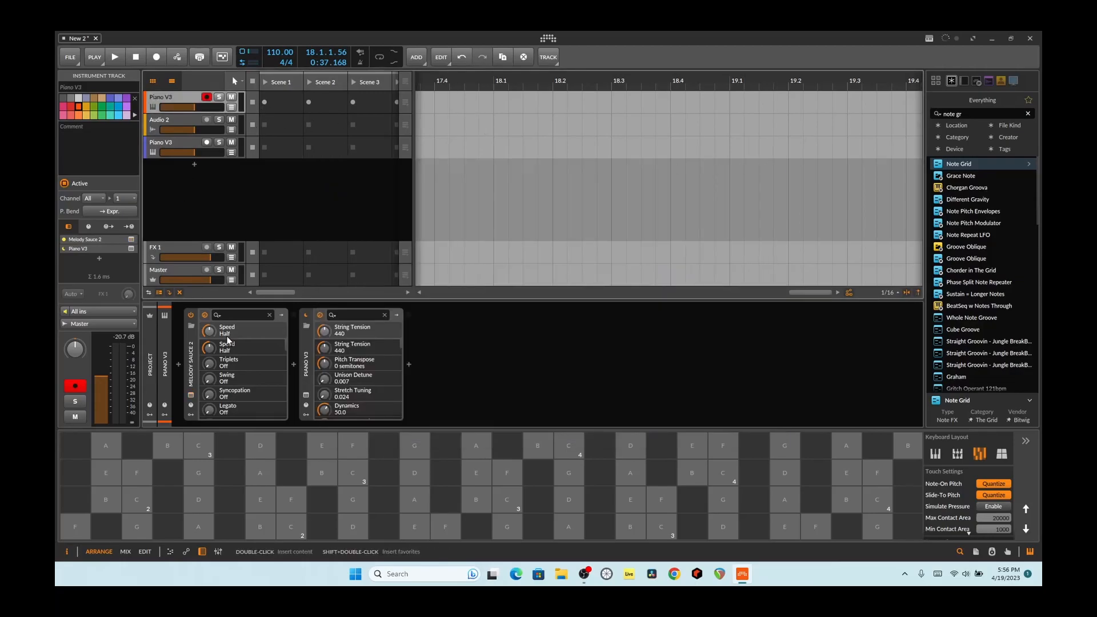
pyautogui.click(191, 395)
pyautogui.press('space')
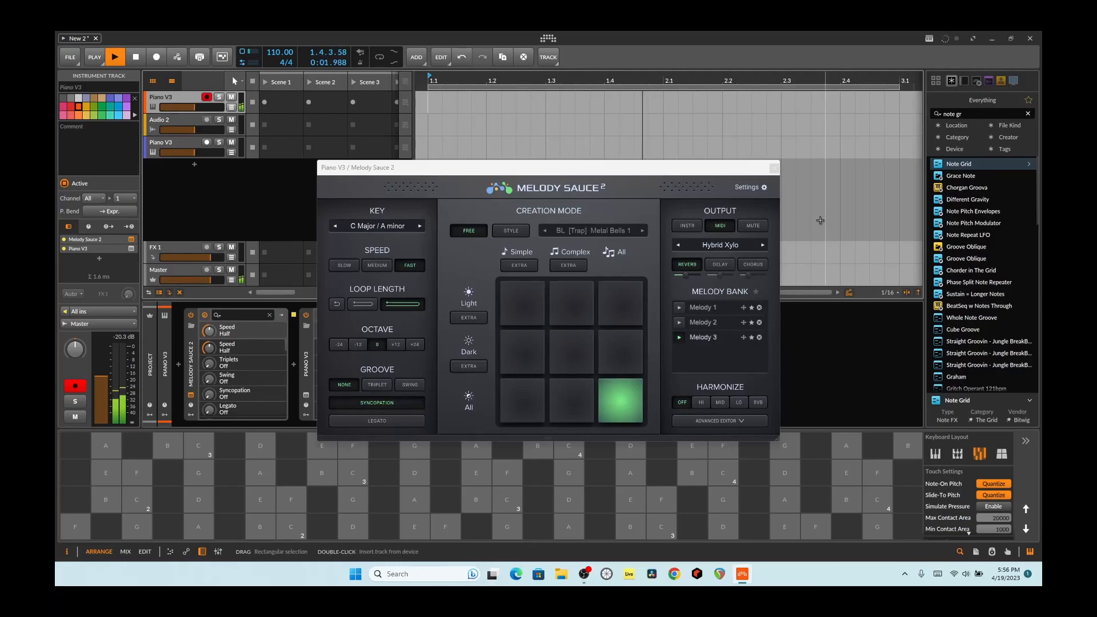
# Close Melody Sauce 2, view the track's Piano V3 instrument window, and stop playback
pyautogui.click(774, 168)
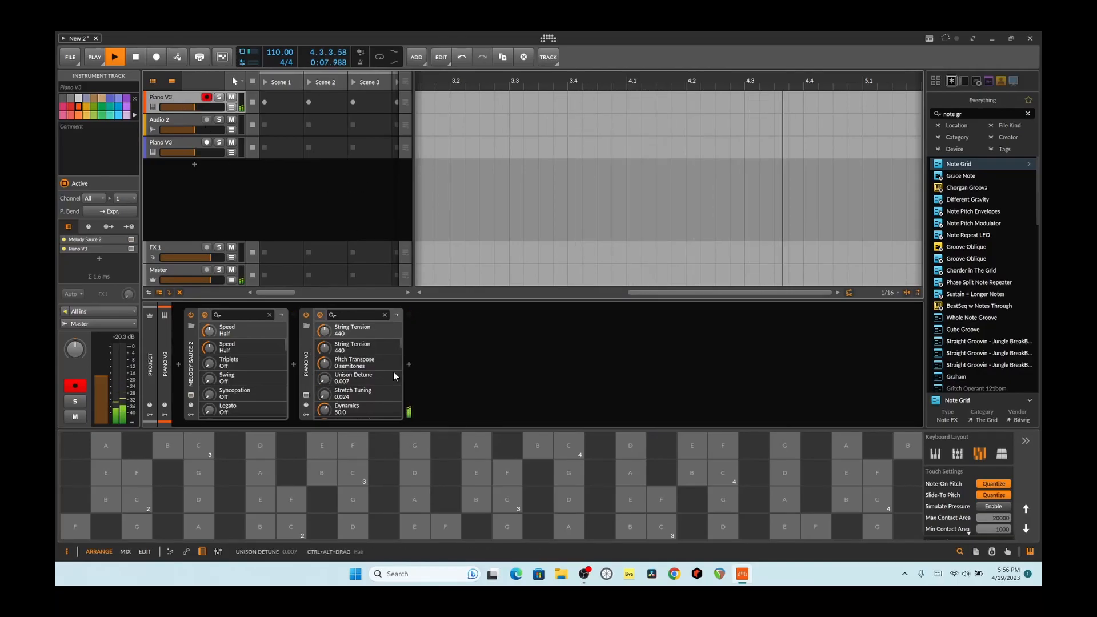
pyautogui.click(306, 394)
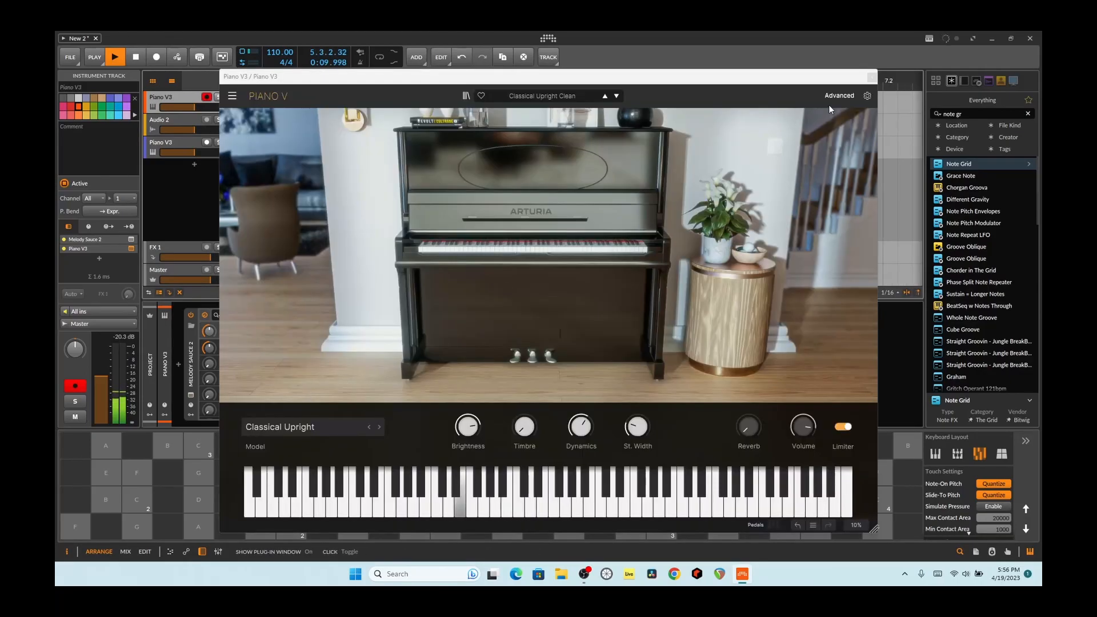
pyautogui.click(871, 77)
pyautogui.press('space')
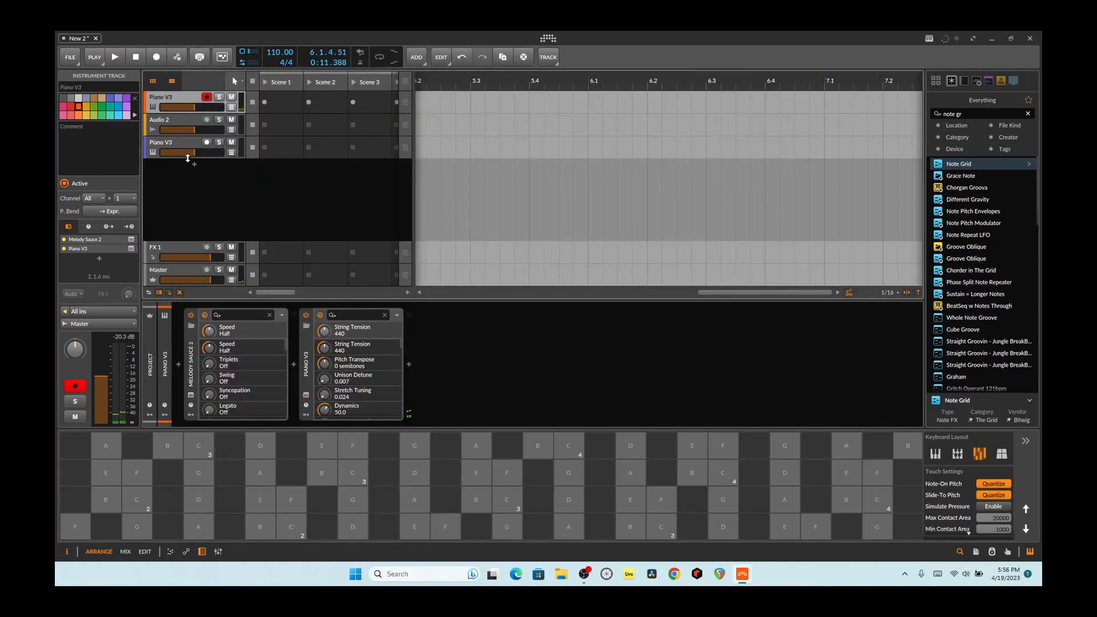
# Select the second Piano V3 track with the Note Receiver and check its incoming notes during playback
pyautogui.click(179, 142)
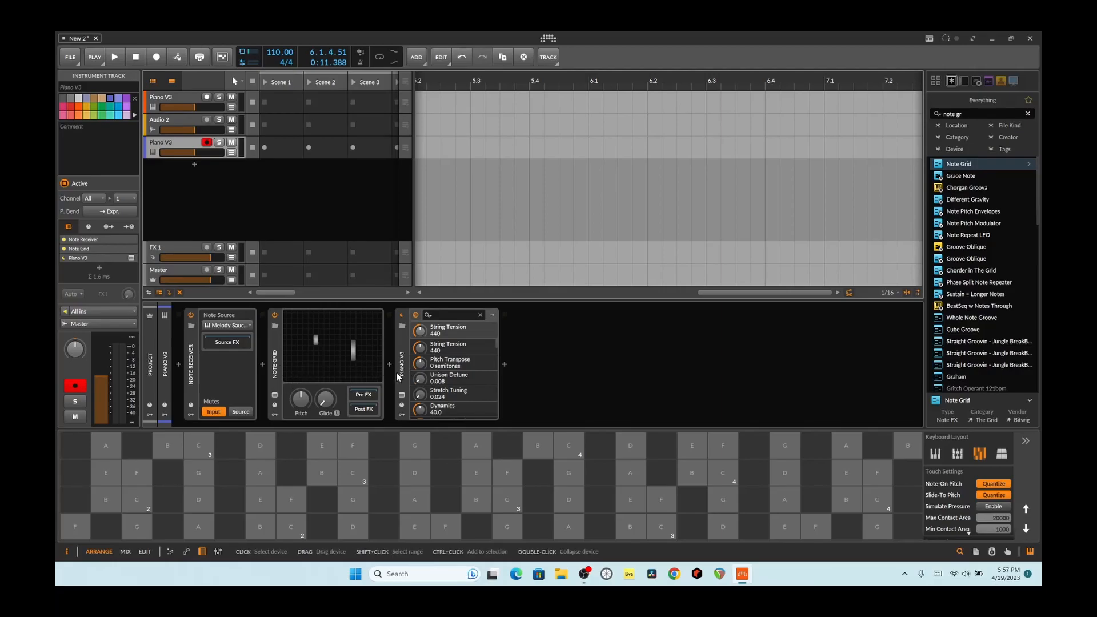
pyautogui.click(117, 57)
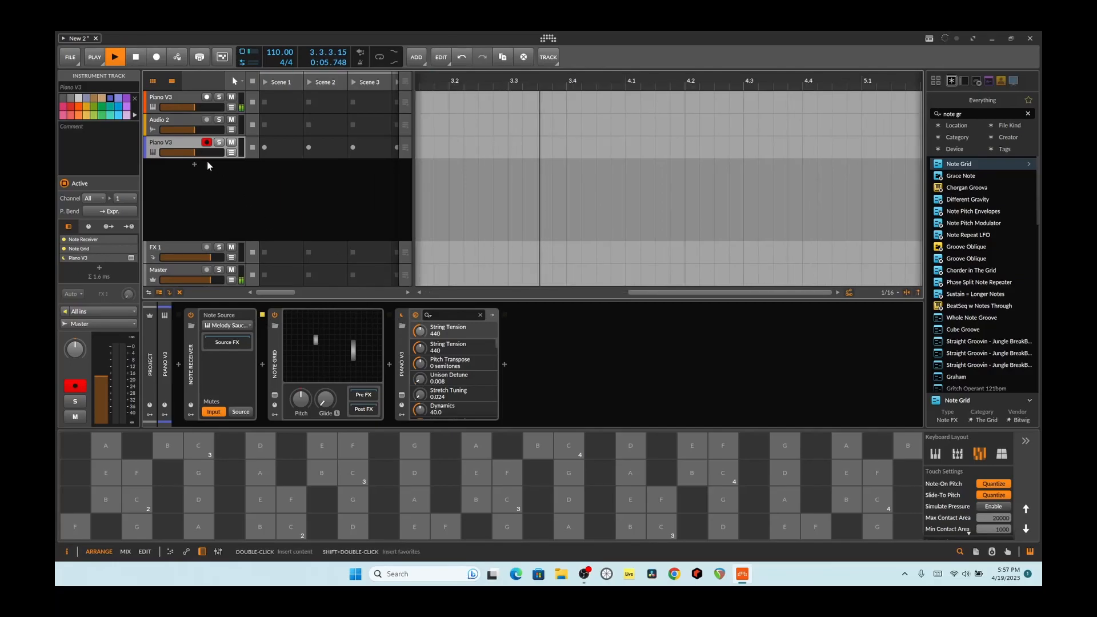
pyautogui.click(136, 57)
# Open the Note Grid patch and insert an Octaver set to -2 between the note input's and note output's pitch ports
pyautogui.doubleClick(318, 338)
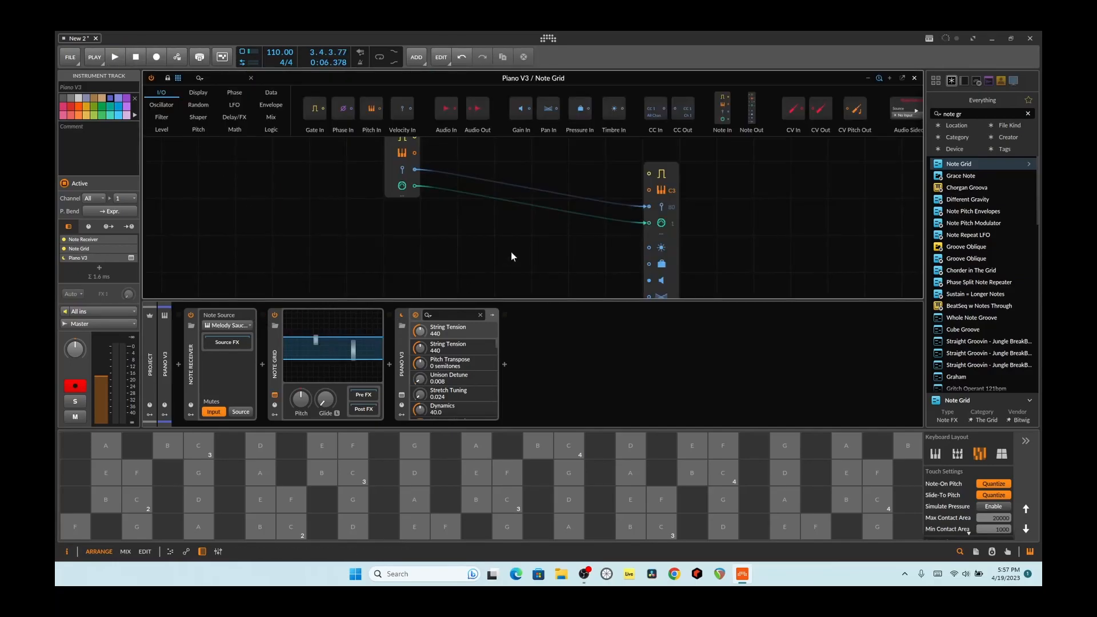
pyautogui.scroll(1, 480, 223)
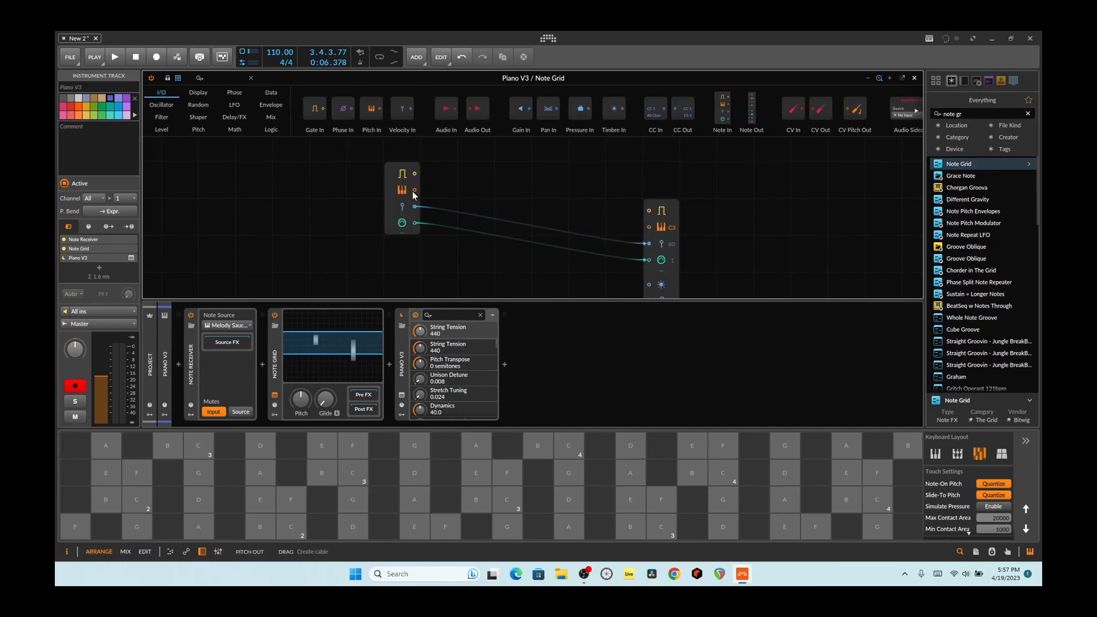
pyautogui.moveTo(413, 191); pyautogui.dragTo(506, 206)
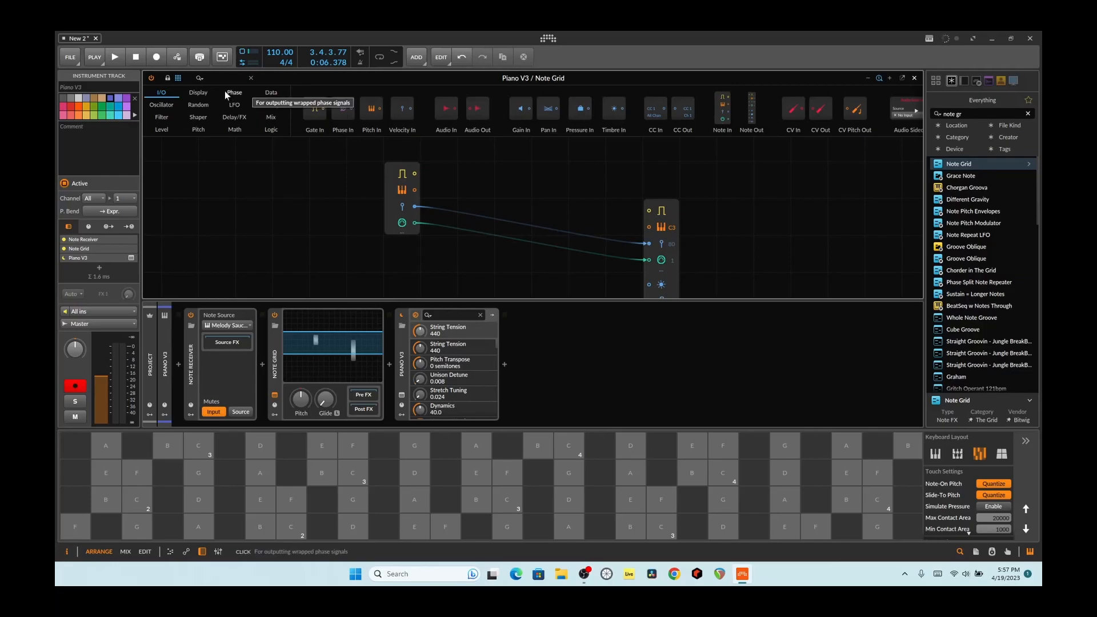
pyautogui.click(203, 132)
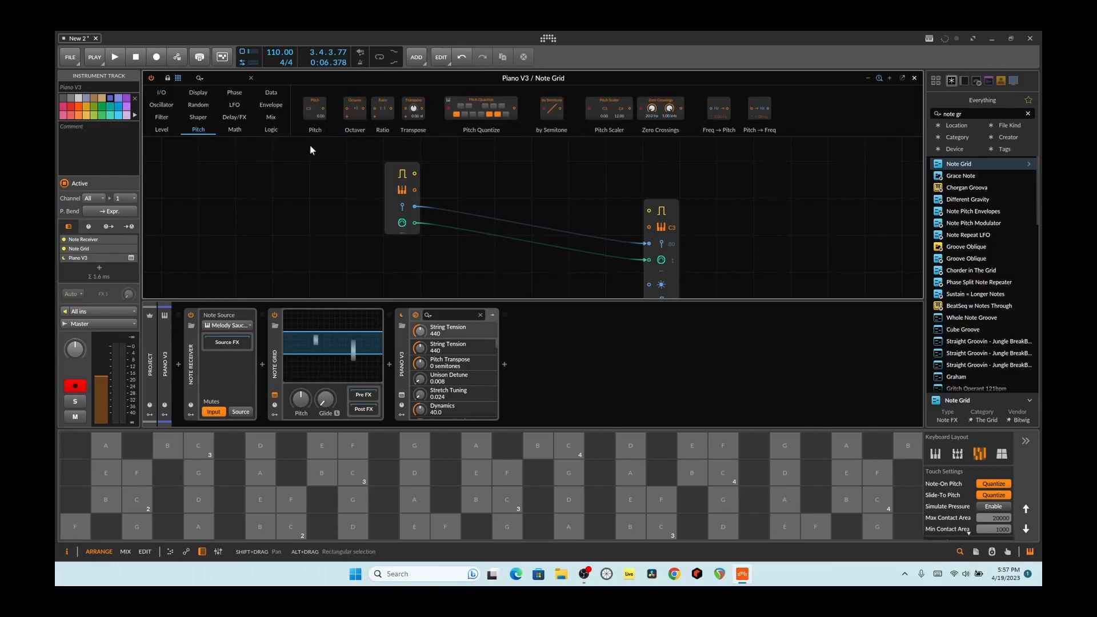
pyautogui.moveTo(355, 110); pyautogui.dragTo(513, 214)
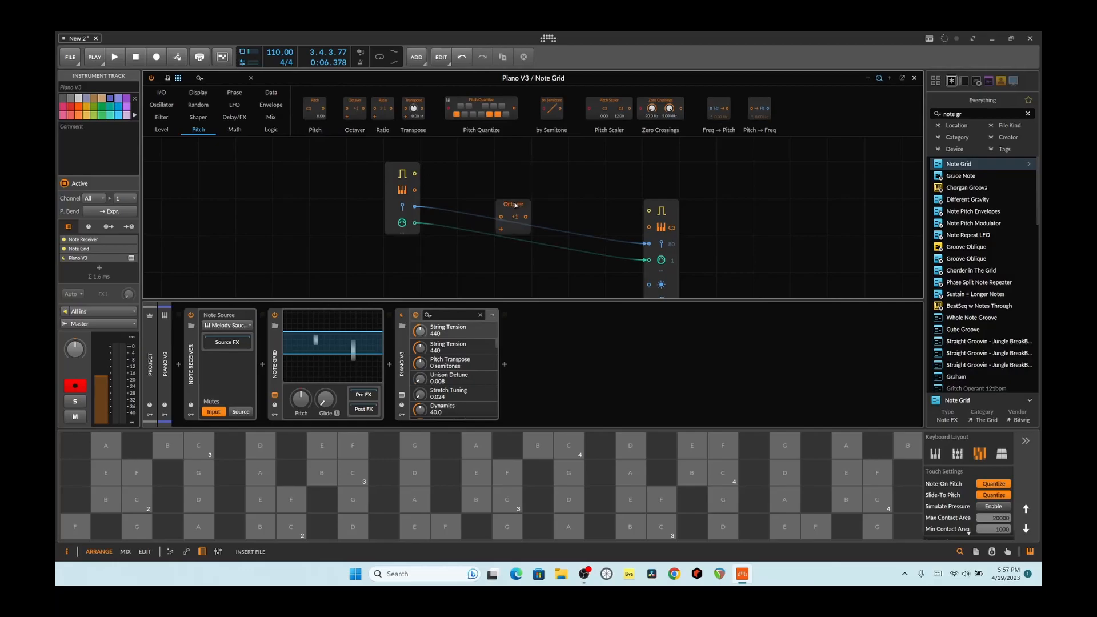
pyautogui.click(407, 191)
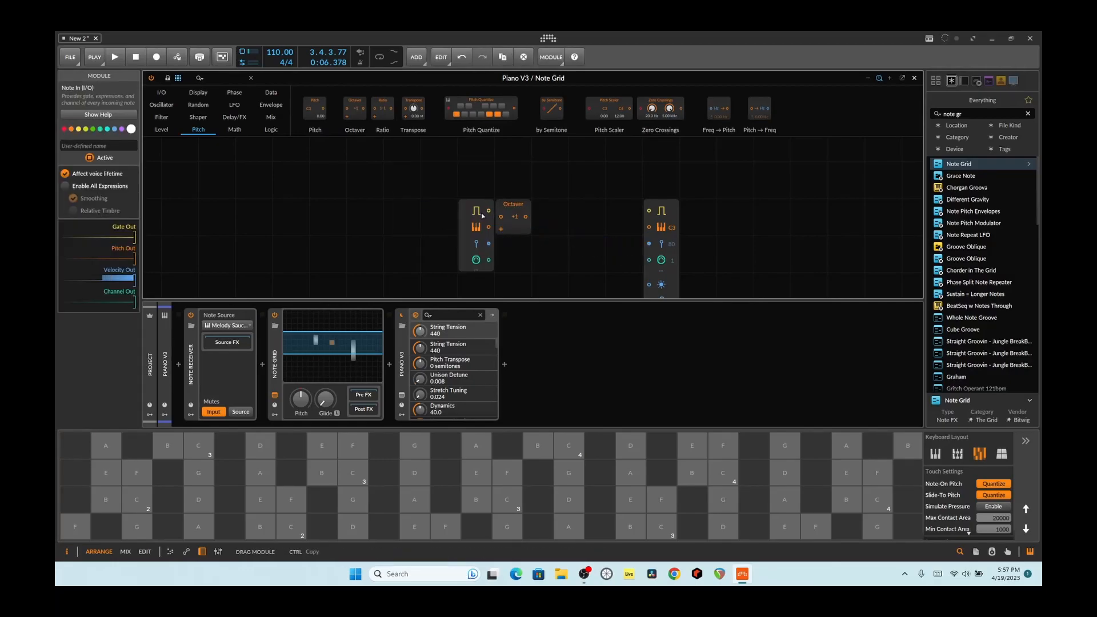
pyautogui.moveTo(496, 218); pyautogui.dragTo(650, 230)
pyautogui.moveTo(511, 230); pyautogui.dragTo(553, 223)
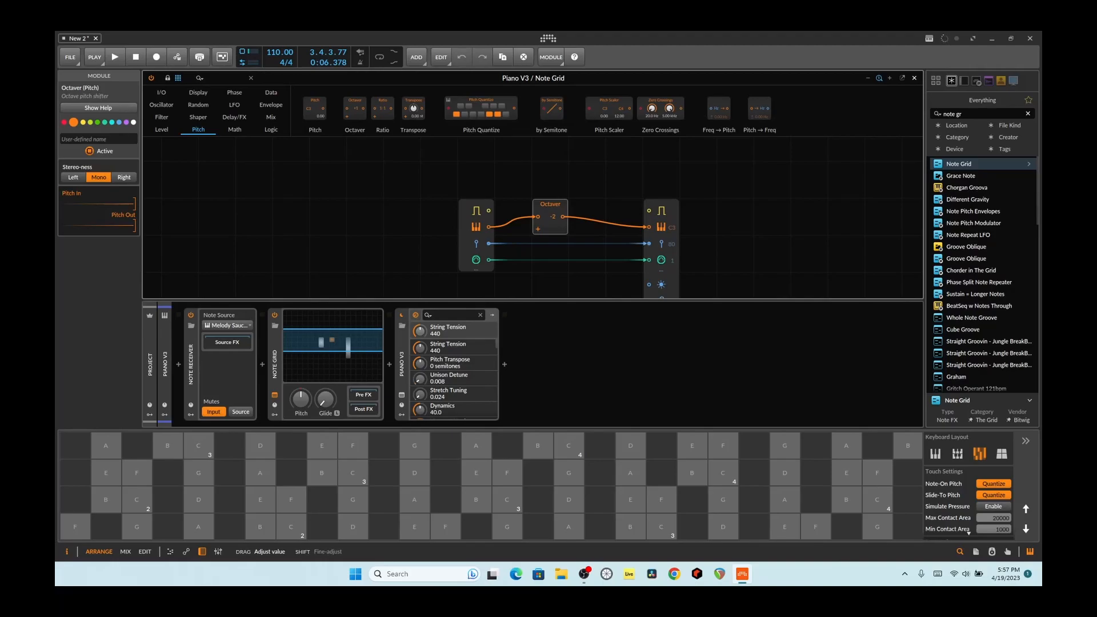
# Audition the patch with a direct gate cable from the note input to the note output, and remove that cable
pyautogui.moveTo(489, 210); pyautogui.dragTo(649, 210)
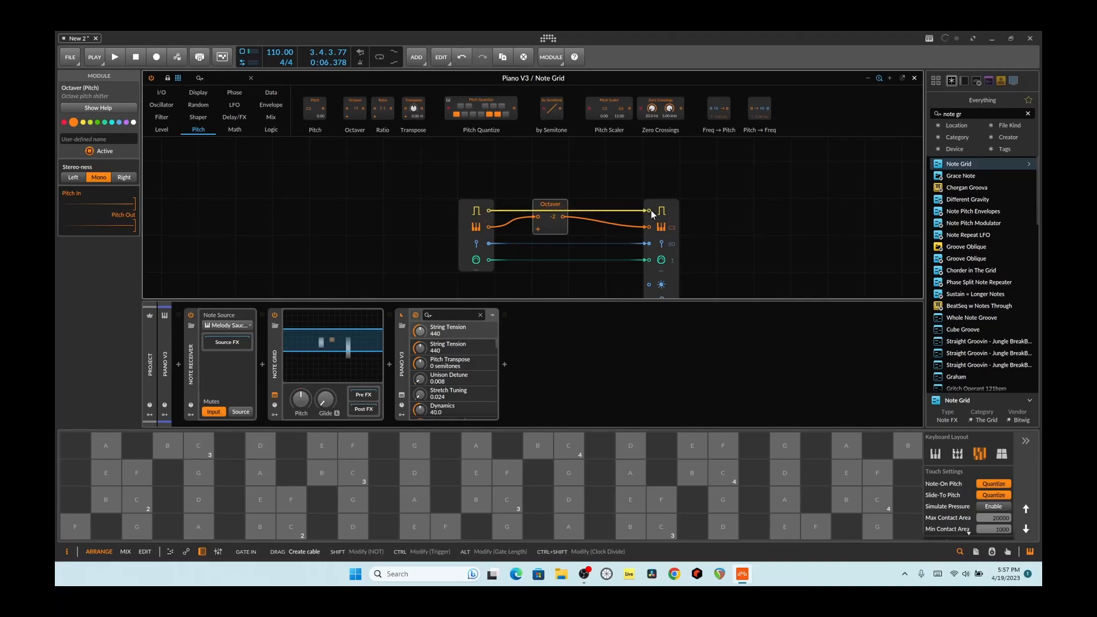
pyautogui.press('space')
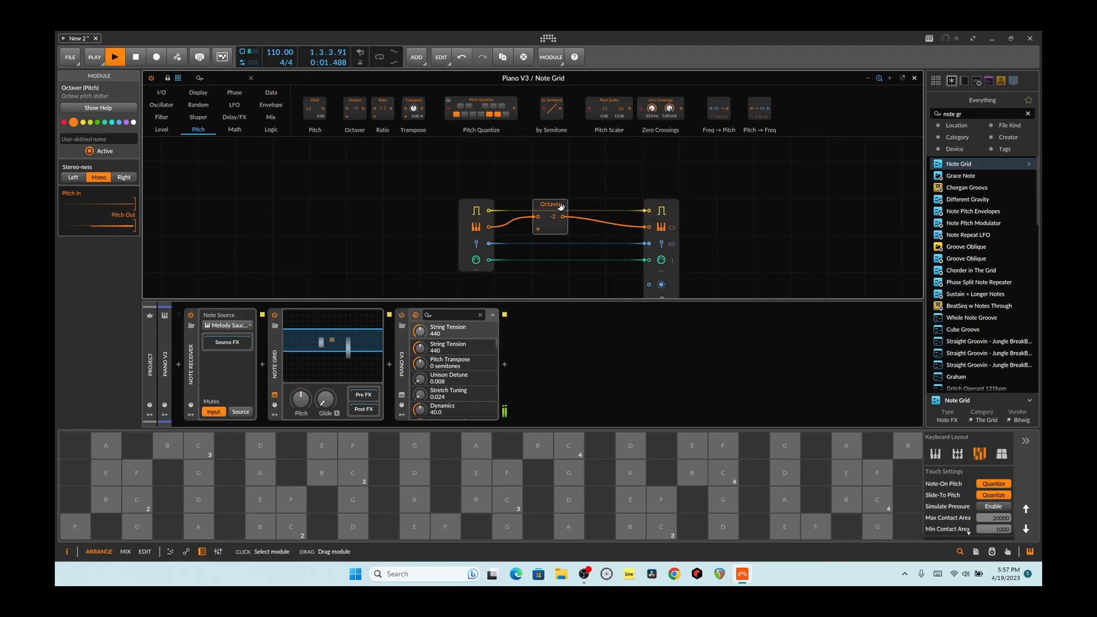
pyautogui.moveTo(560, 207); pyautogui.dragTo(597, 170)
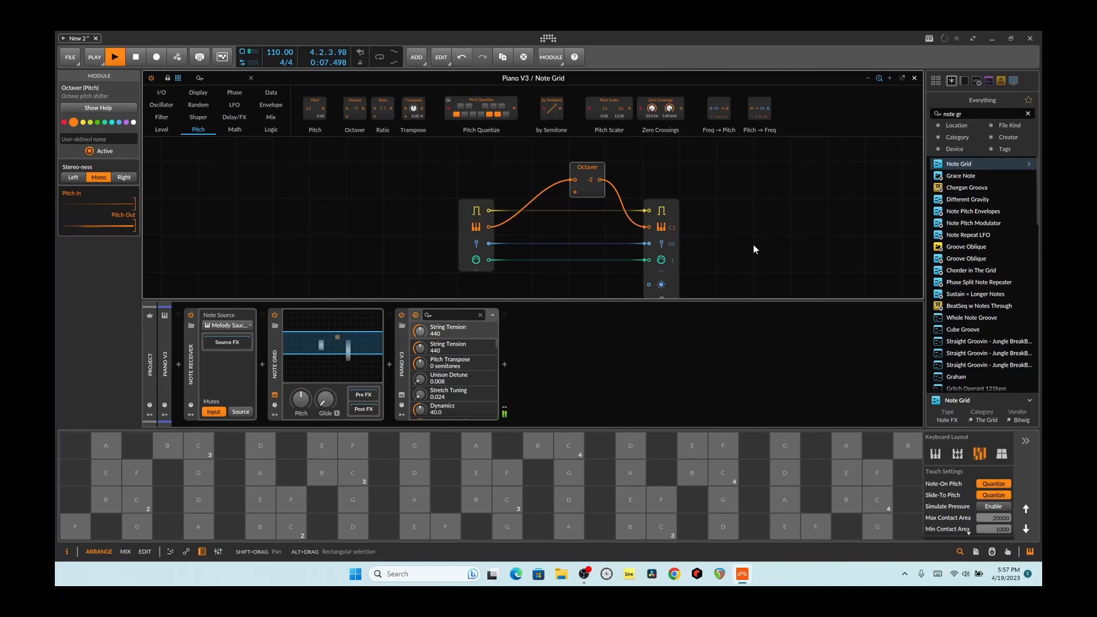
pyautogui.press('space')
pyautogui.moveTo(585, 171); pyautogui.dragTo(593, 264)
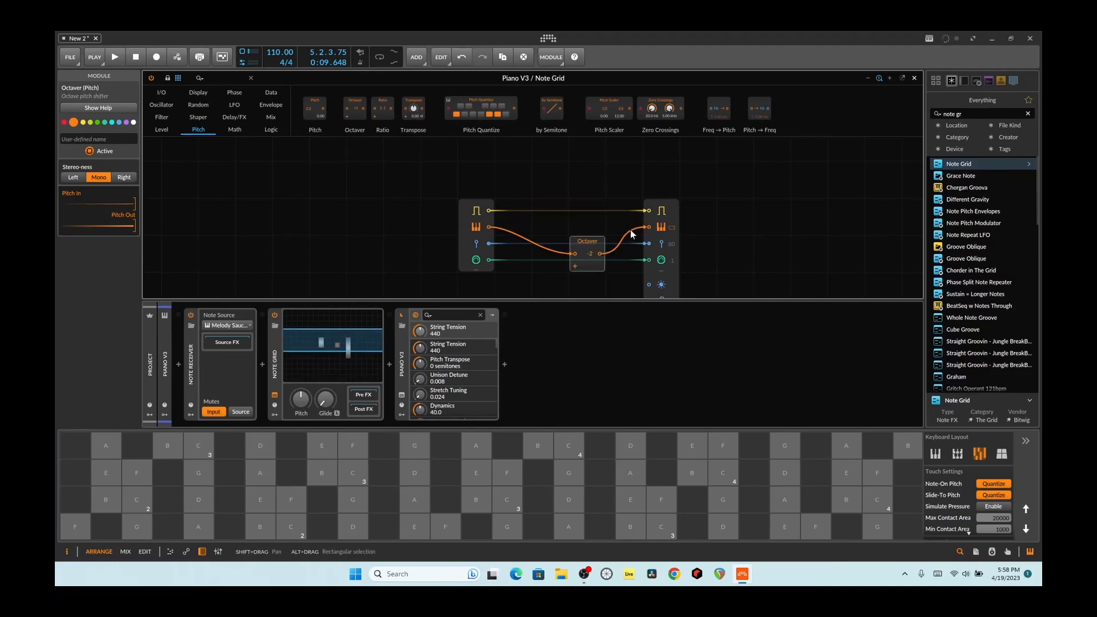
pyautogui.doubleClick(651, 212)
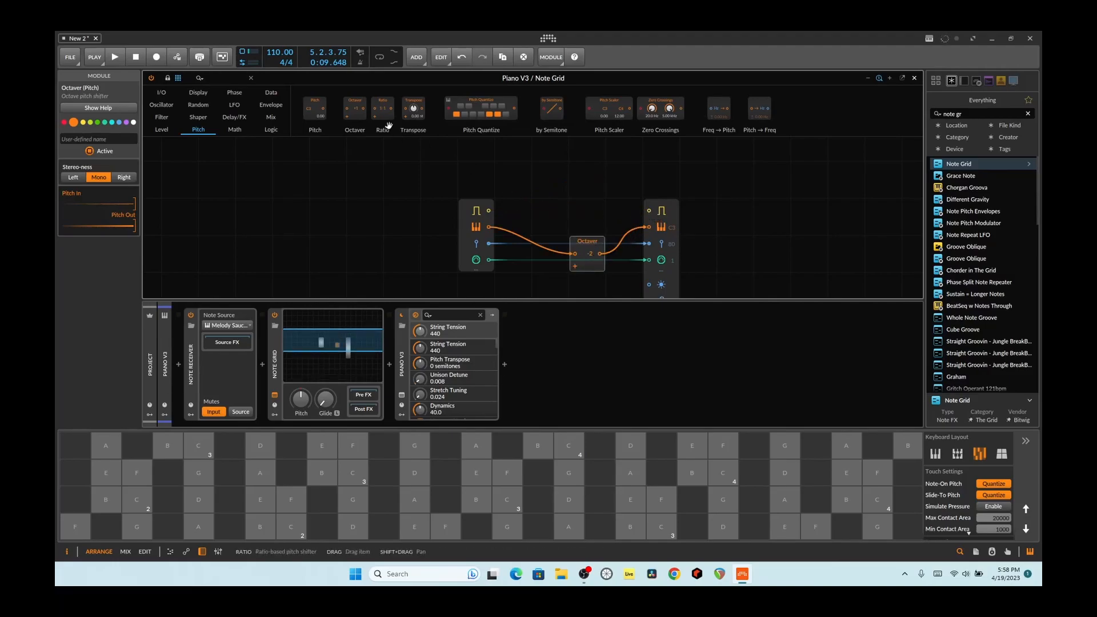
# Add a Gates sequencer module above the note input and connect it to the note output's gate
pyautogui.click(271, 92)
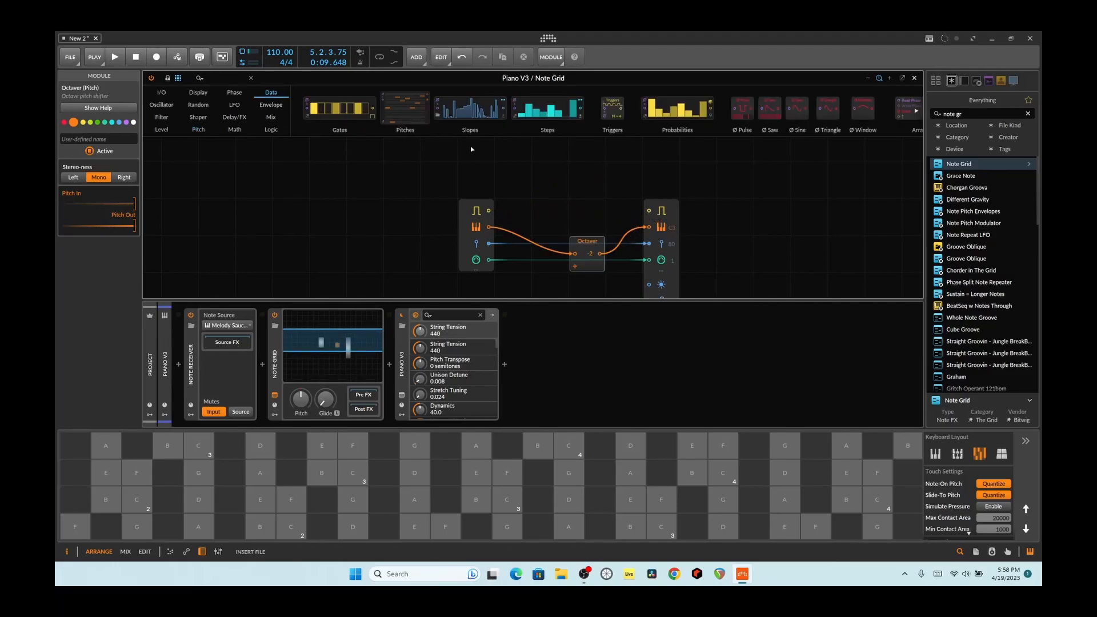
pyautogui.doubleClick(351, 130)
pyautogui.moveTo(526, 156); pyautogui.dragTo(655, 226)
# Edit the Gates pattern during playback so that only steps 1 and 5 are active, and stop playback
pyautogui.press('space')
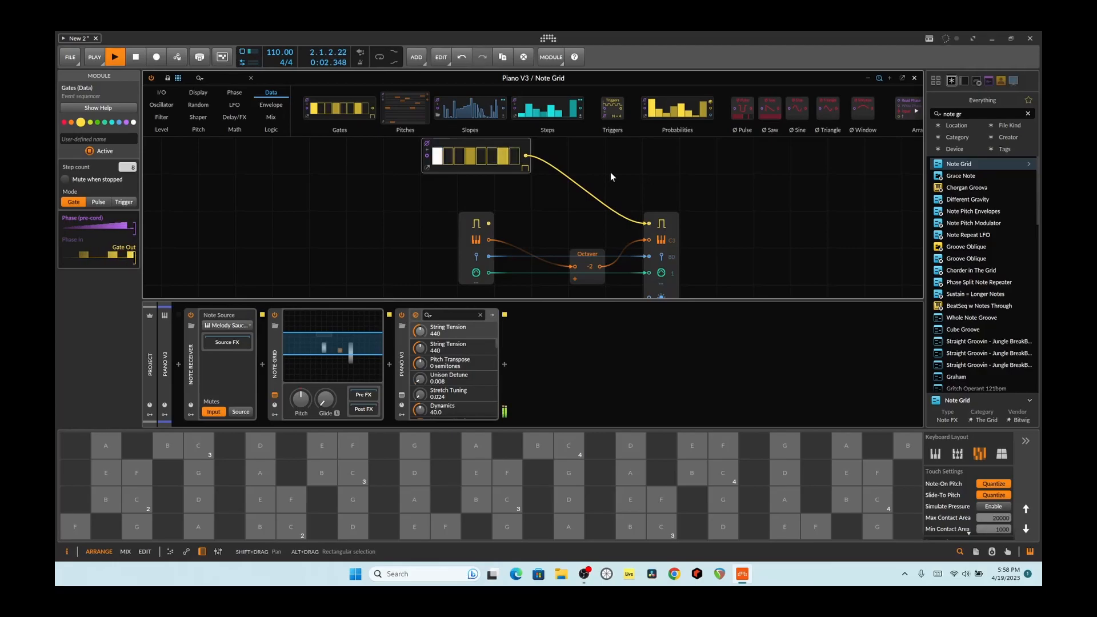
pyautogui.click(471, 156)
pyautogui.click(503, 155)
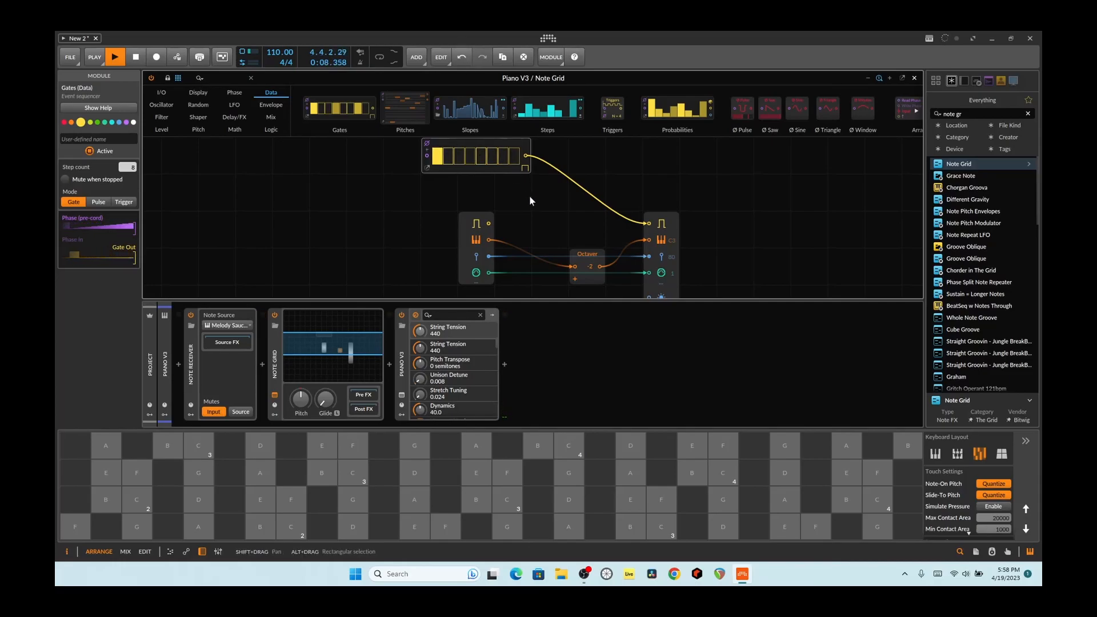
pyautogui.click(486, 156)
pyautogui.press('space')
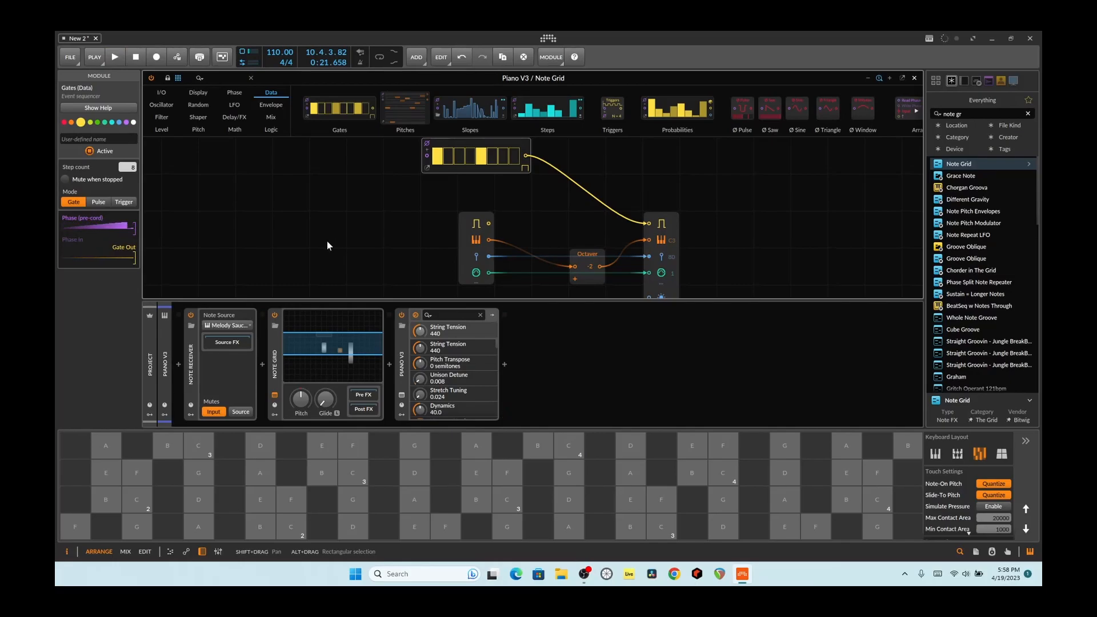
# Insert an Array module between the Octaver and the note output's pitch, and trigger it from the note input's gate
pyautogui.scroll(-2, 362, 215)
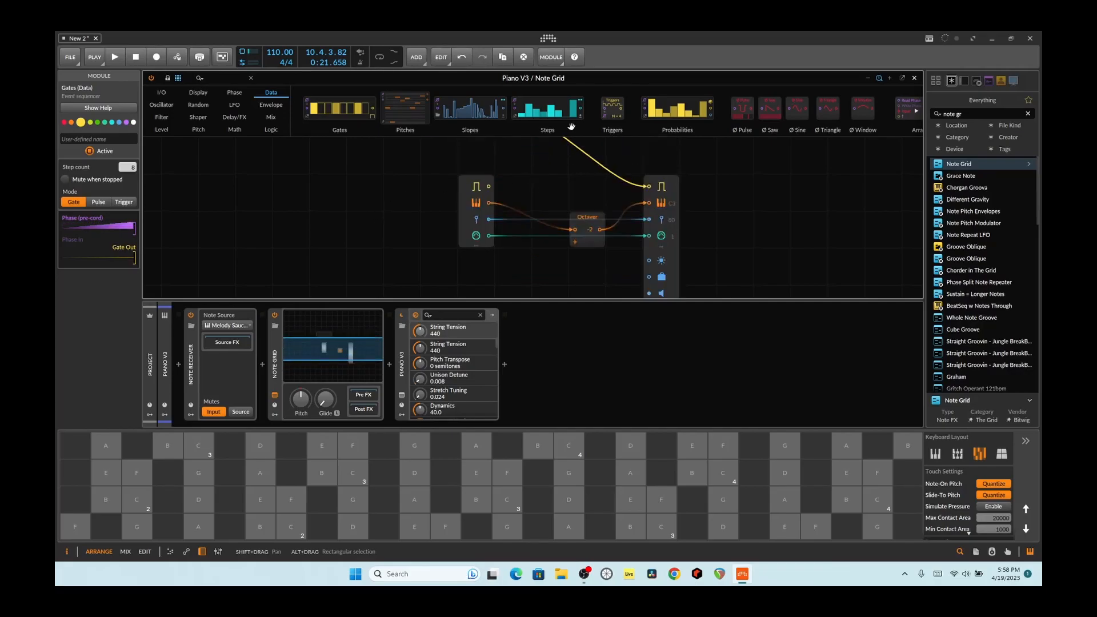
pyautogui.scroll(-1, 570, 125)
pyautogui.moveTo(872, 109); pyautogui.dragTo(510, 282)
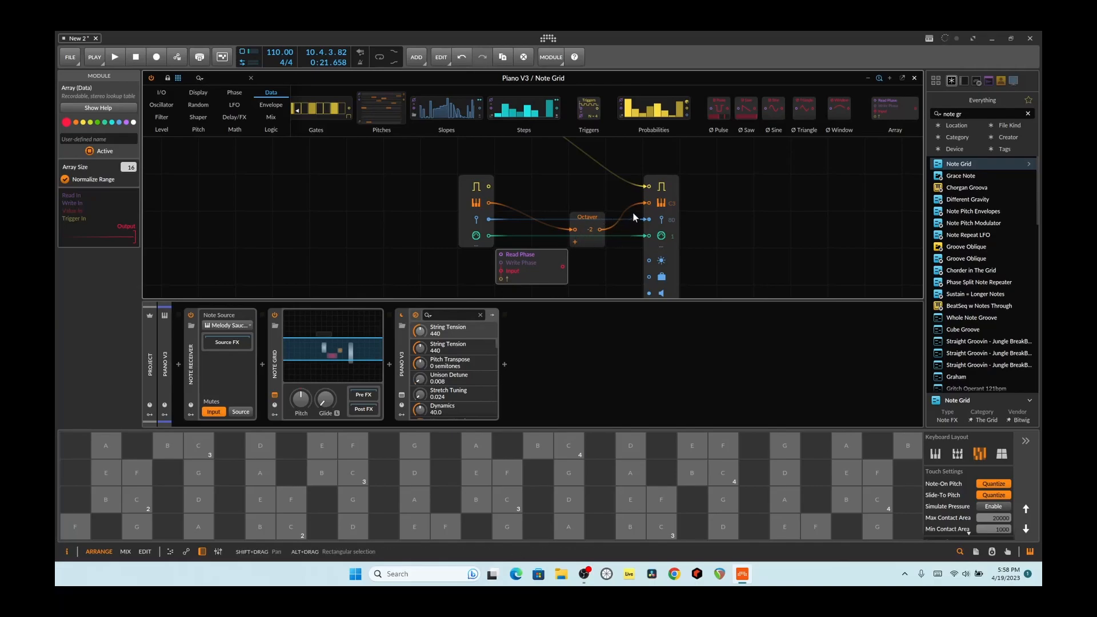
pyautogui.doubleClick(649, 203)
pyautogui.moveTo(648, 204); pyautogui.dragTo(501, 274)
pyautogui.moveTo(575, 222); pyautogui.dragTo(650, 197)
pyautogui.scroll(-1, 485, 262)
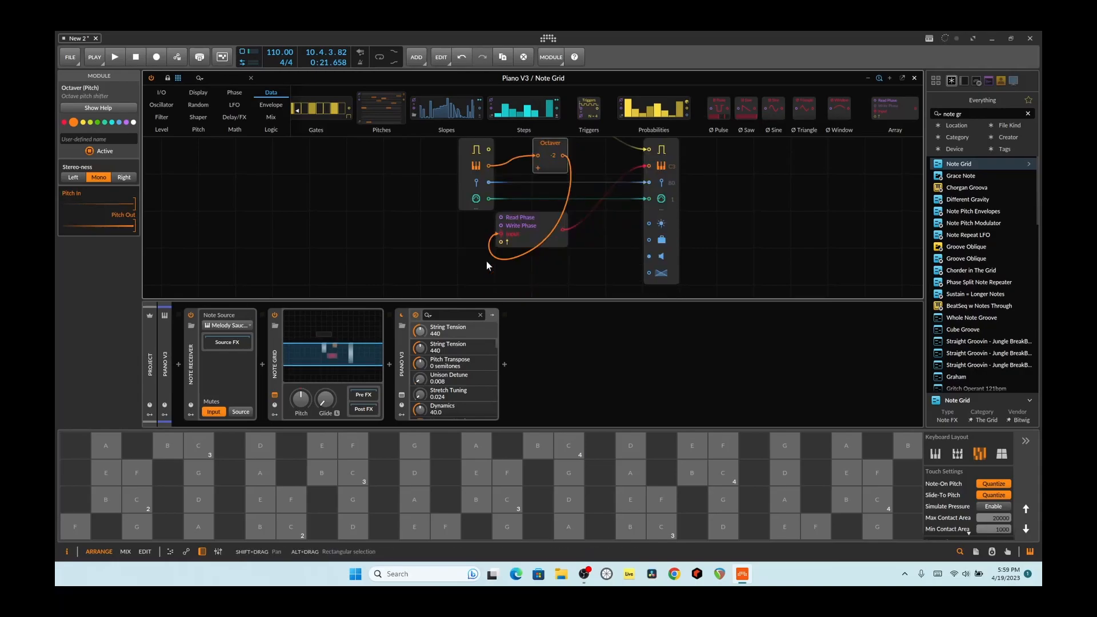
pyautogui.moveTo(489, 150); pyautogui.dragTo(500, 242)
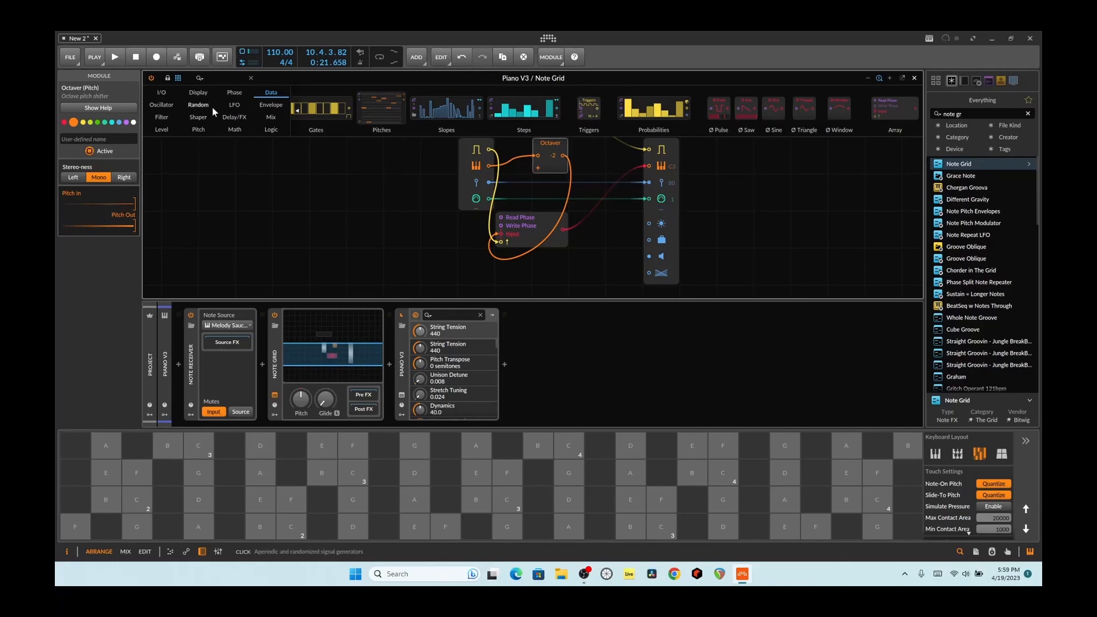
# Add a Constant module and connect it to the Array's Read Phase and Write Phase inputs
pyautogui.click(233, 129)
pyautogui.moveTo(314, 109); pyautogui.dragTo(501, 217)
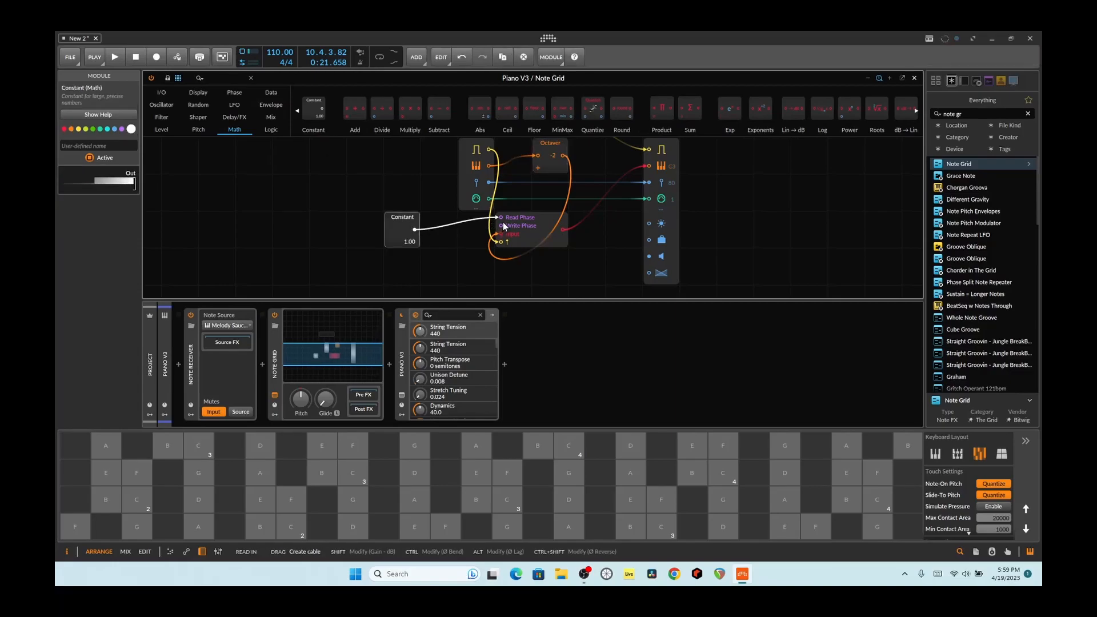
pyautogui.moveTo(414, 230); pyautogui.dragTo(501, 225)
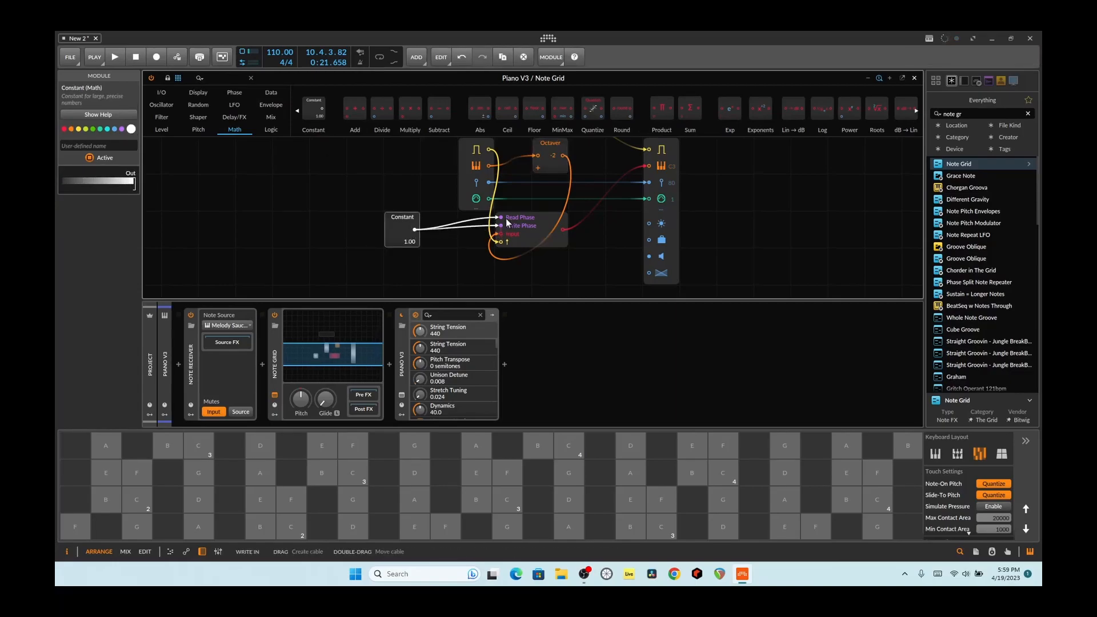
# Play back the finished patch and examine the signal flow through the Gates, Octaver and Array modules
pyautogui.press('space')
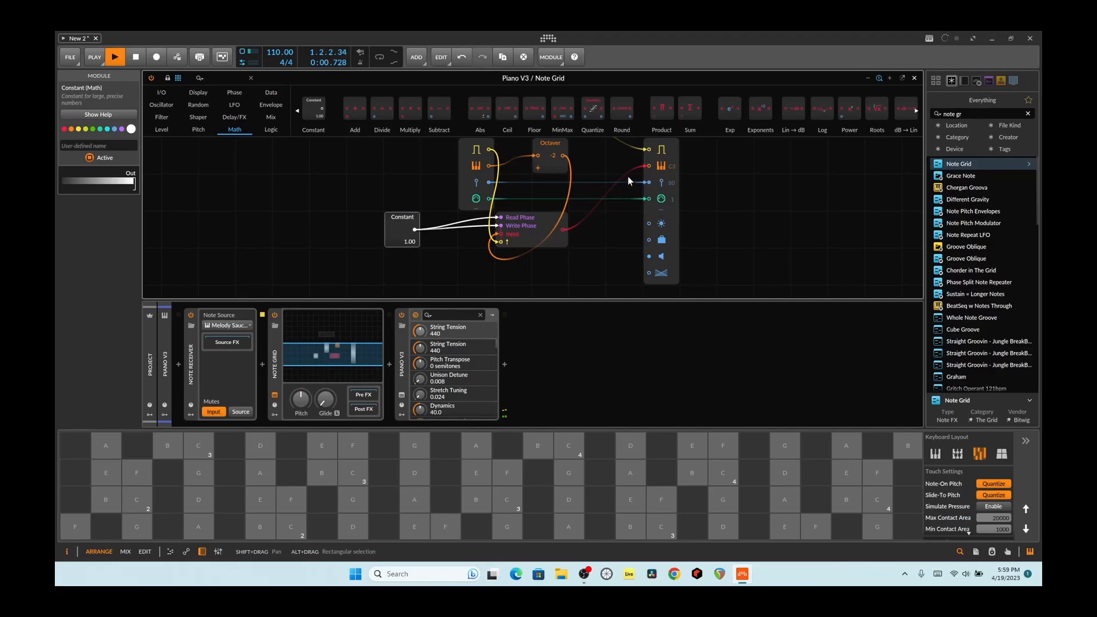
pyautogui.scroll(3, 744, 195)
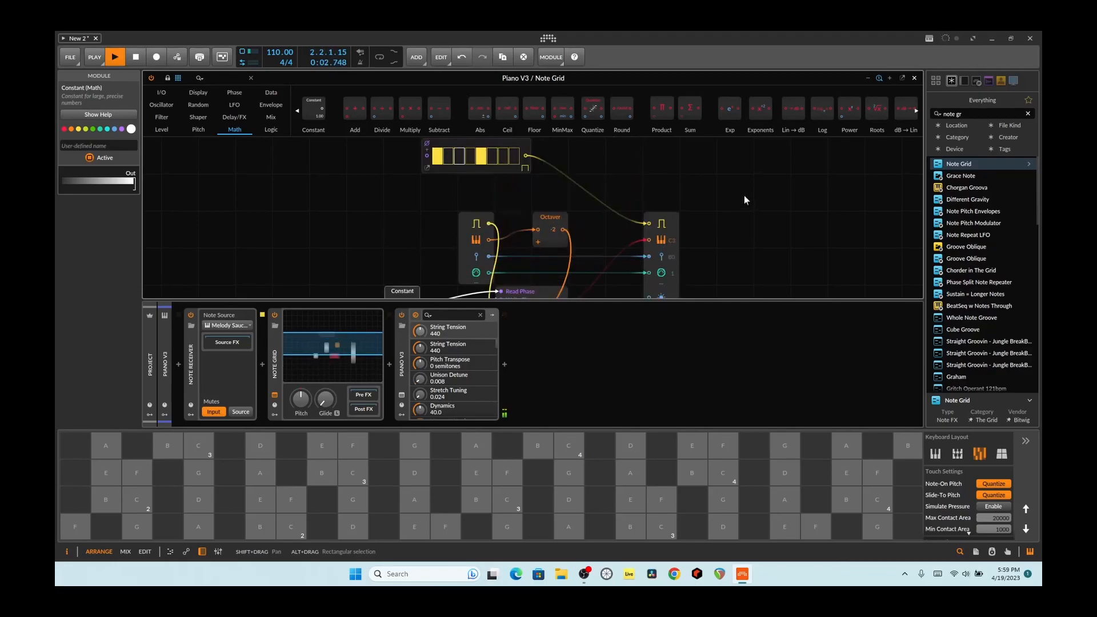
pyautogui.scroll(-4, 743, 195)
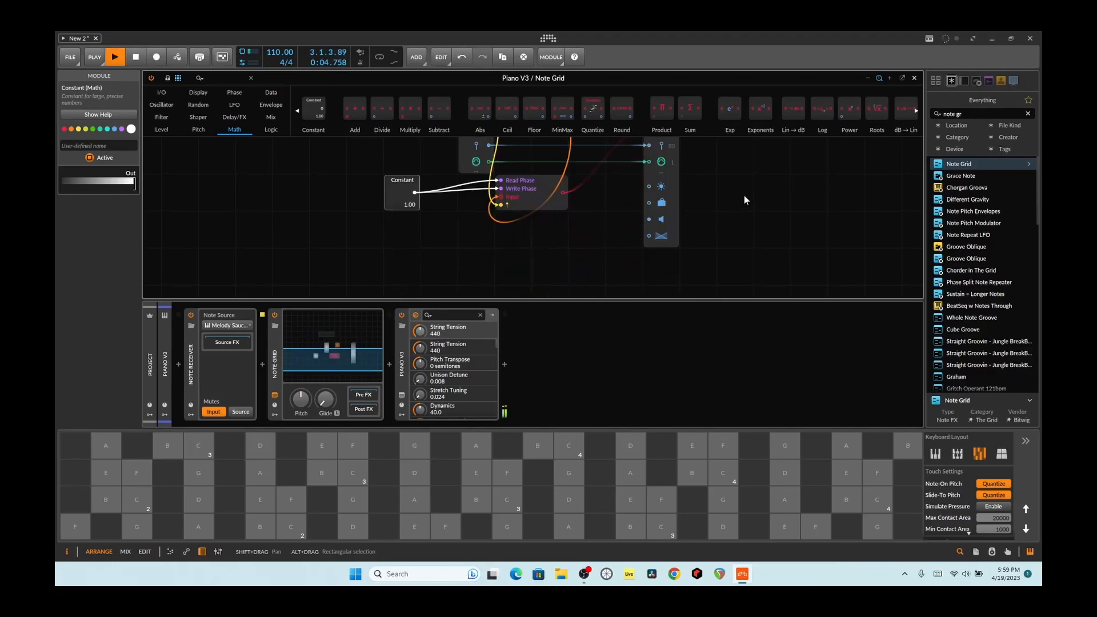
pyautogui.scroll(2, 743, 198)
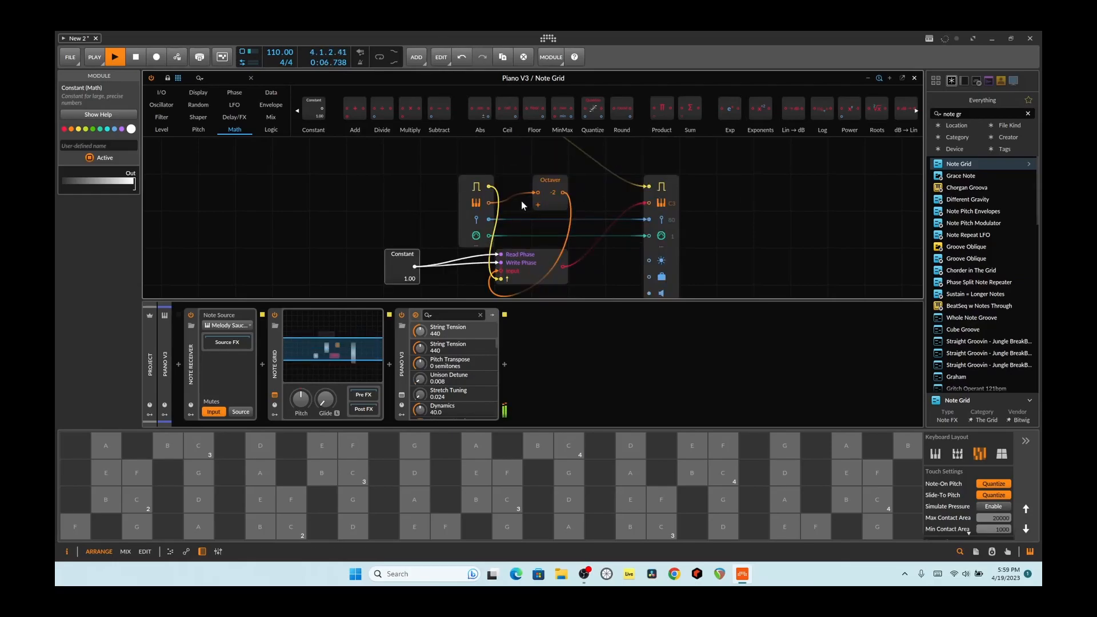
# Move the note input module away from the Octaver to sit directly above the Constant, and stop playback
pyautogui.doubleClick(488, 203)
pyautogui.moveTo(485, 214); pyautogui.dragTo(410, 215)
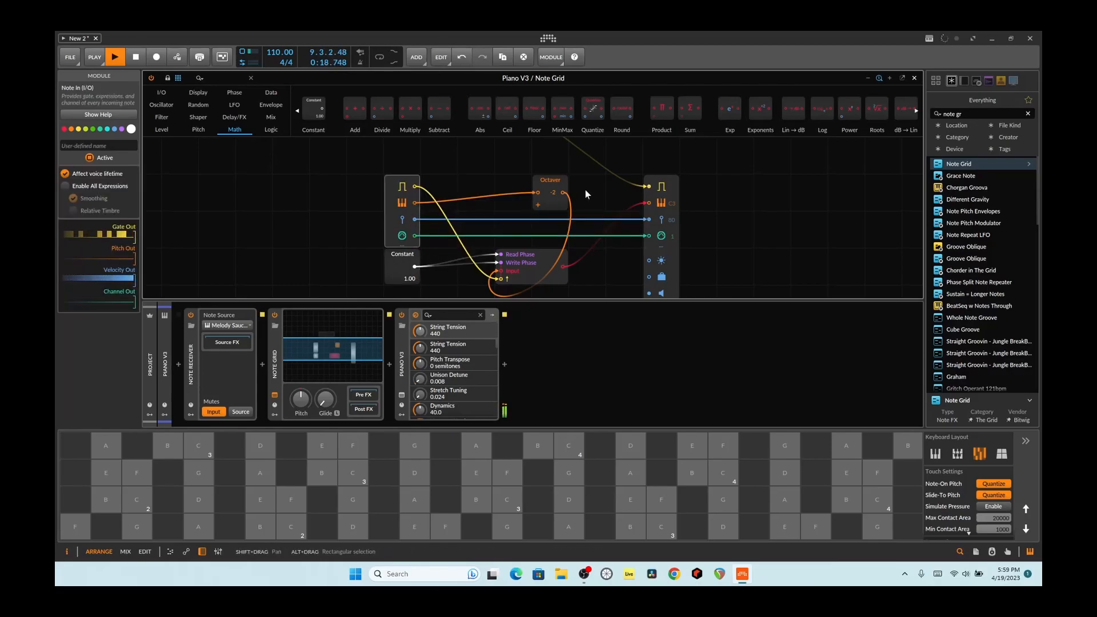
pyautogui.press('space')
# Play back the gate section briefly, and move the Triggers module out from under the Clock Quantize to beneath the Gates sequencer
pyautogui.scroll(3, 582, 187)
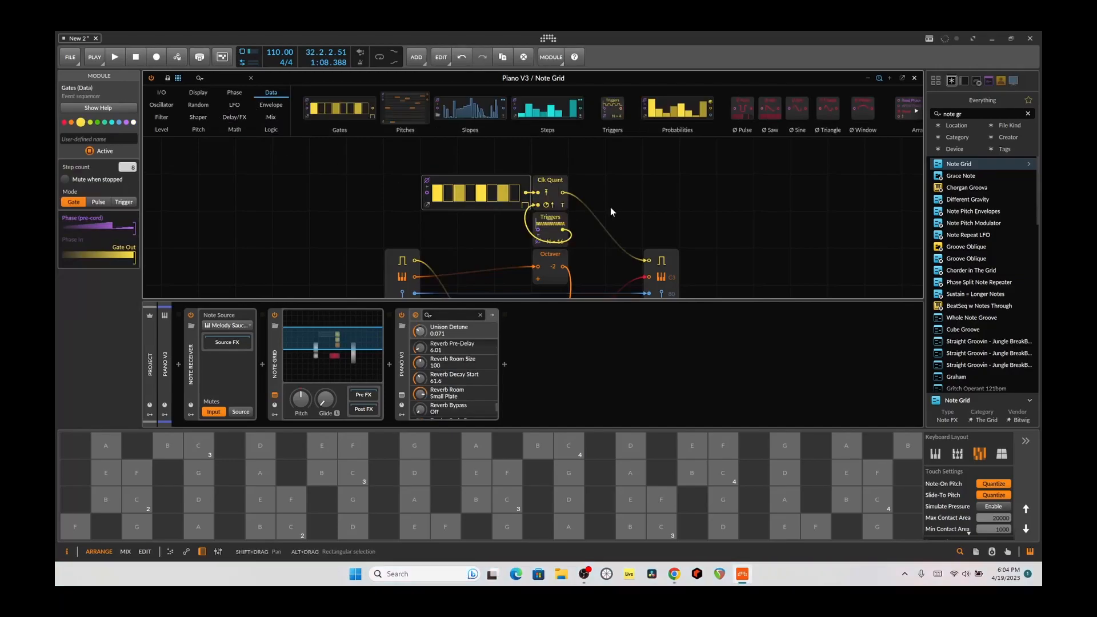
pyautogui.press('space')
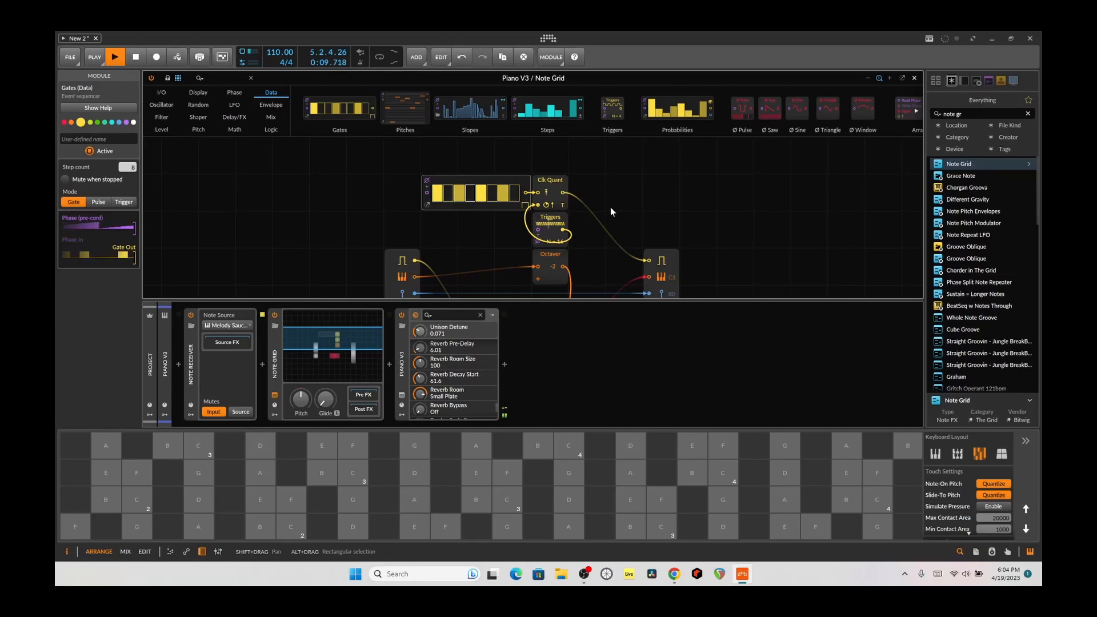
pyautogui.press('space')
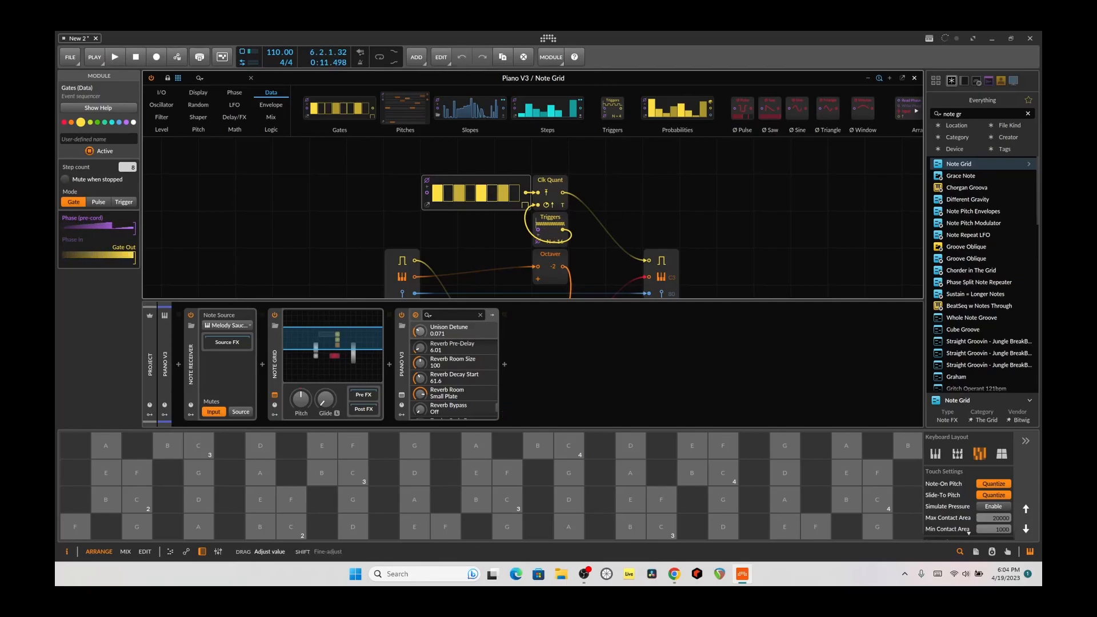
pyautogui.moveTo(554, 222); pyautogui.dragTo(469, 227)
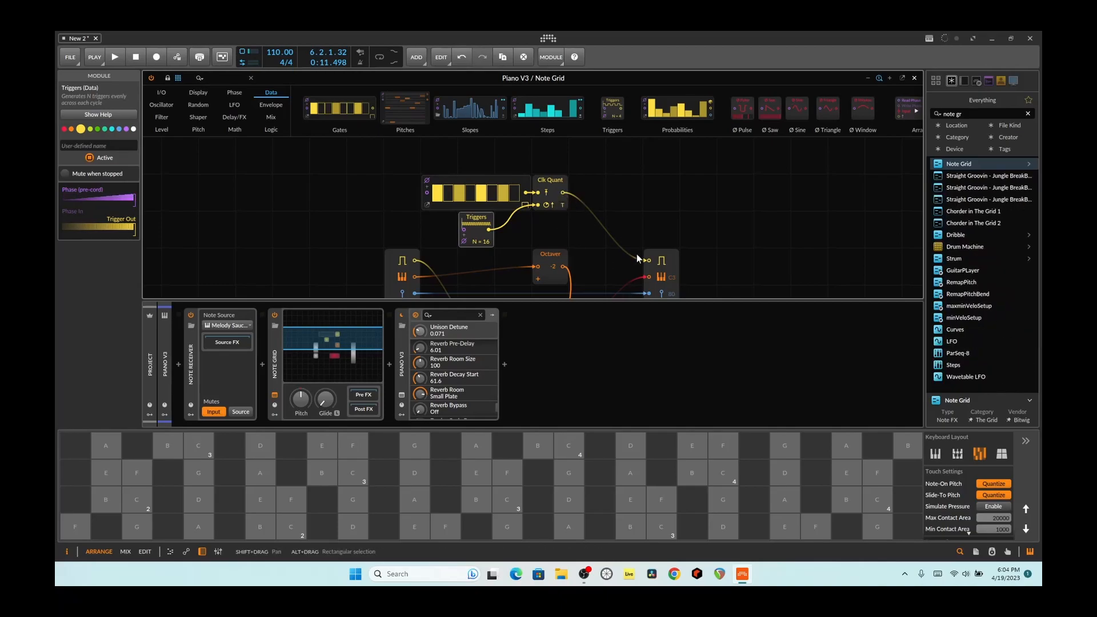
# Play back the patch again and examine the path from the gate section and Array into the note output
pyautogui.scroll(-1, 640, 257)
pyautogui.press('space')
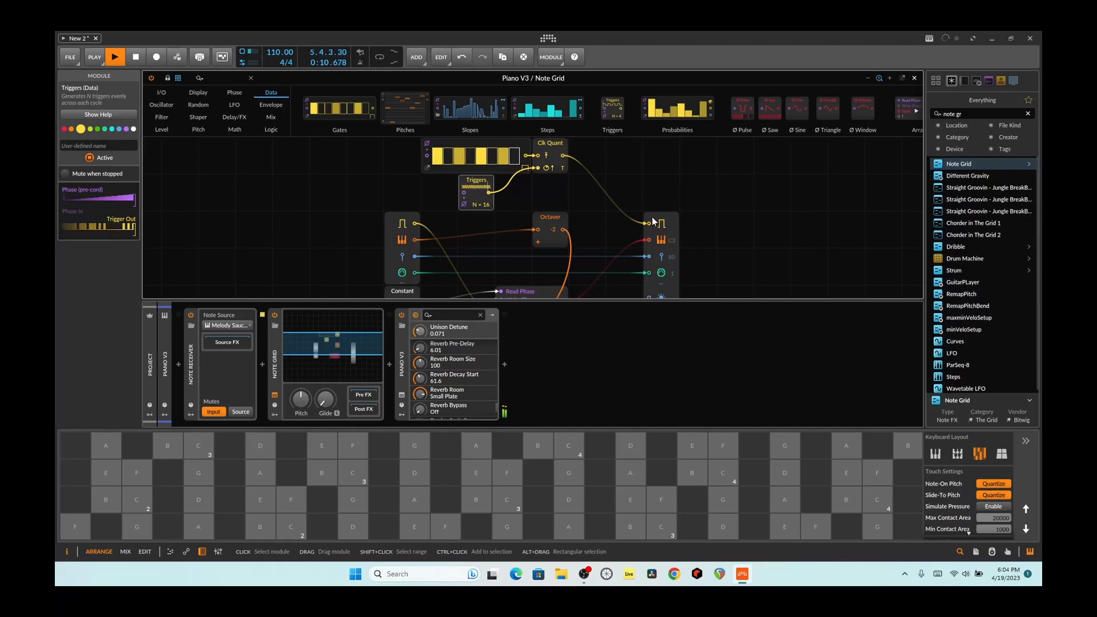
pyautogui.press('space')
pyautogui.scroll(-3, 645, 246)
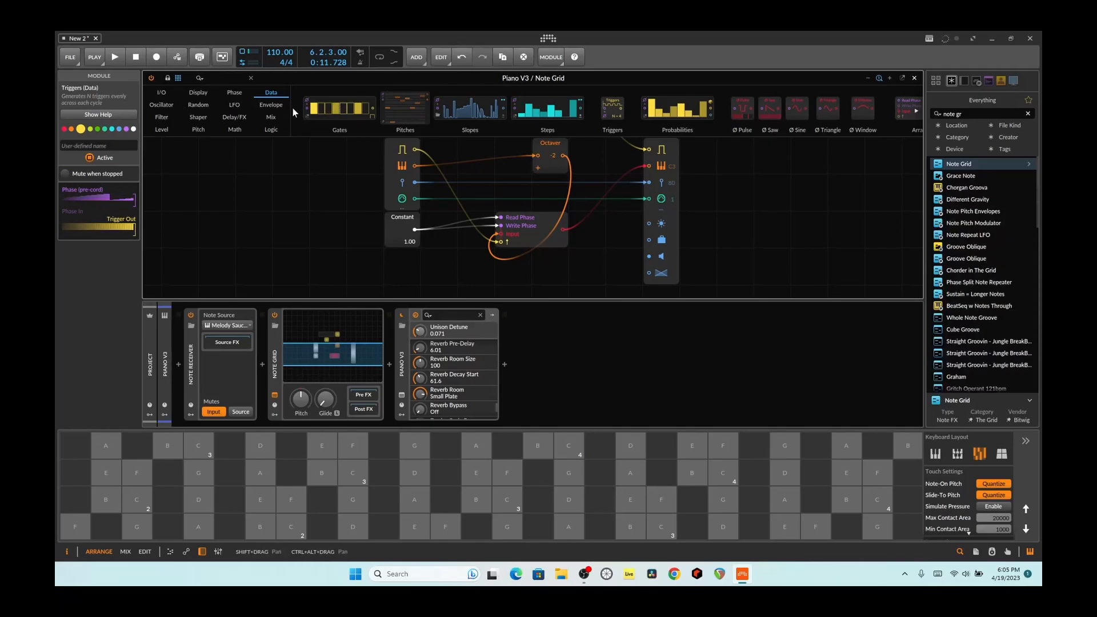
# Close the Note Grid editor and open the Melody Sauce 2 interface on the first Piano V3 track
pyautogui.click(914, 78)
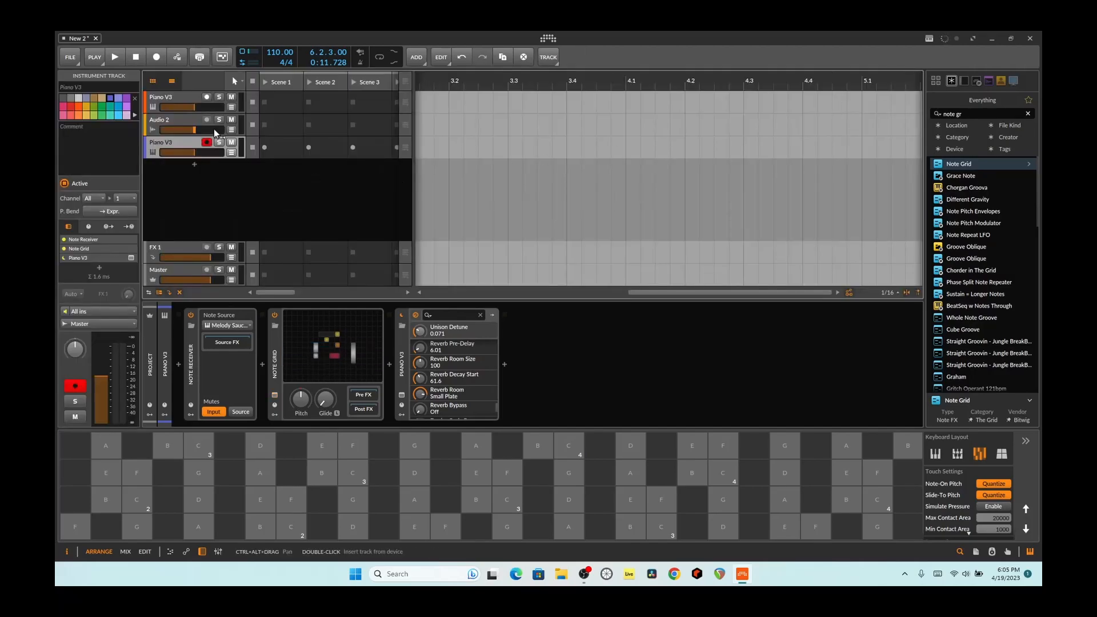
pyautogui.click(172, 82)
pyautogui.click(174, 102)
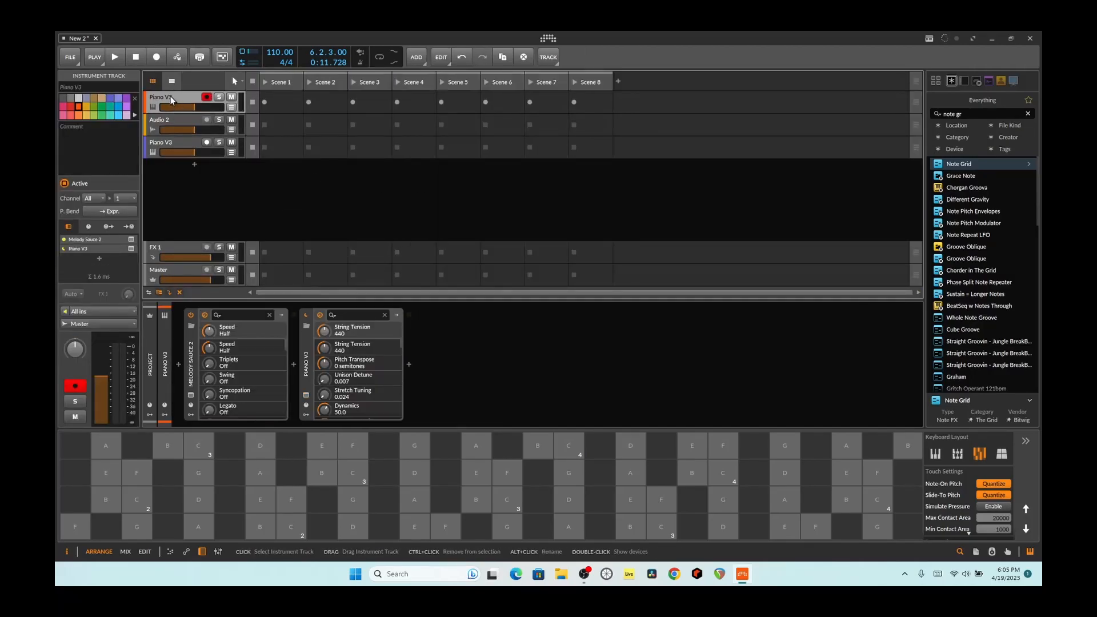
pyautogui.click(170, 86)
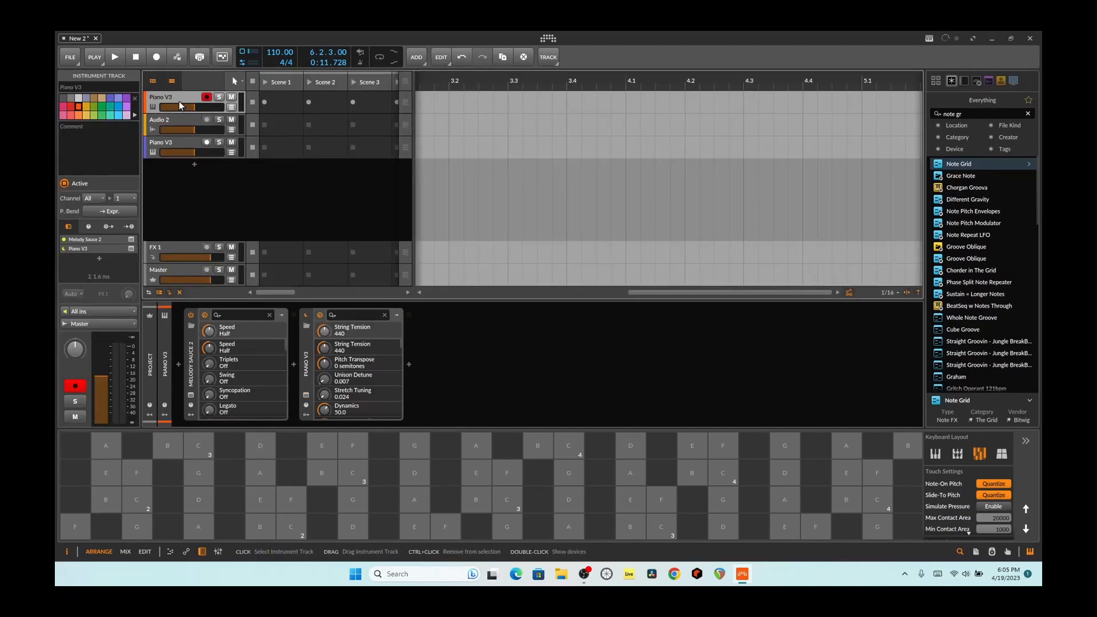
pyautogui.click(191, 395)
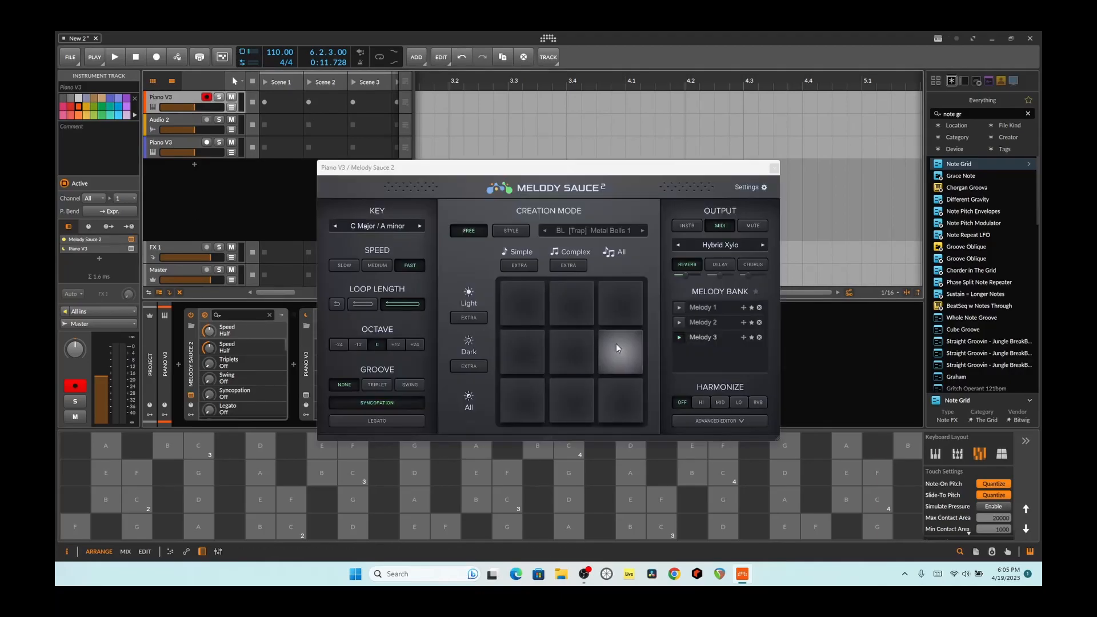
# Generate new Dark/All melodies during playback, set Melody Sauce 2's octave to +24, and close the plugin window
pyautogui.press('space')
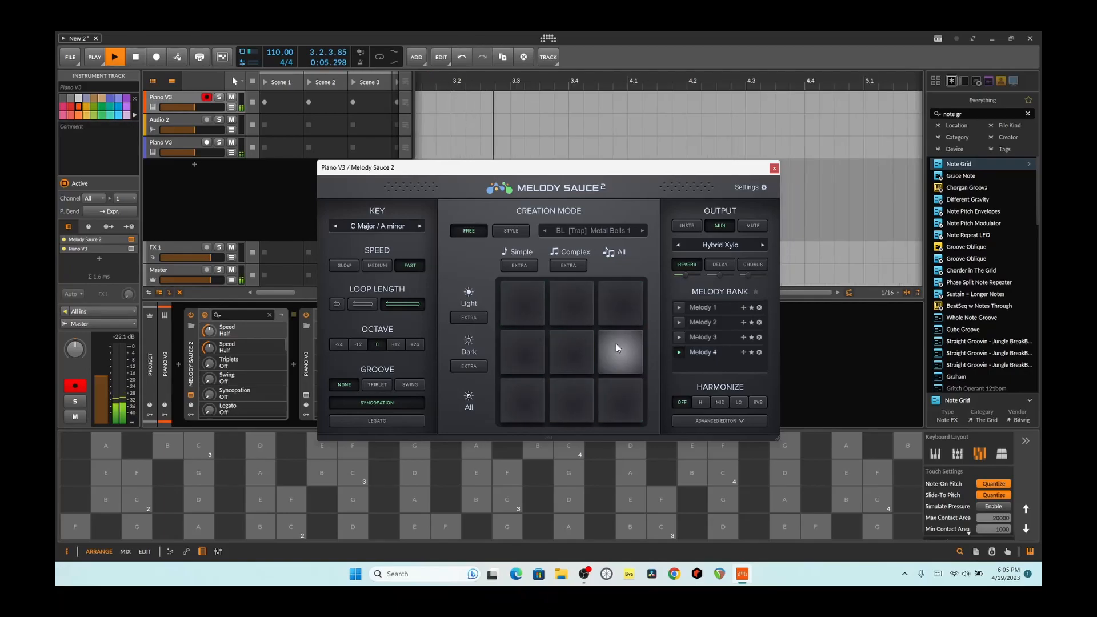
pyautogui.click(528, 358)
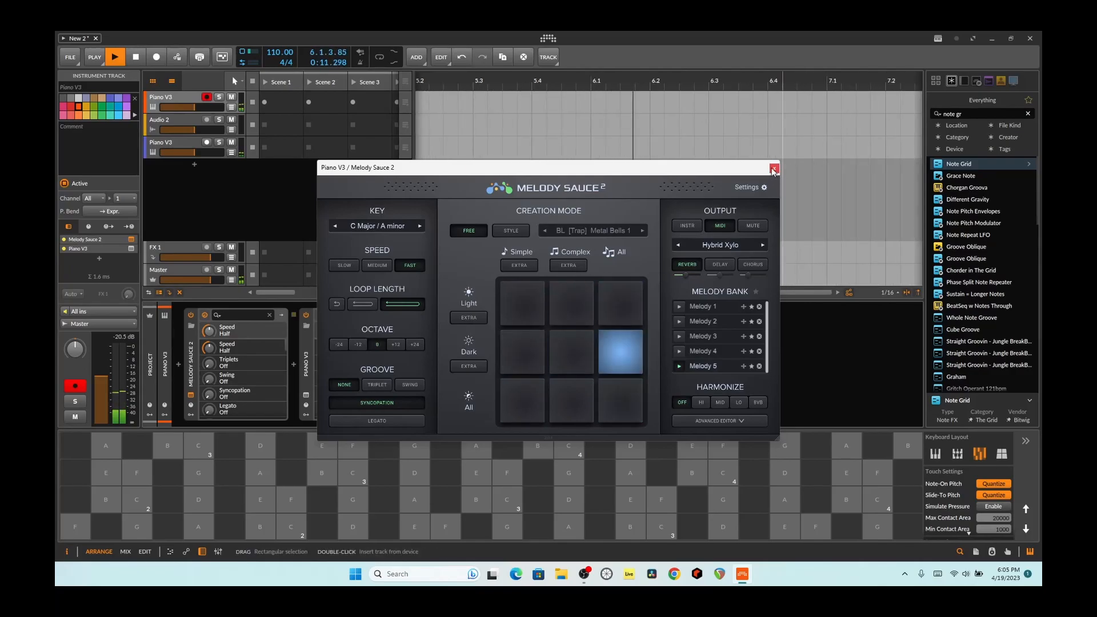
pyautogui.click(412, 345)
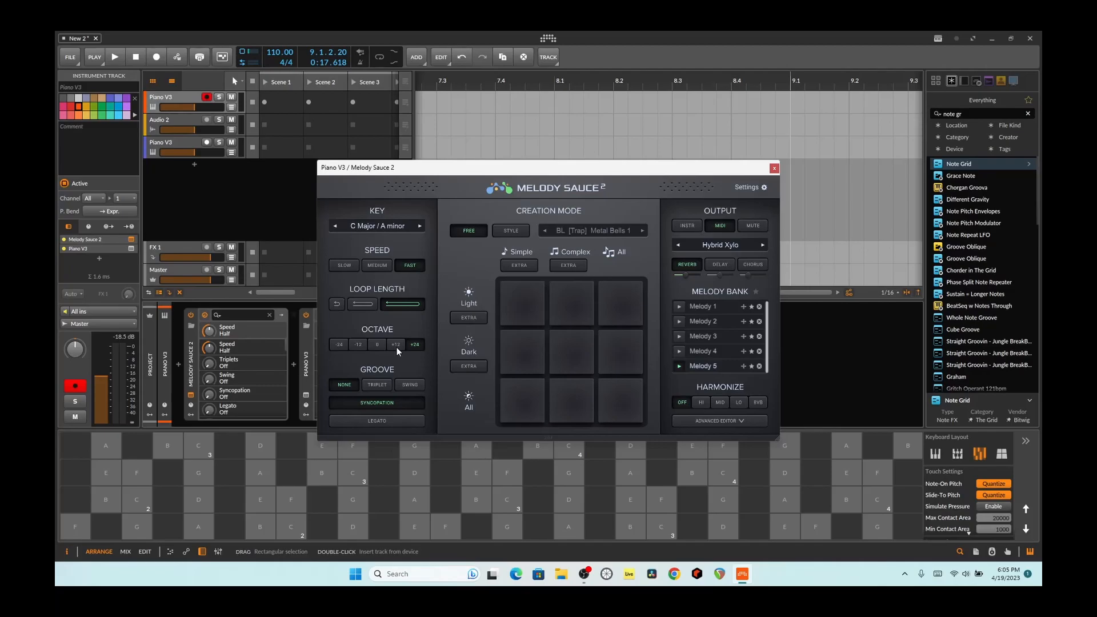
pyautogui.click(773, 169)
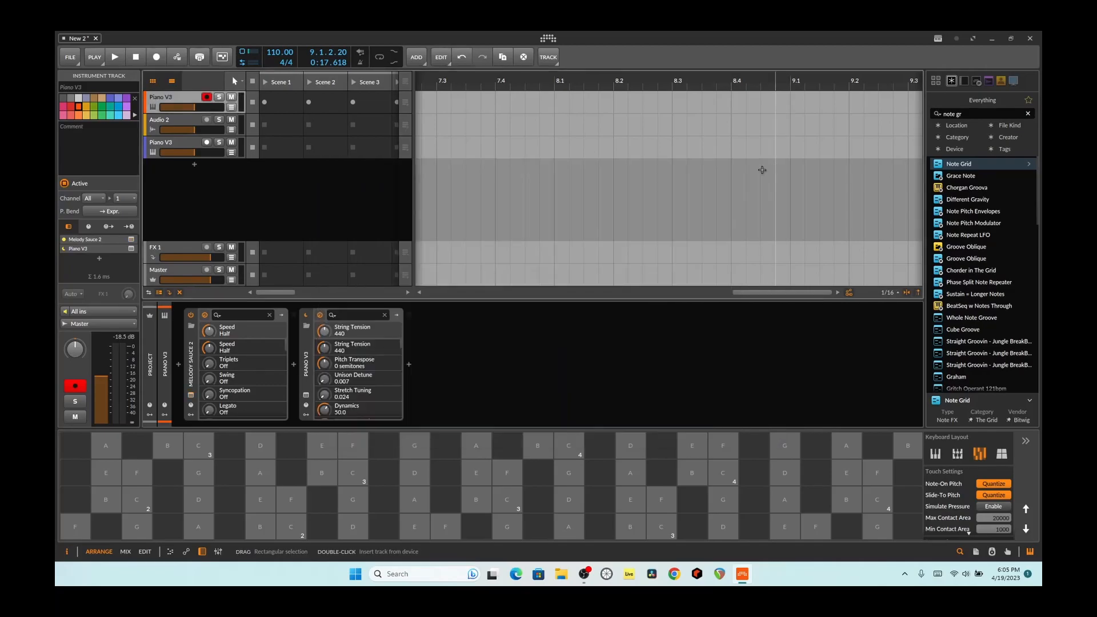
# Reopen the second Piano V3 track's Note Grid and move the Octaver one slot closer to the note input
pyautogui.click(162, 144)
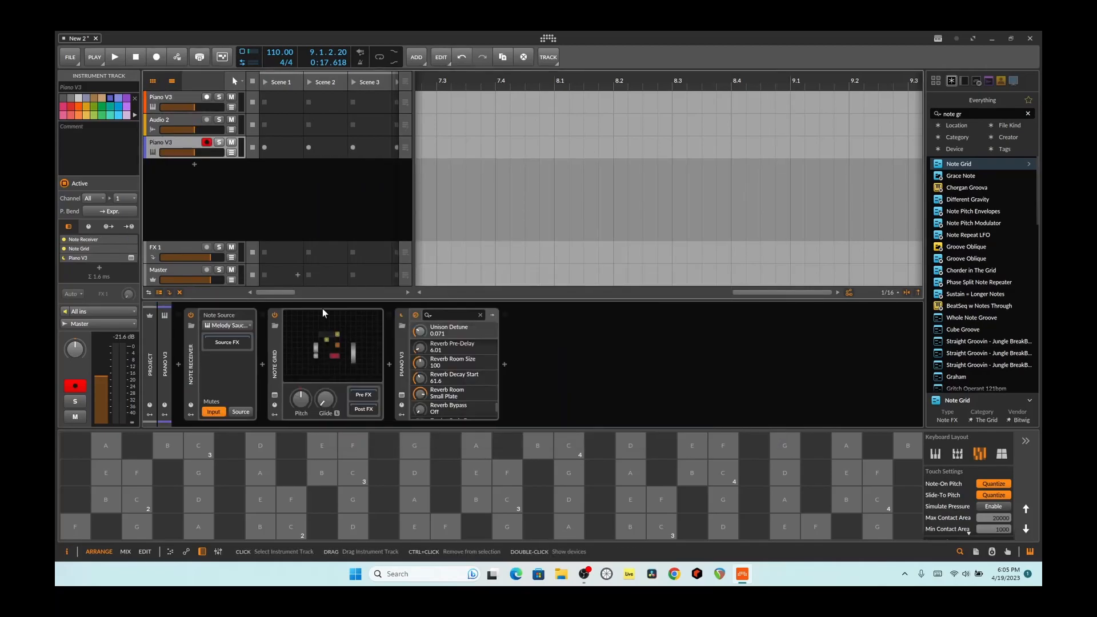
pyautogui.click(326, 372)
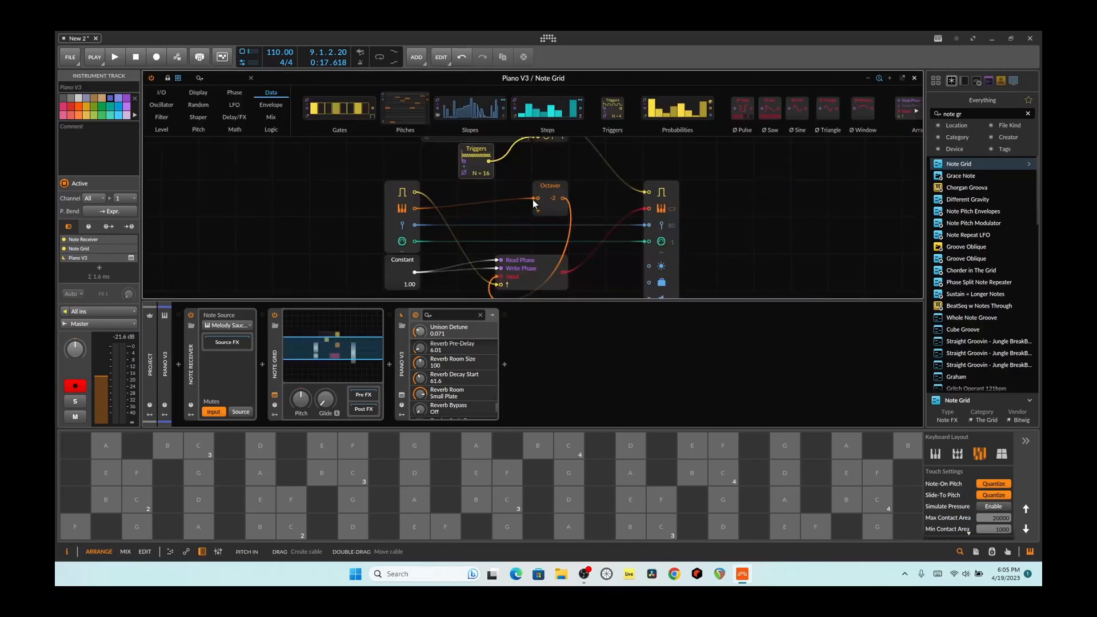
pyautogui.moveTo(541, 190); pyautogui.dragTo(527, 194)
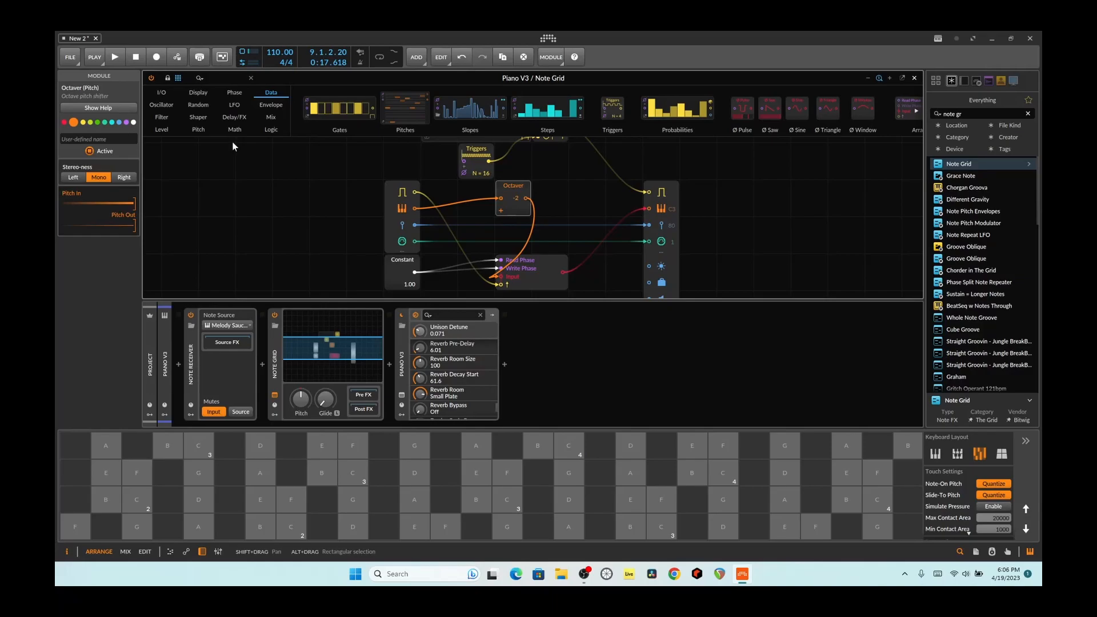
# Add a greater-than-or-equal comparator beside the Octaver and set the Octaver's shift to +1
pyautogui.click(268, 131)
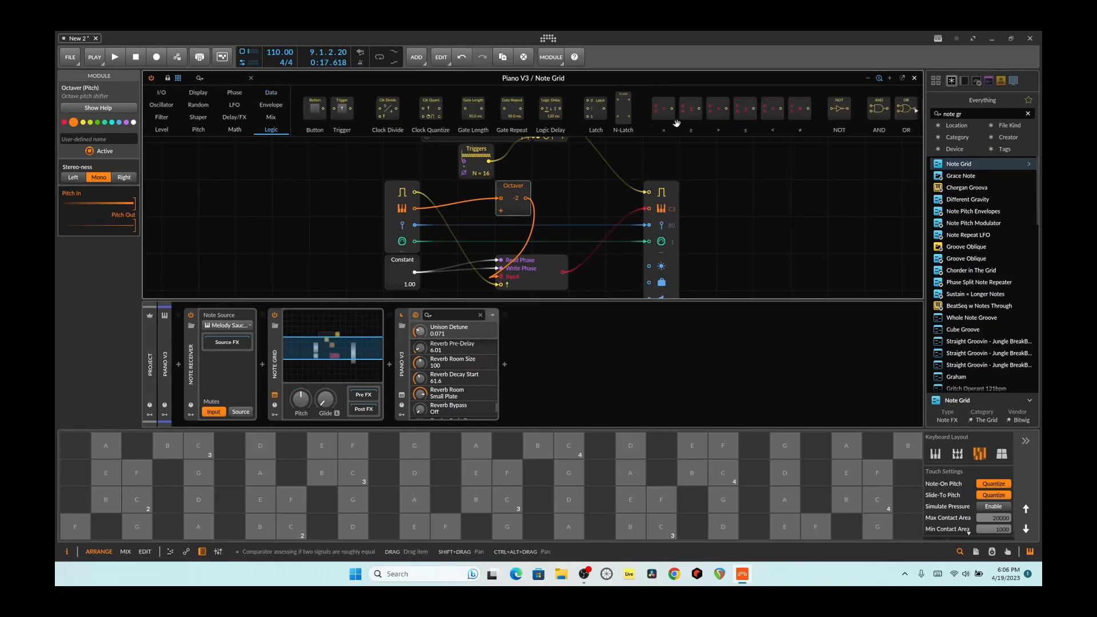
pyautogui.moveTo(690, 109); pyautogui.dragTo(539, 210)
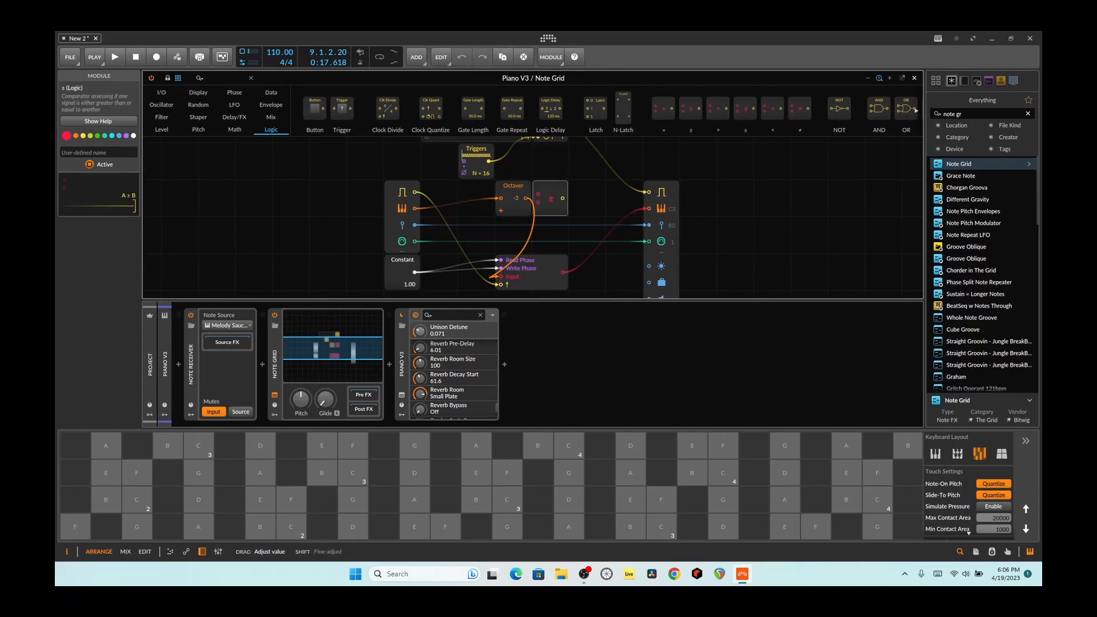
pyautogui.moveTo(515, 201); pyautogui.dragTo(515, 219)
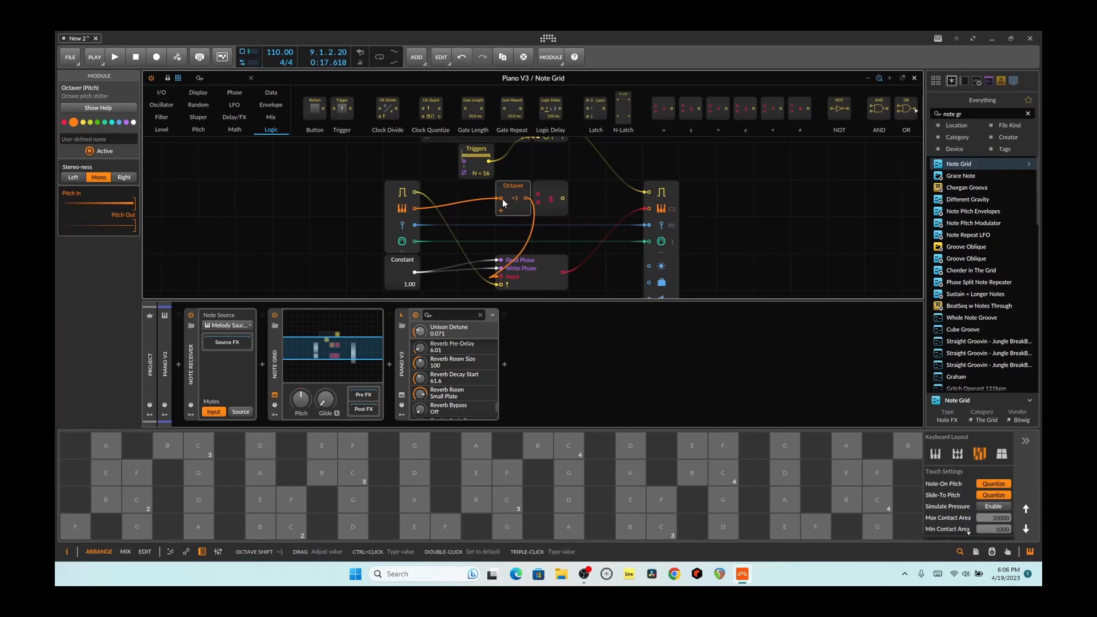
# Reroute the note input's pitch from the Octaver to the comparator's first input, placing the Octaver on the comparator's output side
pyautogui.doubleClick(500, 198)
pyautogui.moveTo(658, 195); pyautogui.dragTo(485, 198)
pyautogui.moveTo(415, 208); pyautogui.dragTo(526, 194)
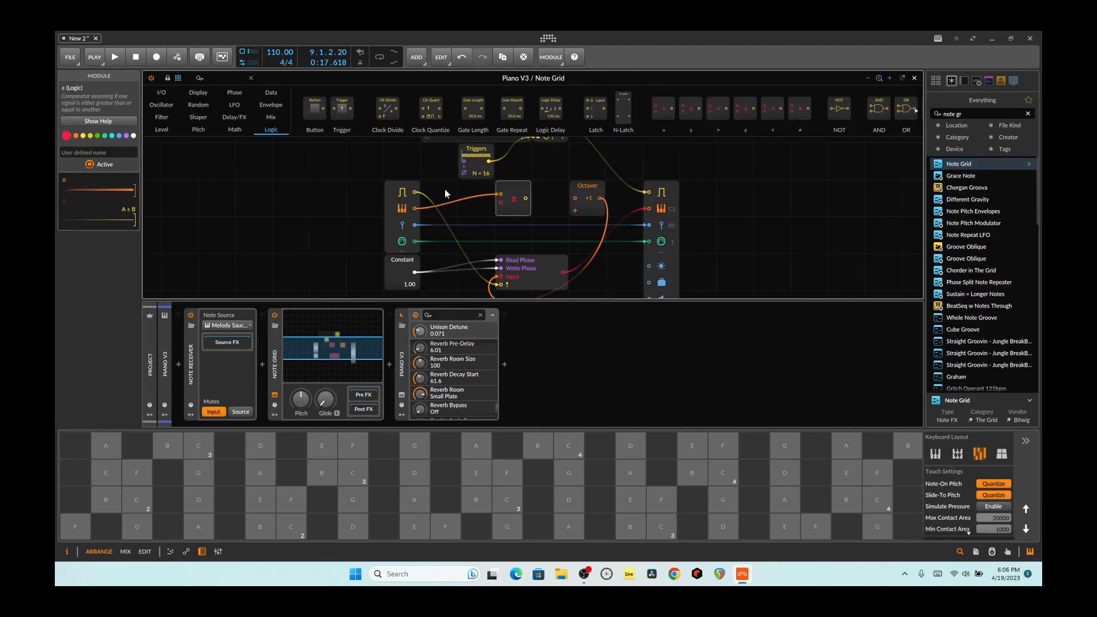
# Add a Pitch module set to C1 (-24.00) and connect it to the comparator's second input
pyautogui.click(198, 130)
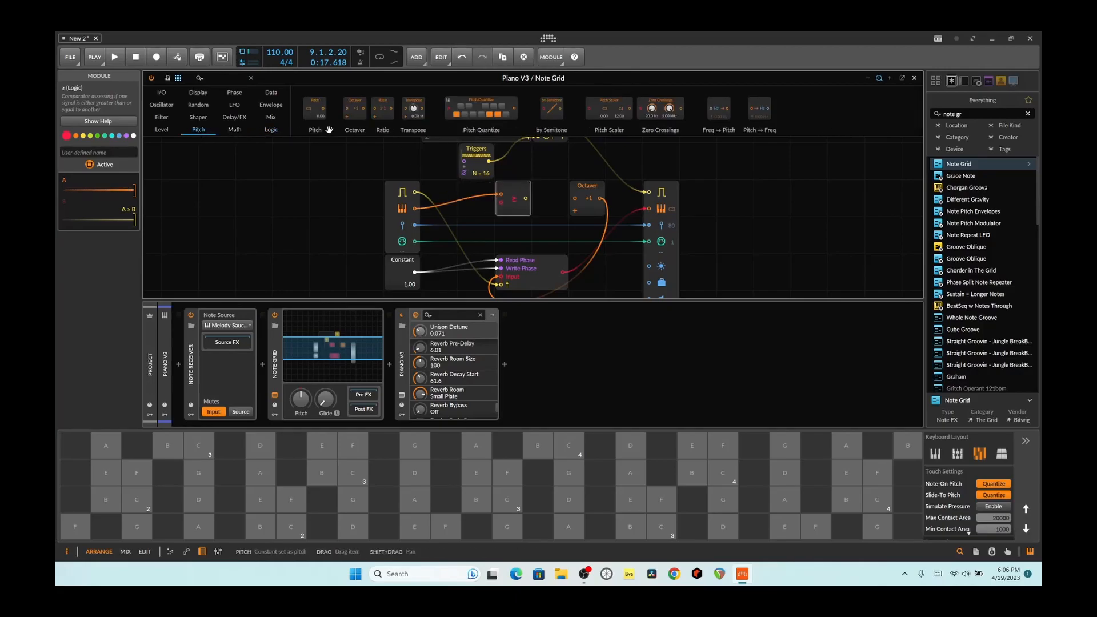
pyautogui.moveTo(316, 110); pyautogui.dragTo(479, 253)
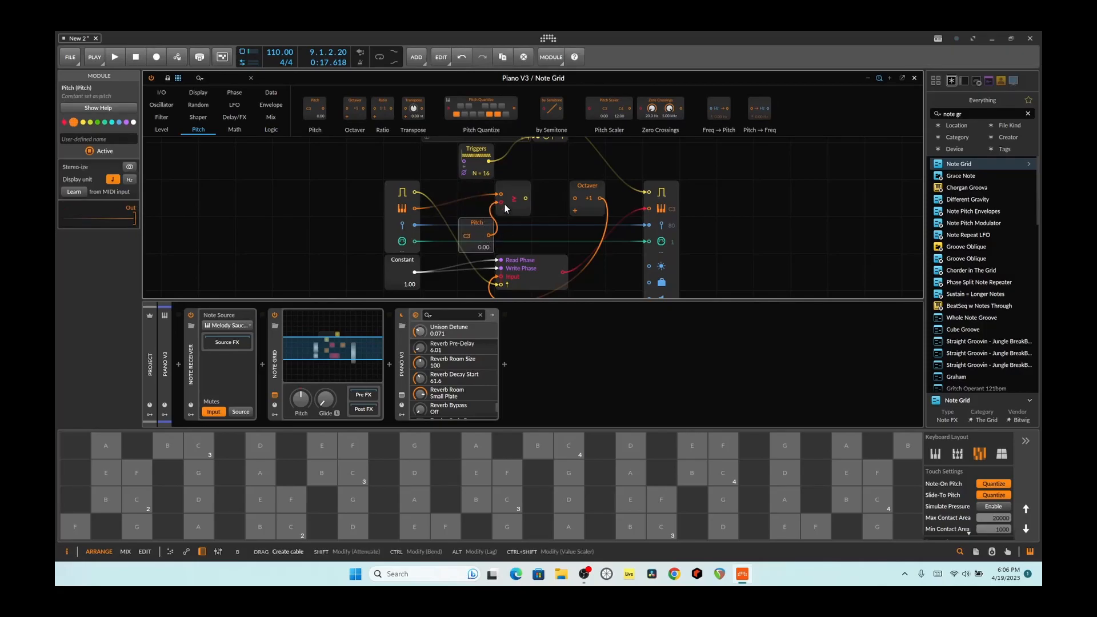
pyautogui.moveTo(473, 237); pyautogui.dragTo(474, 243)
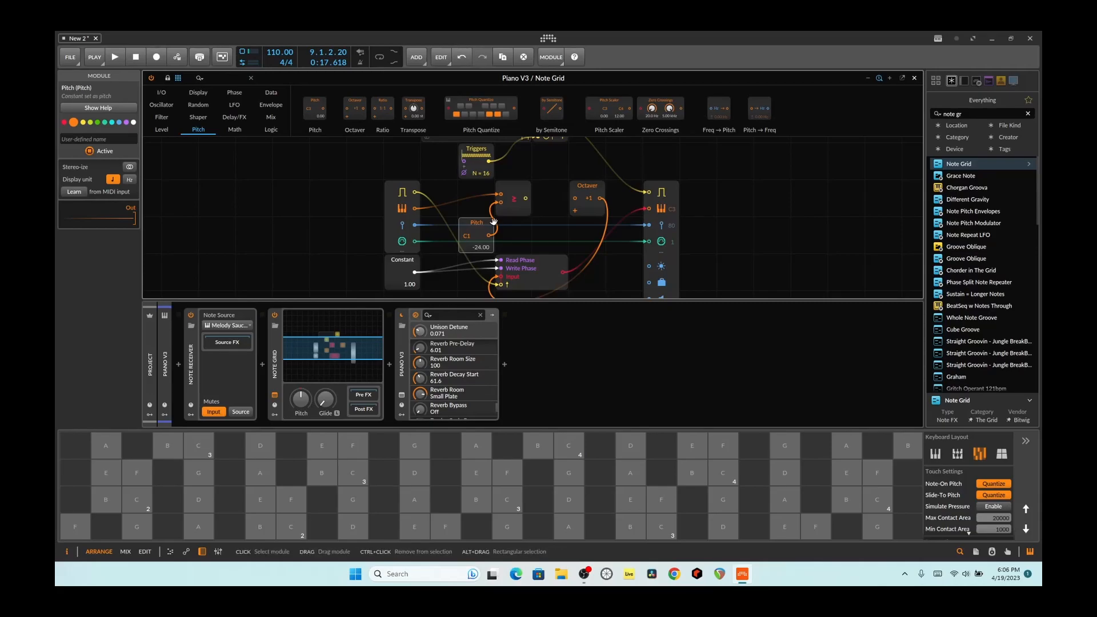
pyautogui.moveTo(469, 229)
pyautogui.mouseDown()
pyautogui.moveTo(433, 227)
pyautogui.moveTo(467, 223)
pyautogui.mouseUp()
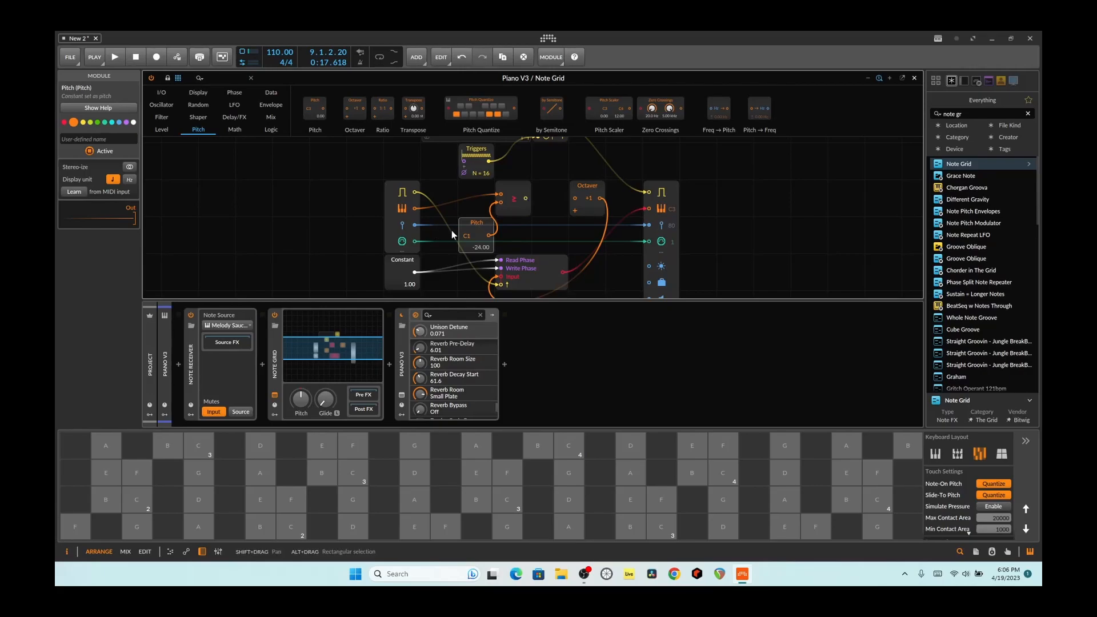
# Spread out the note input, Pitch and comparator modules so they line up in one row before the Octaver
pyautogui.moveTo(454, 231); pyautogui.dragTo(353, 182)
pyautogui.moveTo(430, 195); pyautogui.dragTo(468, 195)
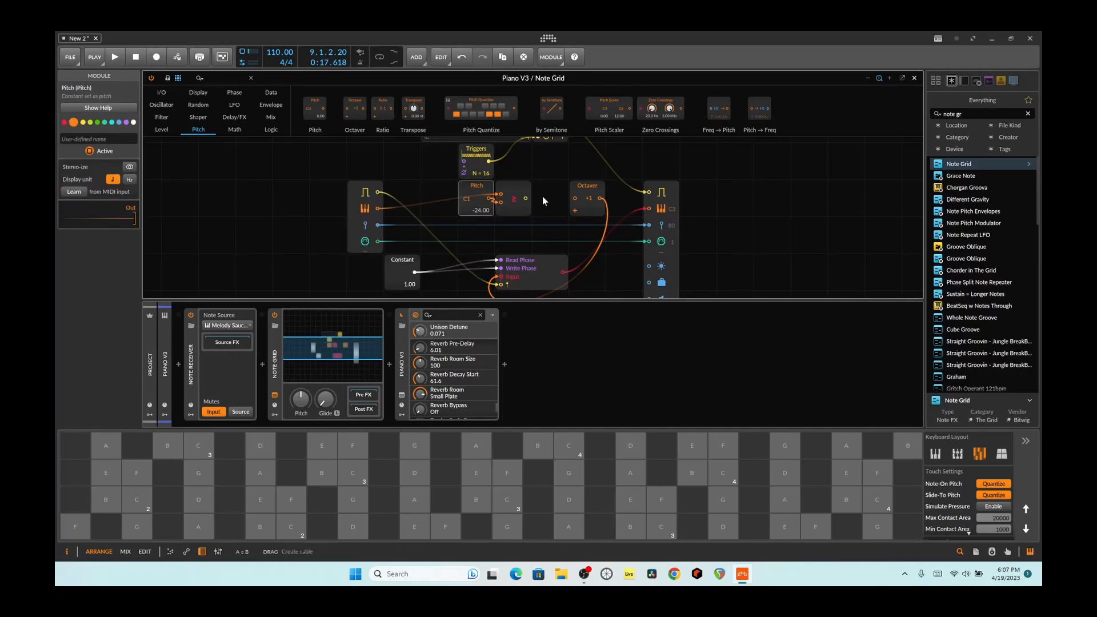
pyautogui.click(523, 190)
# Move the Gates, Clock Quantize and Triggers modules together to the patch's upper left, keeping their connection to the note output
pyautogui.scroll(3, 508, 186)
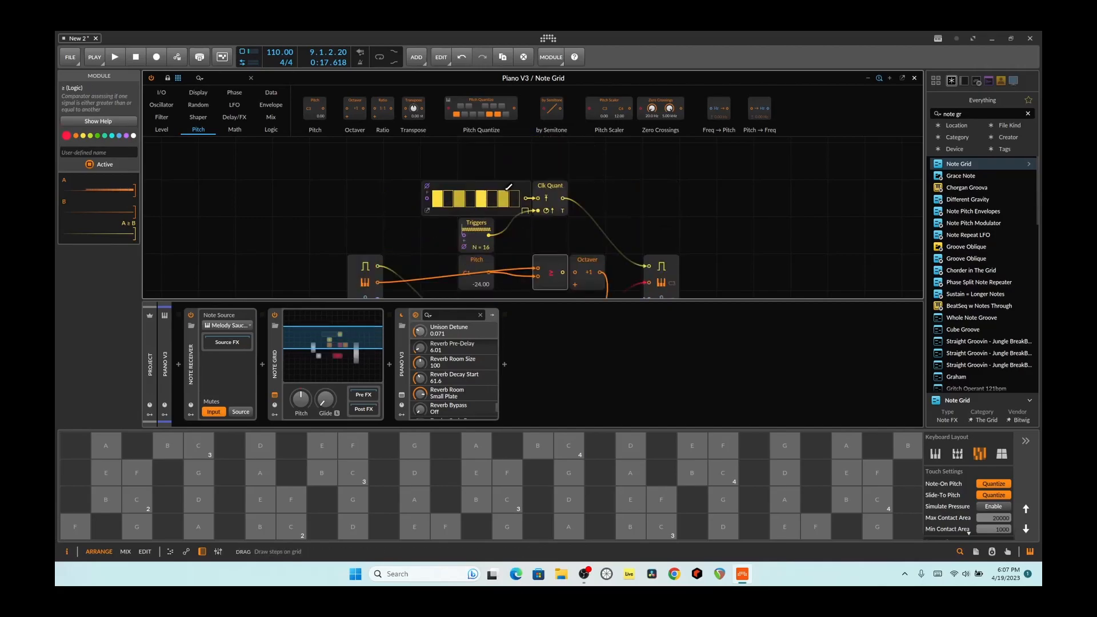
pyautogui.moveTo(404, 166); pyautogui.dragTo(597, 239)
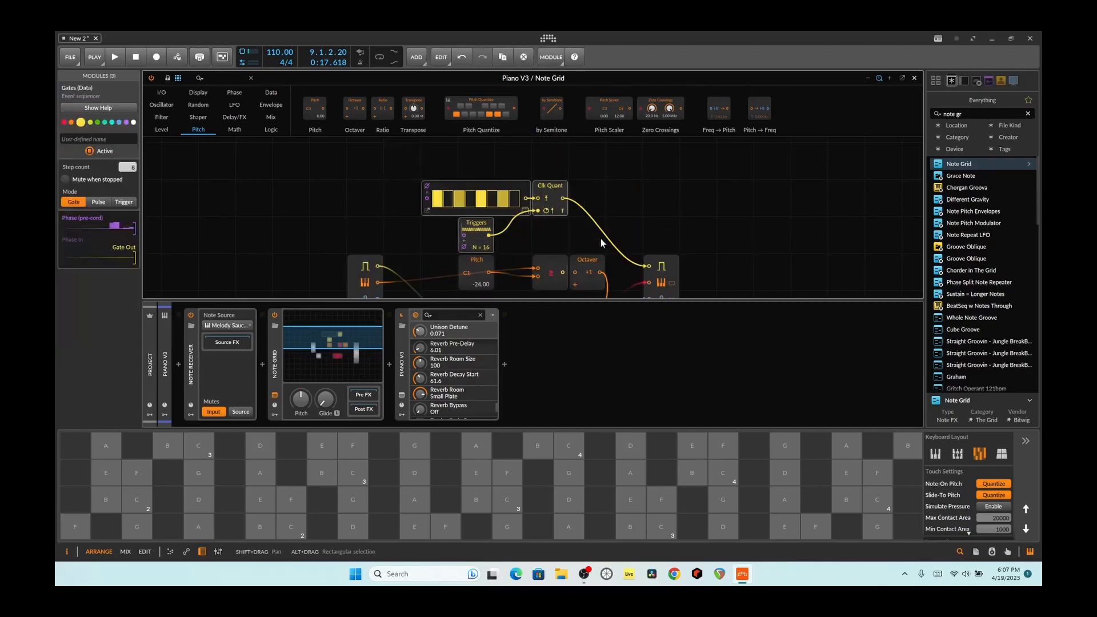
pyautogui.moveTo(484, 242); pyautogui.dragTo(293, 207)
pyautogui.moveTo(230, 210); pyautogui.dragTo(648, 266)
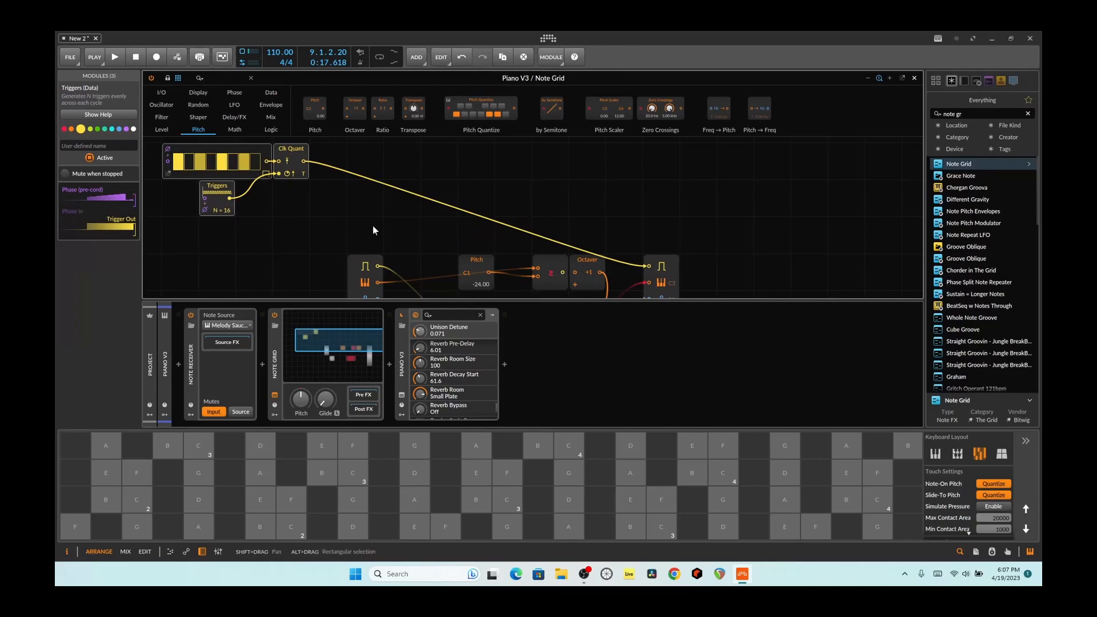
# Move the comparator from beside the Octaver to directly above the Pitch module
pyautogui.scroll(-3, 463, 240)
pyautogui.click(464, 200)
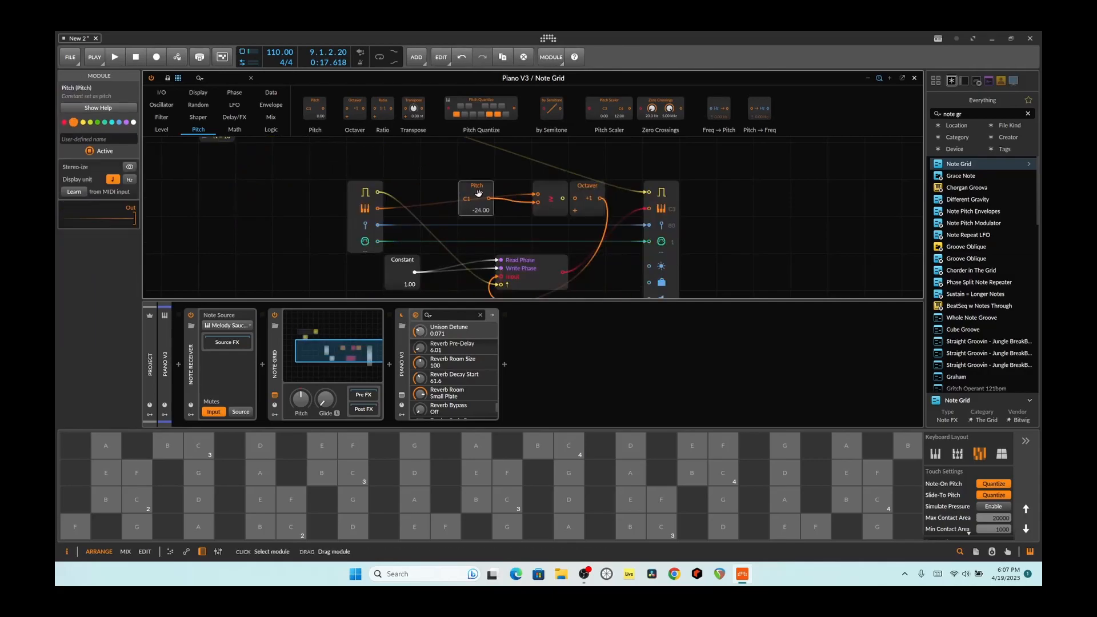
pyautogui.moveTo(546, 192); pyautogui.dragTo(472, 153)
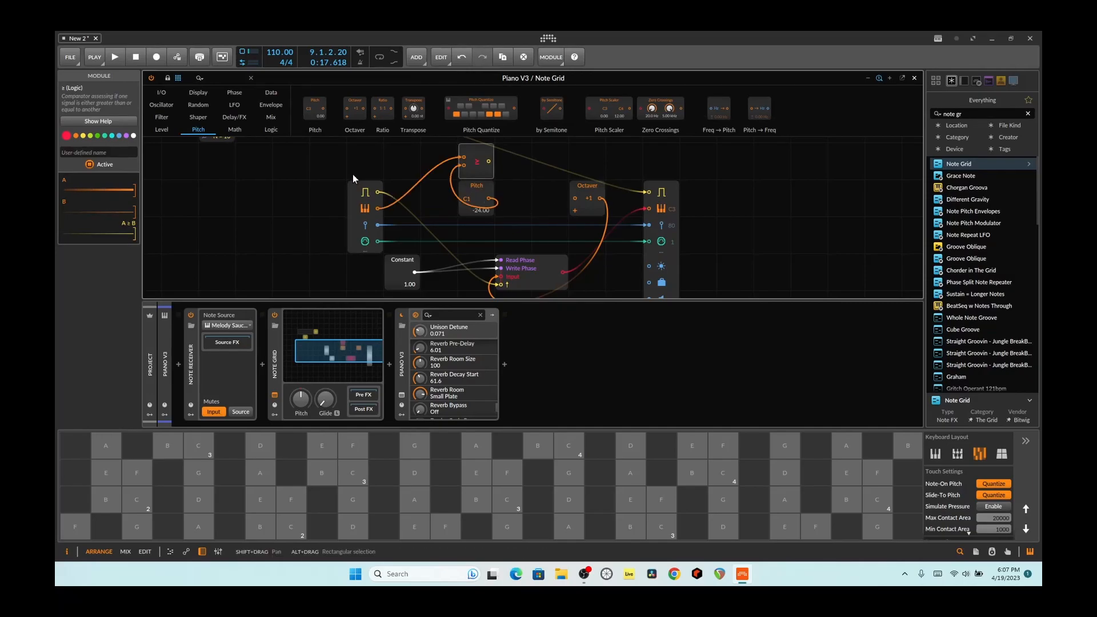
# Add a Merge module between the Pitch module and the Octaver, and connect the comparator's output to its select input
pyautogui.click(271, 130)
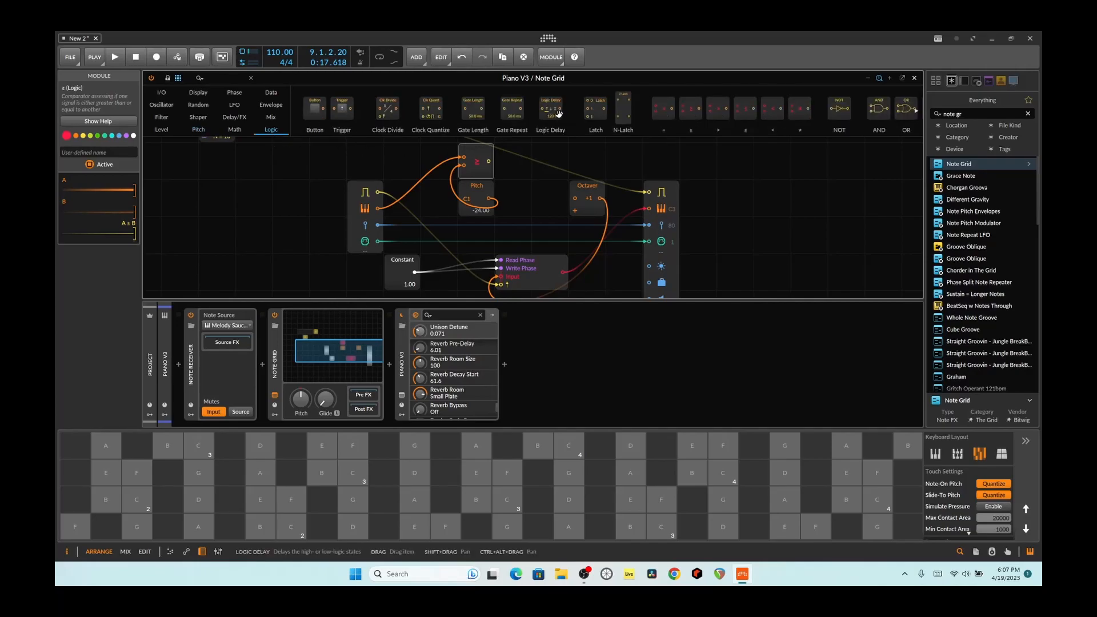
pyautogui.click(270, 117)
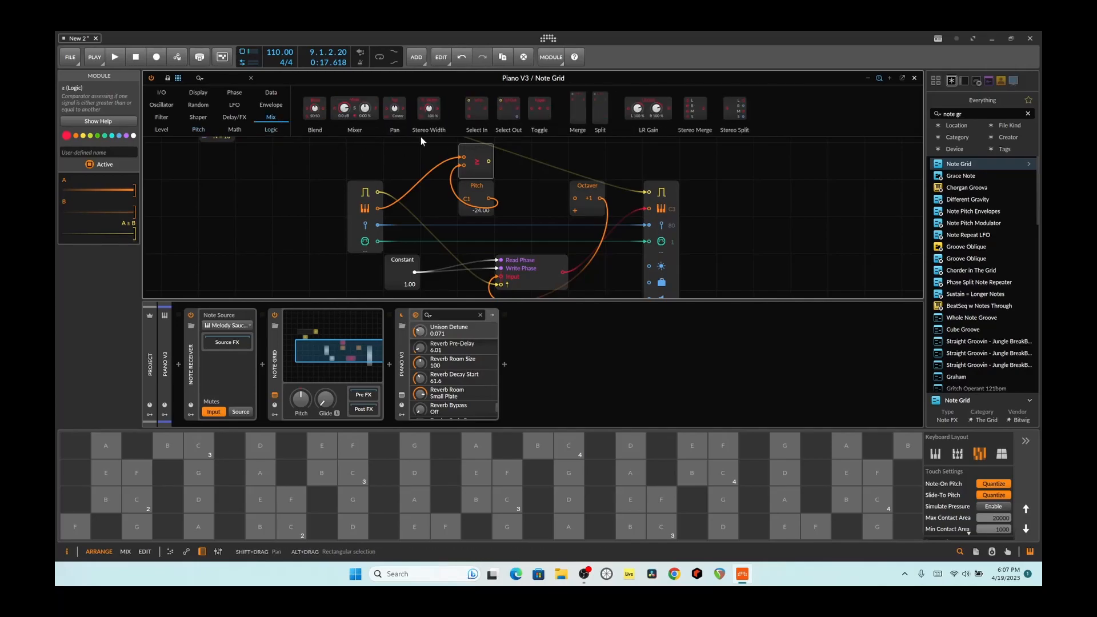
pyautogui.moveTo(578, 114); pyautogui.dragTo(502, 187)
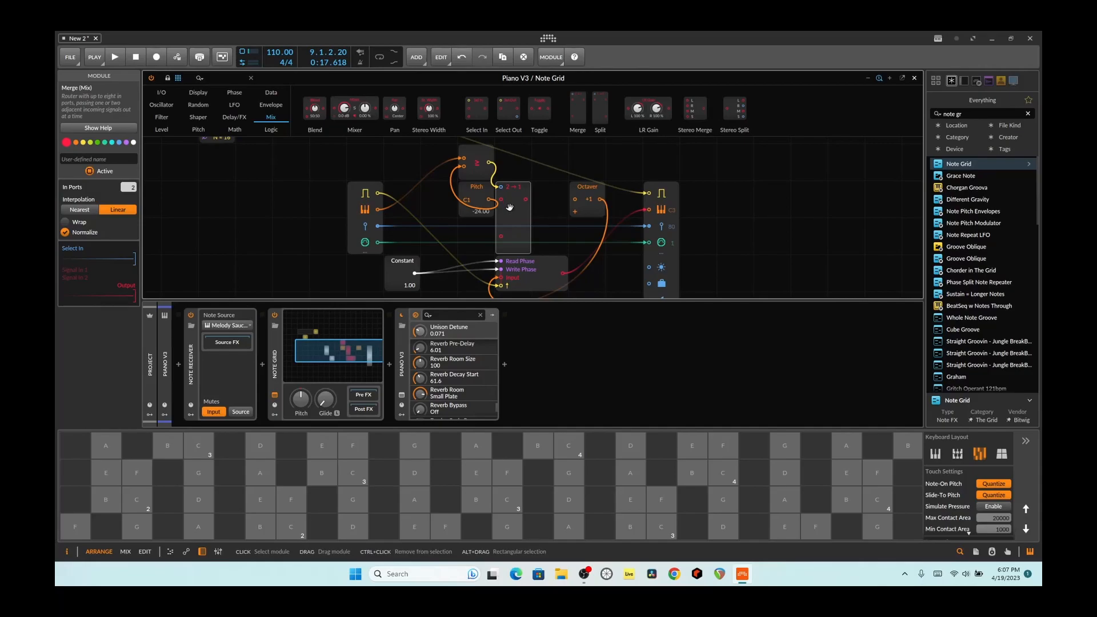
# Replace the Merge module with a Select In module, and route the note input's pitch into its signal input and the Octaver
pyautogui.rightClick(509, 206)
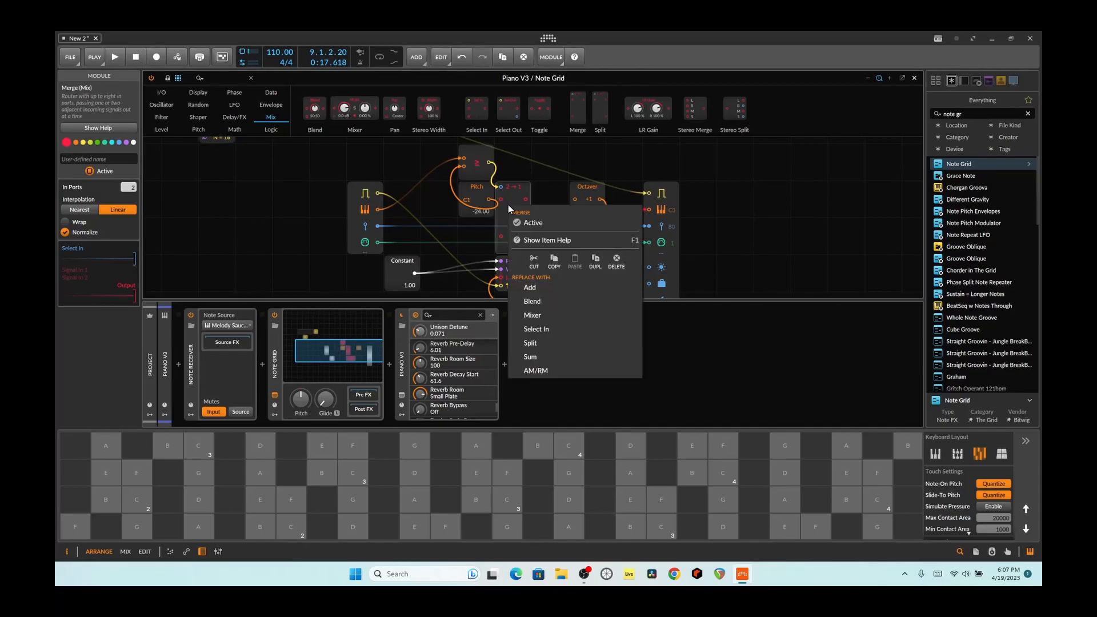
pyautogui.click(553, 329)
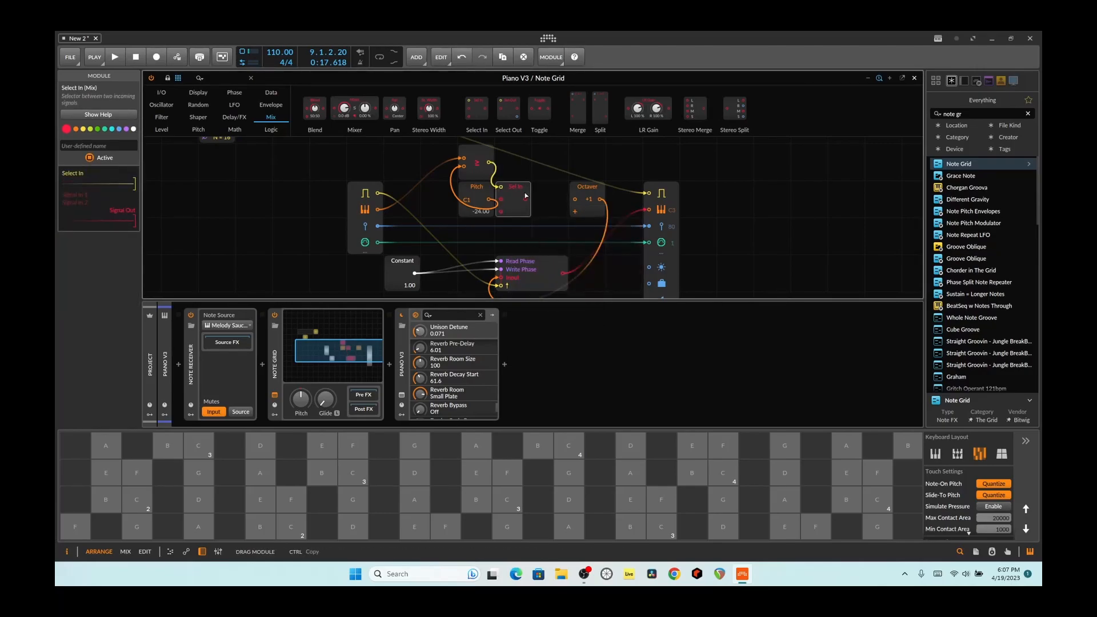
pyautogui.moveTo(532, 199); pyautogui.dragTo(514, 198)
pyautogui.moveTo(377, 209); pyautogui.dragTo(444, 199)
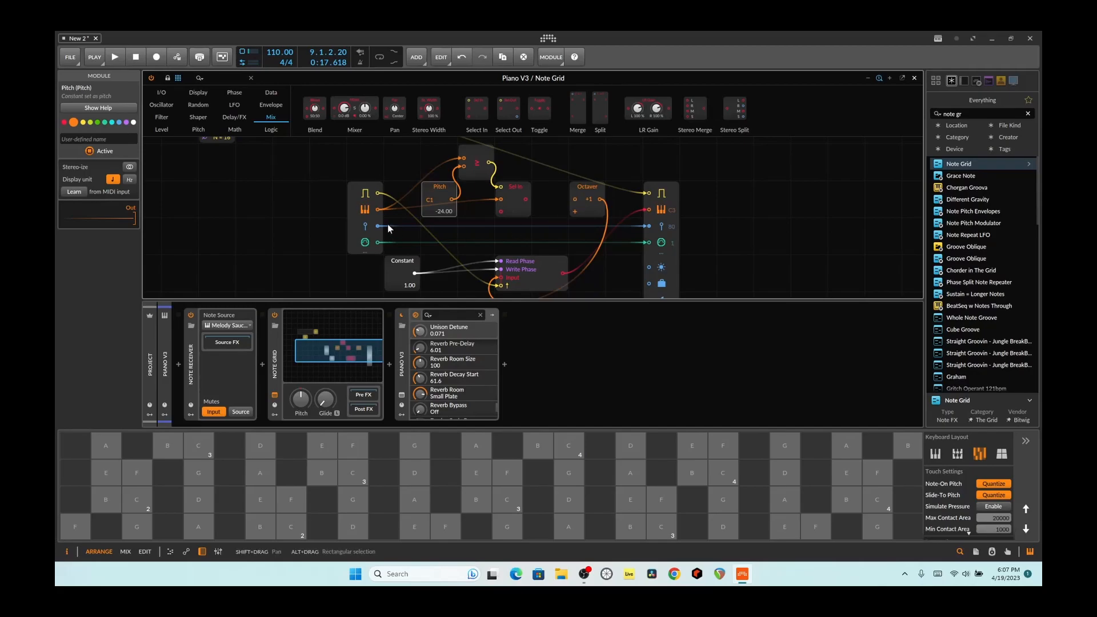
pyautogui.moveTo(377, 209); pyautogui.dragTo(582, 206)
pyautogui.moveTo(378, 210); pyautogui.dragTo(479, 233)
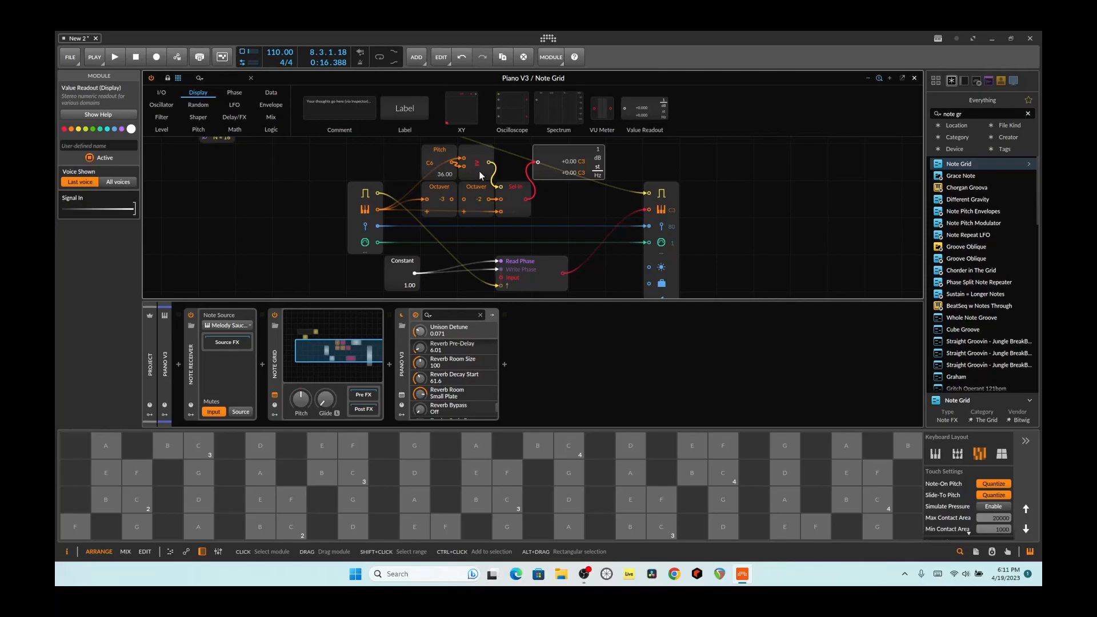
# Play the melody to check the Select In module's output pitch on the Value Readout
pyautogui.press('space')
pyautogui.press('space')
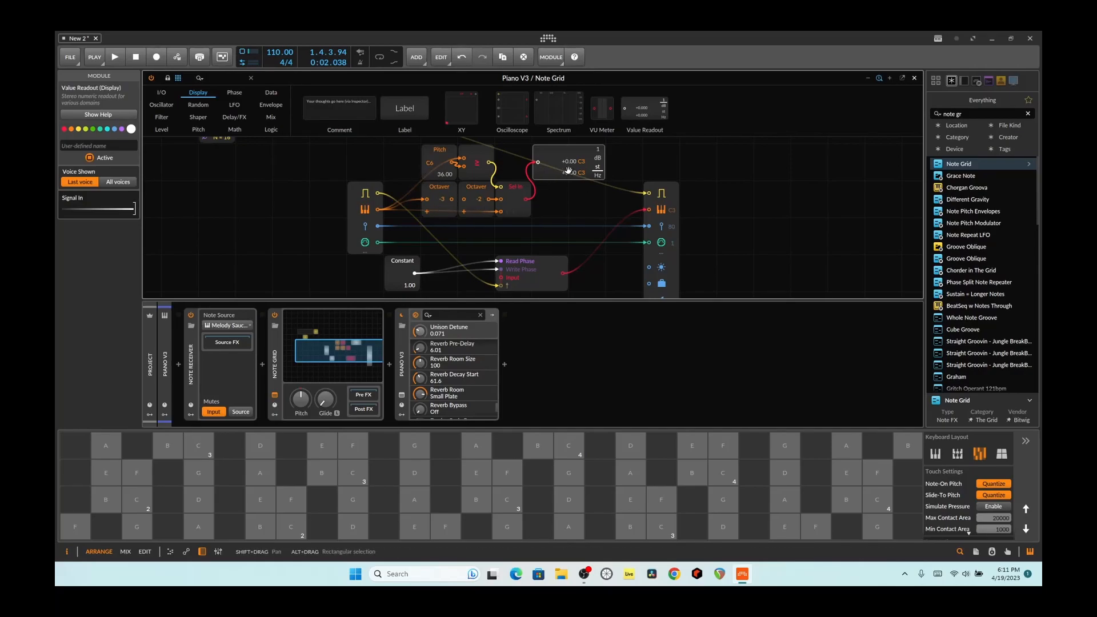
pyautogui.press('space')
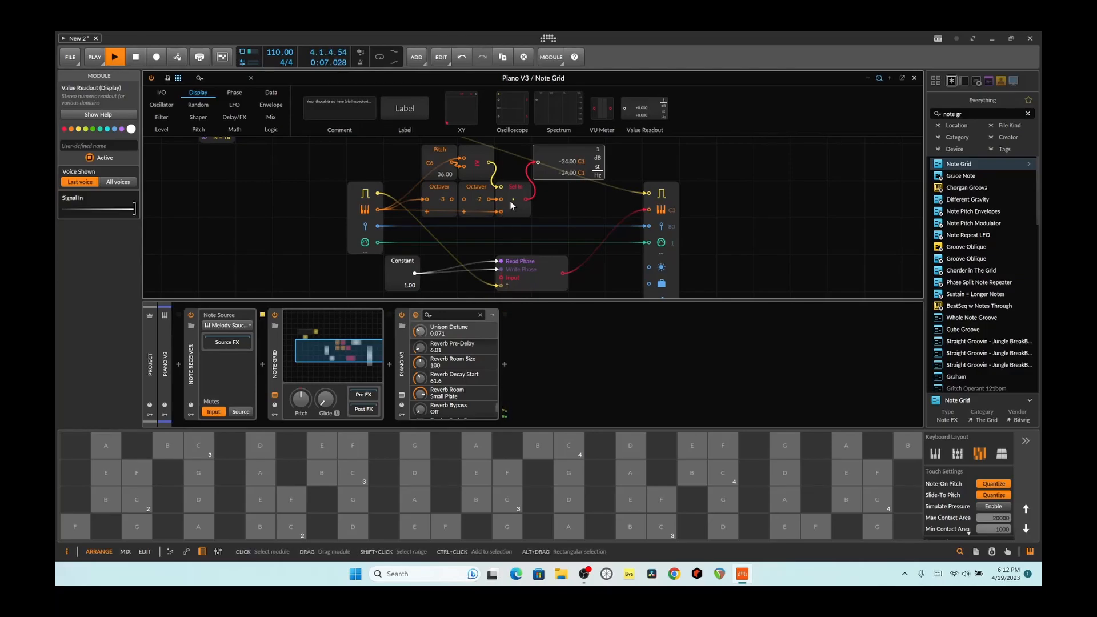
# Move the Value Readout one grid column further from the Select In module, stop playback, and clear the Select In output's cable
pyautogui.moveTo(556, 167); pyautogui.dragTo(593, 167)
pyautogui.press('space')
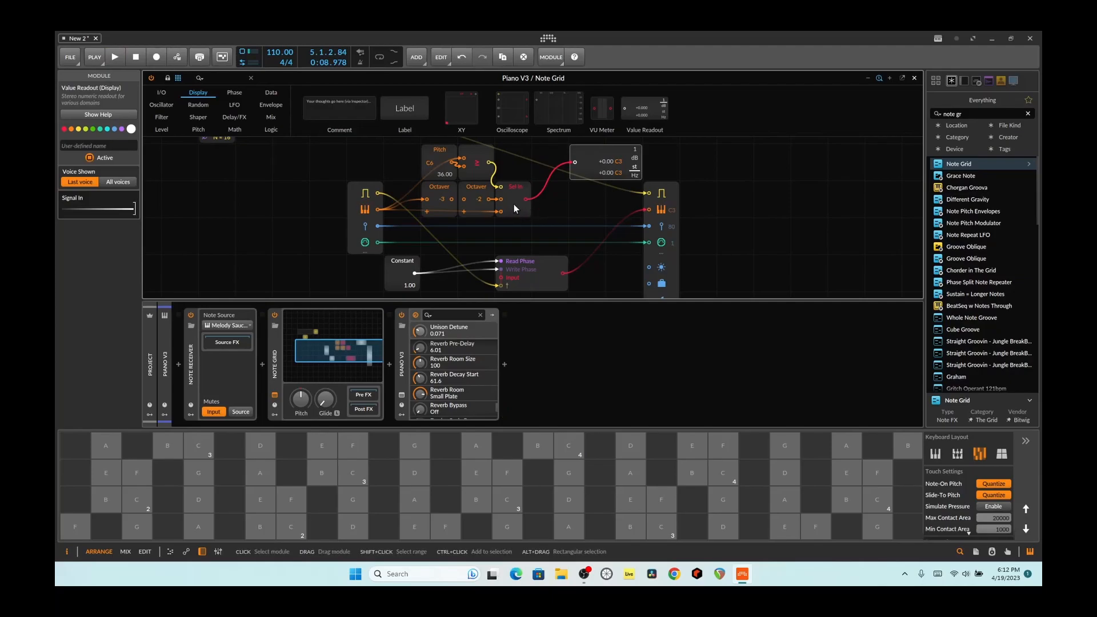
pyautogui.doubleClick(525, 200)
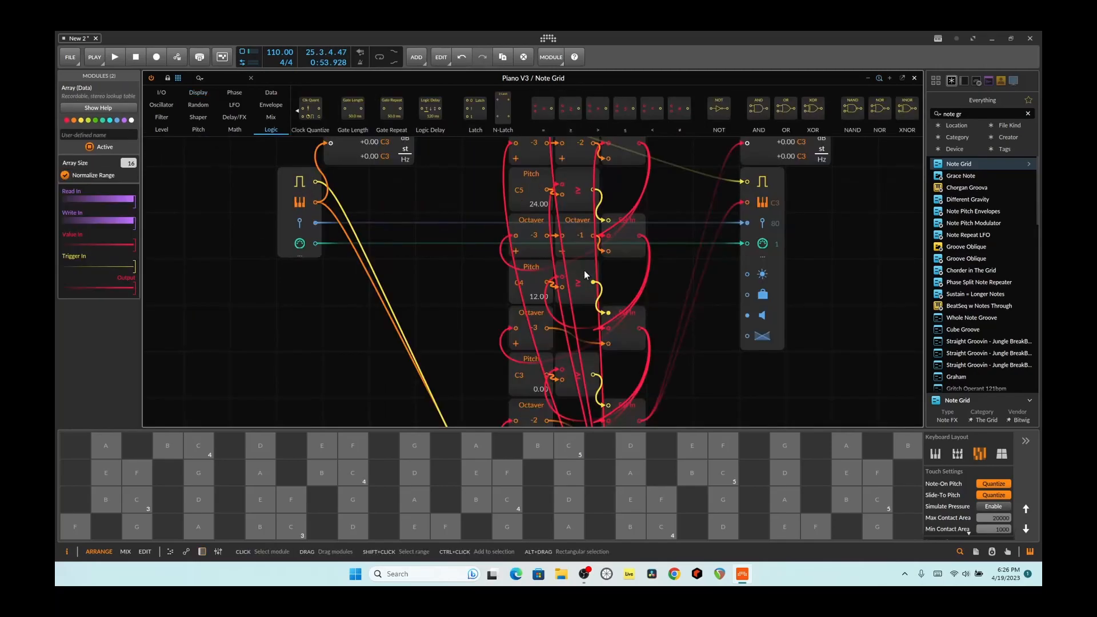
# Undock the Note Grid editor into its own separate window
pyautogui.scroll(1, 649, 256)
pyautogui.scroll(-1, 648, 255)
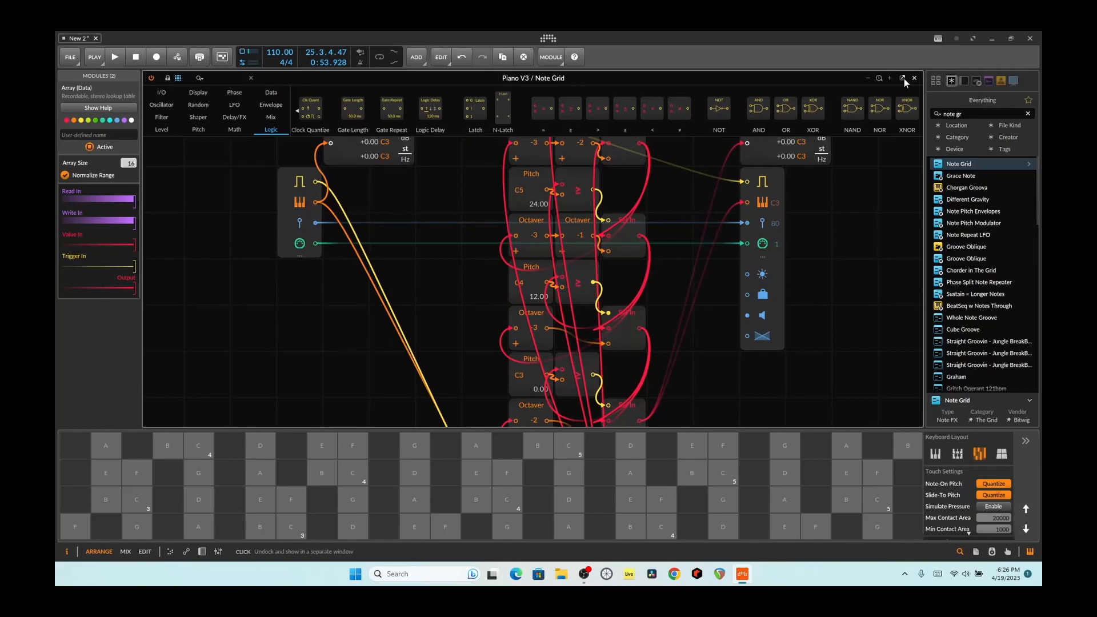
pyautogui.click(902, 78)
pyautogui.click(809, 151)
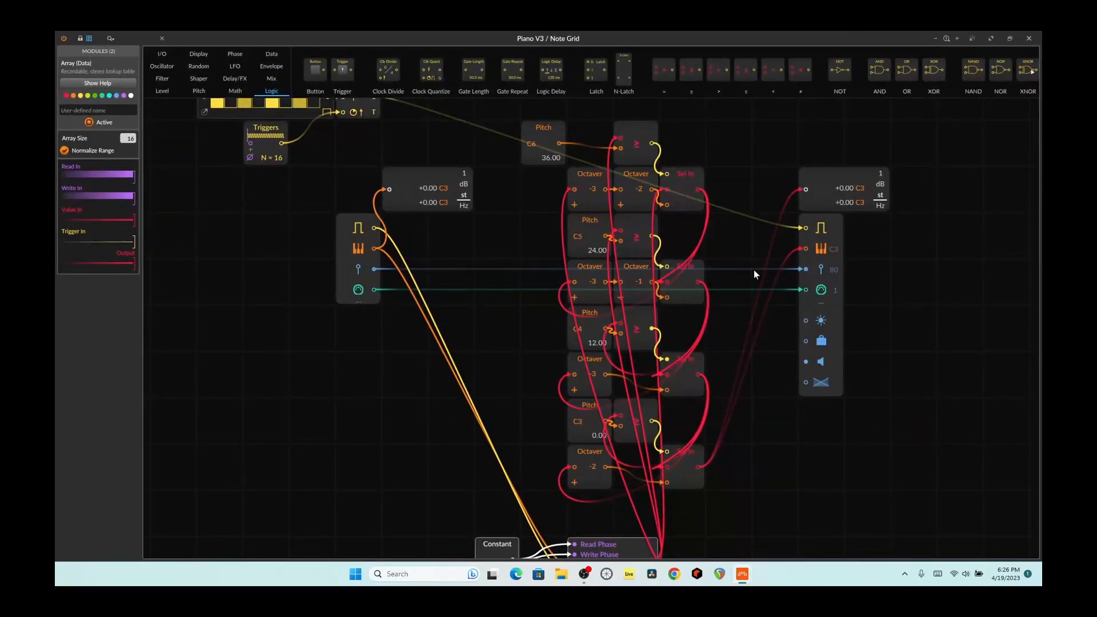
# Move the C6 Pitch module directly beside its comparator, above the first Octaver
pyautogui.scroll(1, 753, 270)
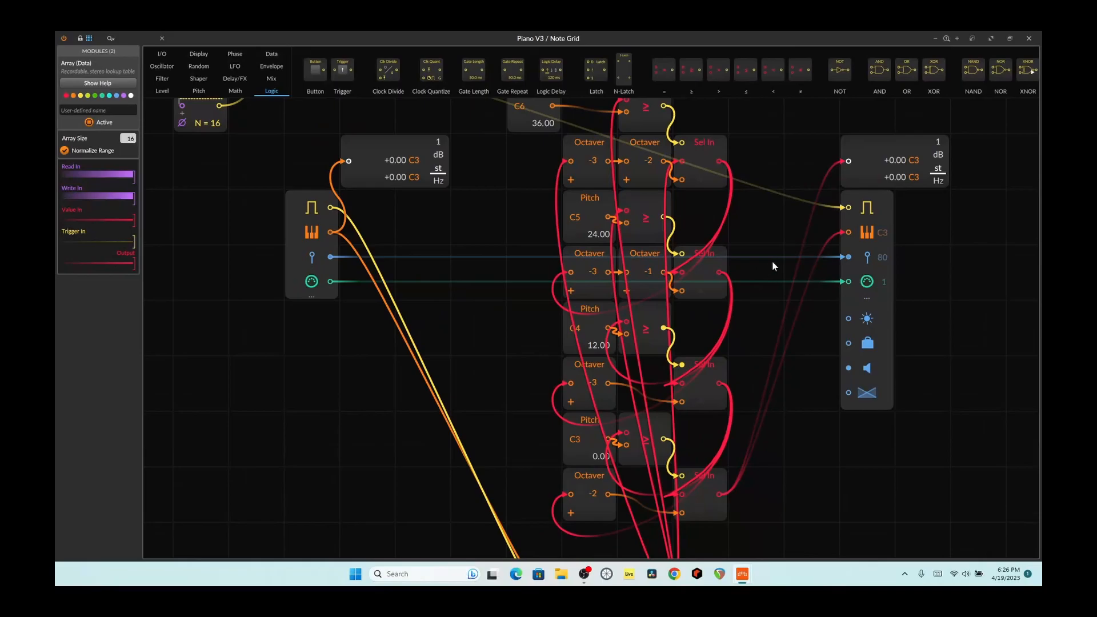
pyautogui.scroll(2, 772, 260)
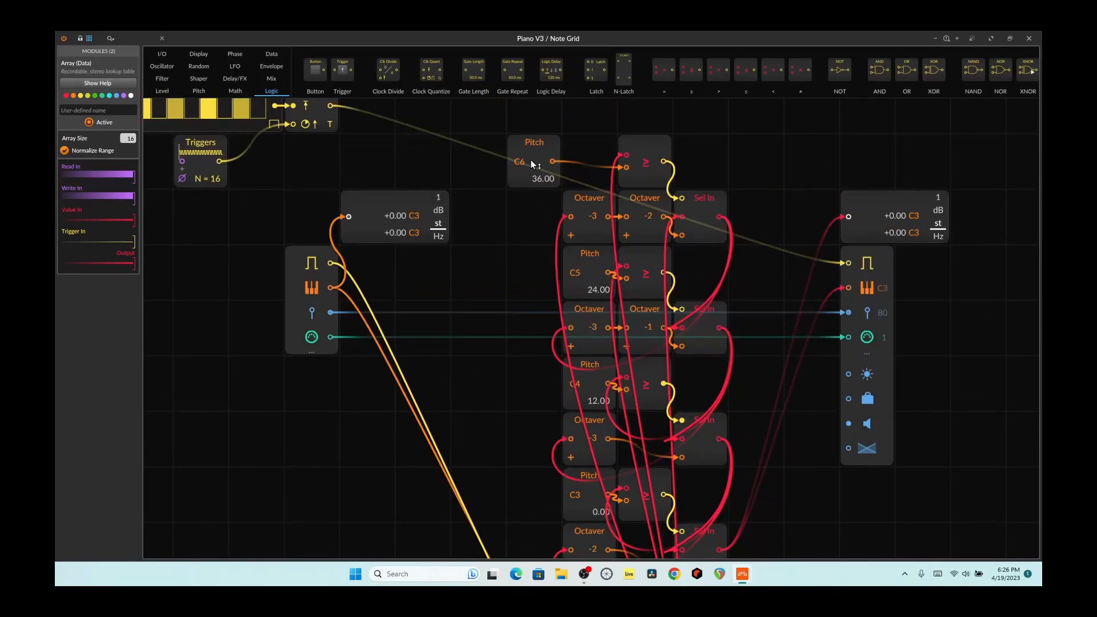
pyautogui.moveTo(522, 143); pyautogui.dragTo(579, 142)
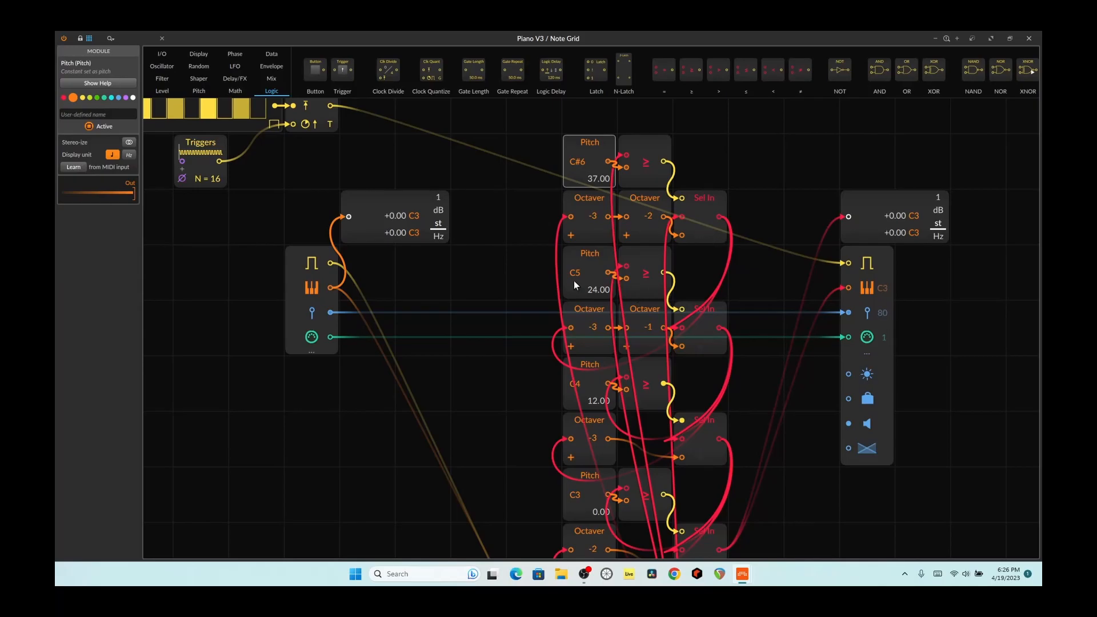
# Disconnect the lowest Select In module's output from the note output's pitch and the output Value Readout
pyautogui.scroll(-3, 645, 397)
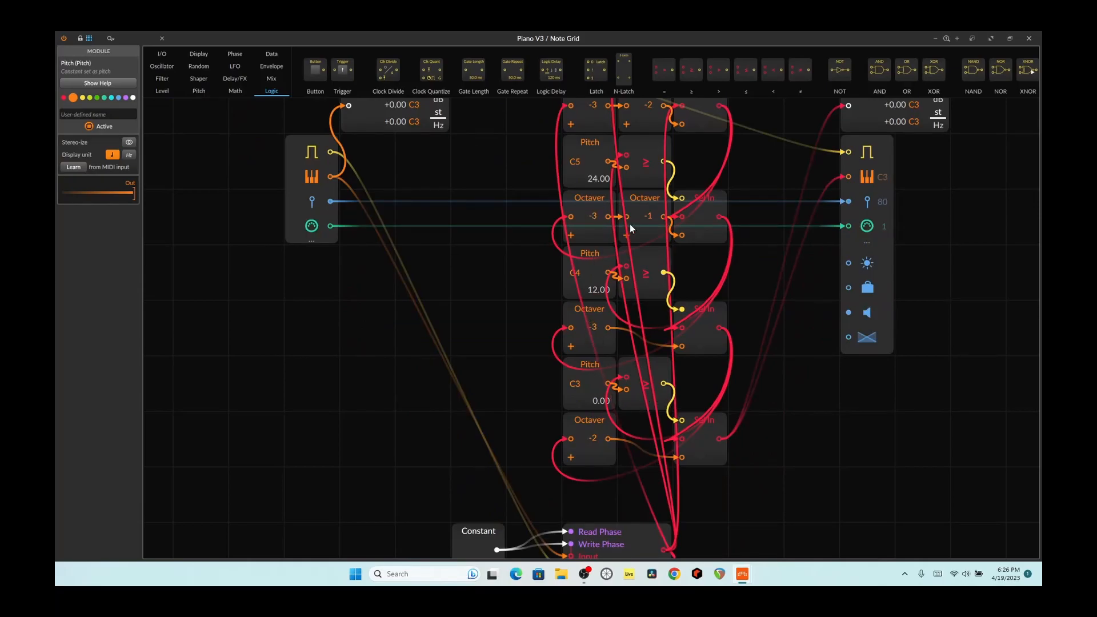
pyautogui.scroll(2, 632, 225)
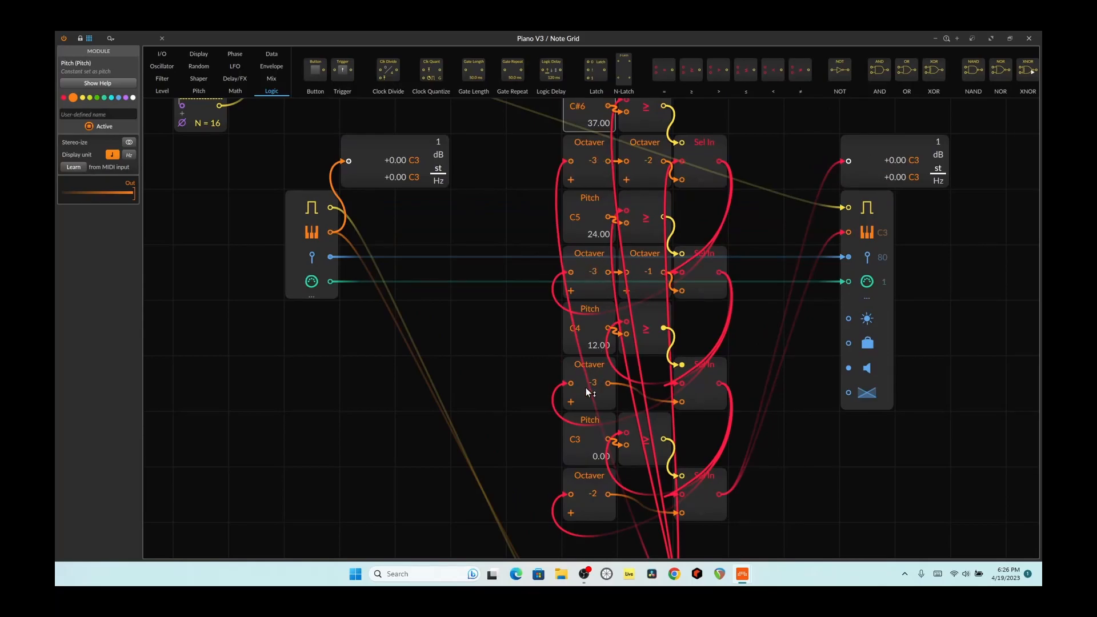
pyautogui.scroll(-2, 594, 510)
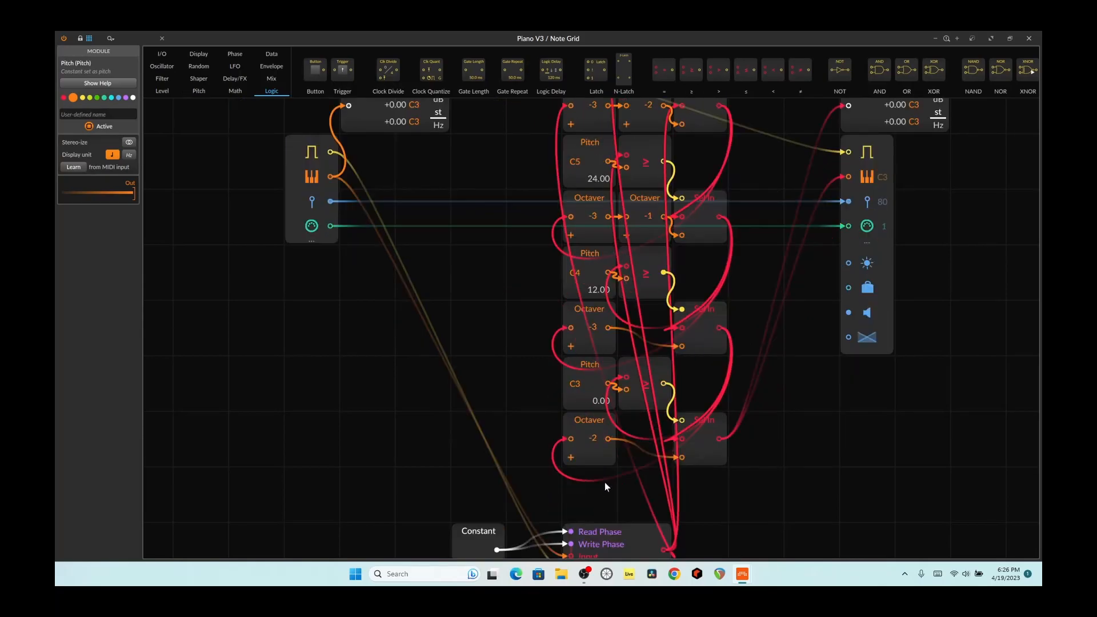
pyautogui.doubleClick(718, 439)
pyautogui.scroll(-2, 724, 438)
pyautogui.scroll(4, 725, 414)
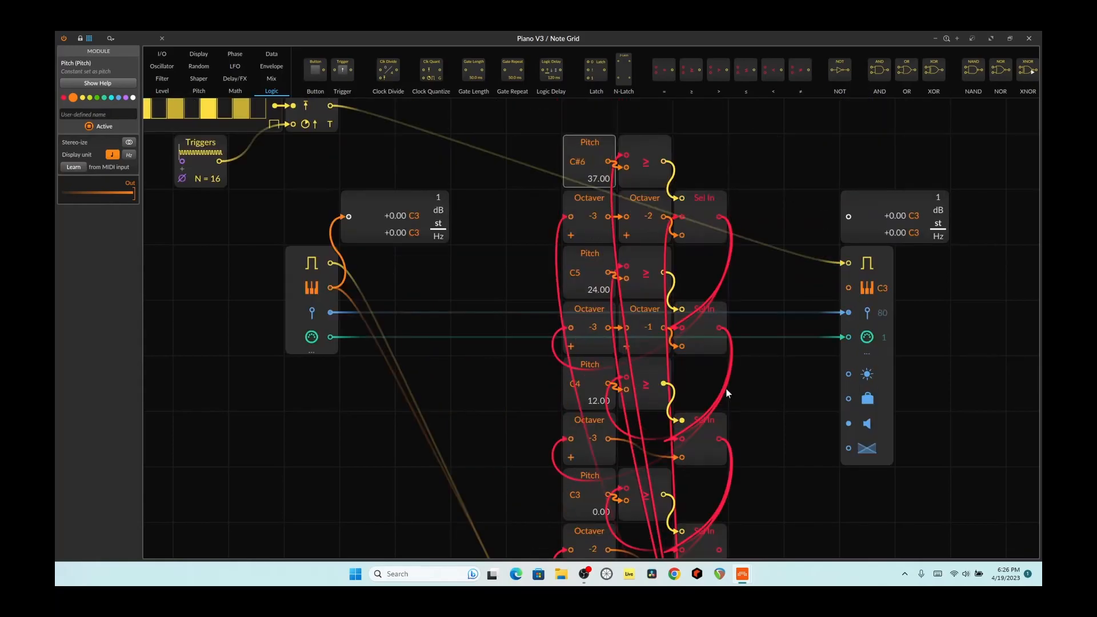
# Shift the Constant and Array modules down, and duplicate the C3 stage below itself with the copy's Pitch set to C2 (-12.00)
pyautogui.scroll(-10, 727, 393)
pyautogui.moveTo(455, 404); pyautogui.dragTo(468, 466)
pyautogui.moveTo(520, 454); pyautogui.dragTo(481, 460)
pyautogui.moveTo(760, 310); pyautogui.dragTo(601, 328)
pyautogui.doubleClick(586, 211)
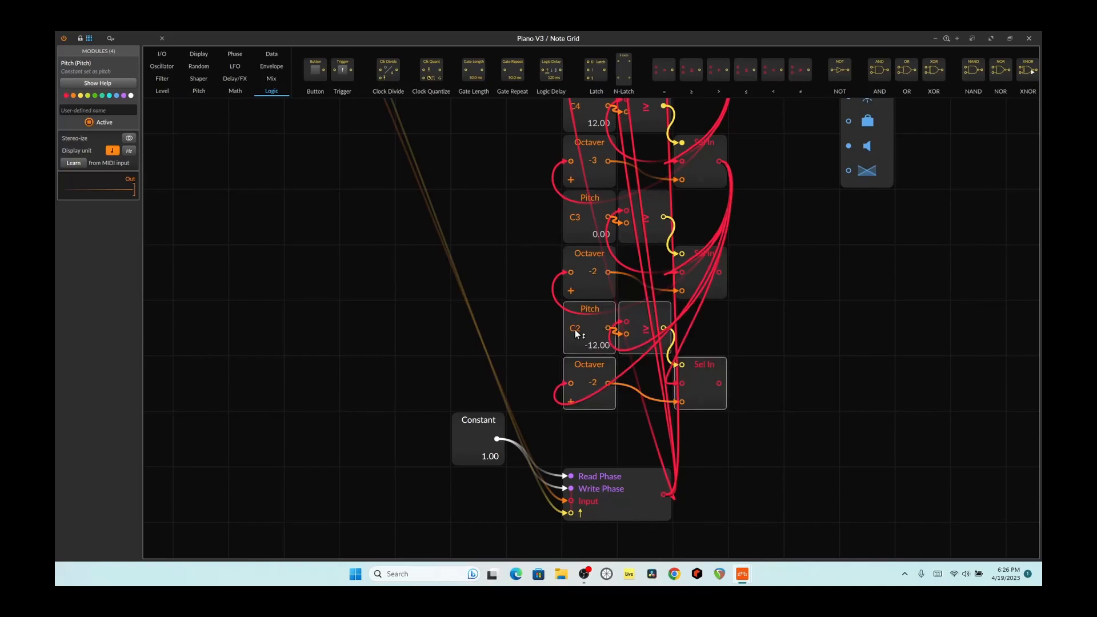
# Connect the C2 stage's Select In output to the note output's pitch input and to the output Value Readout
pyautogui.moveTo(718, 384); pyautogui.dragTo(848, 233)
pyautogui.scroll(4, 842, 251)
pyautogui.scroll(-4, 810, 353)
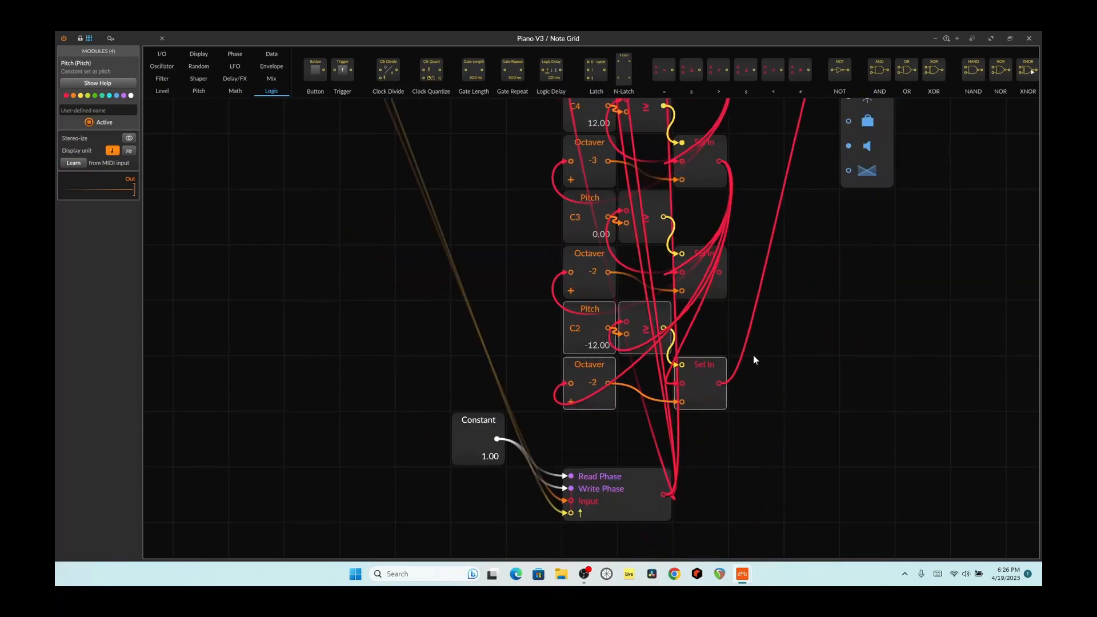
pyautogui.moveTo(719, 386); pyautogui.dragTo(845, 163)
pyautogui.scroll(3, 803, 219)
pyautogui.scroll(1, 837, 163)
pyautogui.scroll(-4, 794, 235)
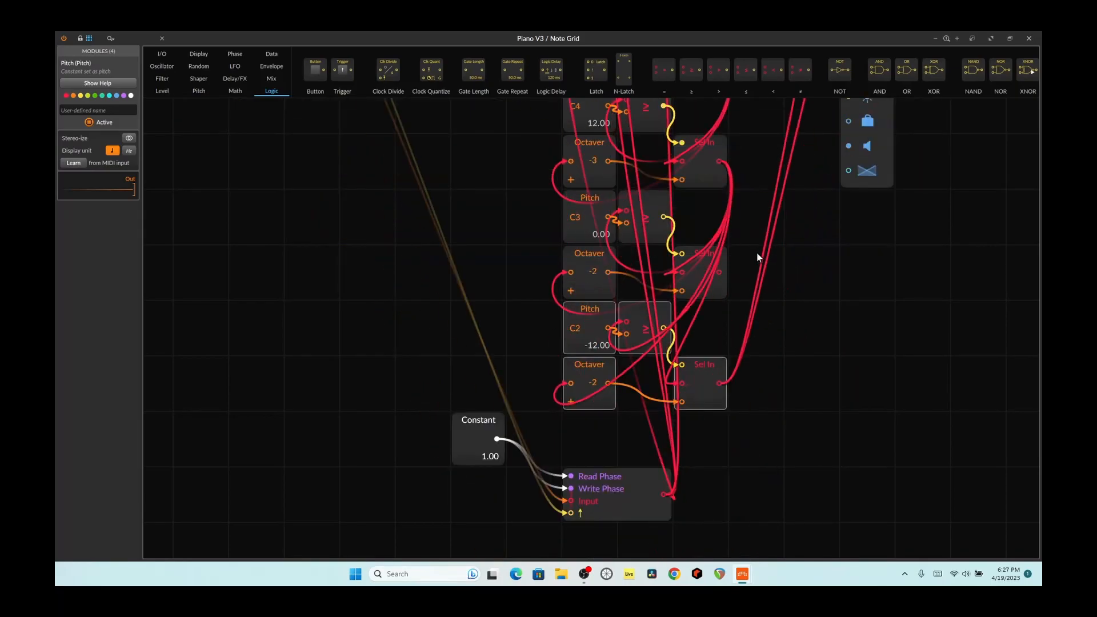
# Rewire the C2 stage's comparator, Octaver and Select In inputs to the C3 stage's Select In output, with the Octaver set to -1
pyautogui.doubleClick(626, 323)
pyautogui.doubleClick(565, 385)
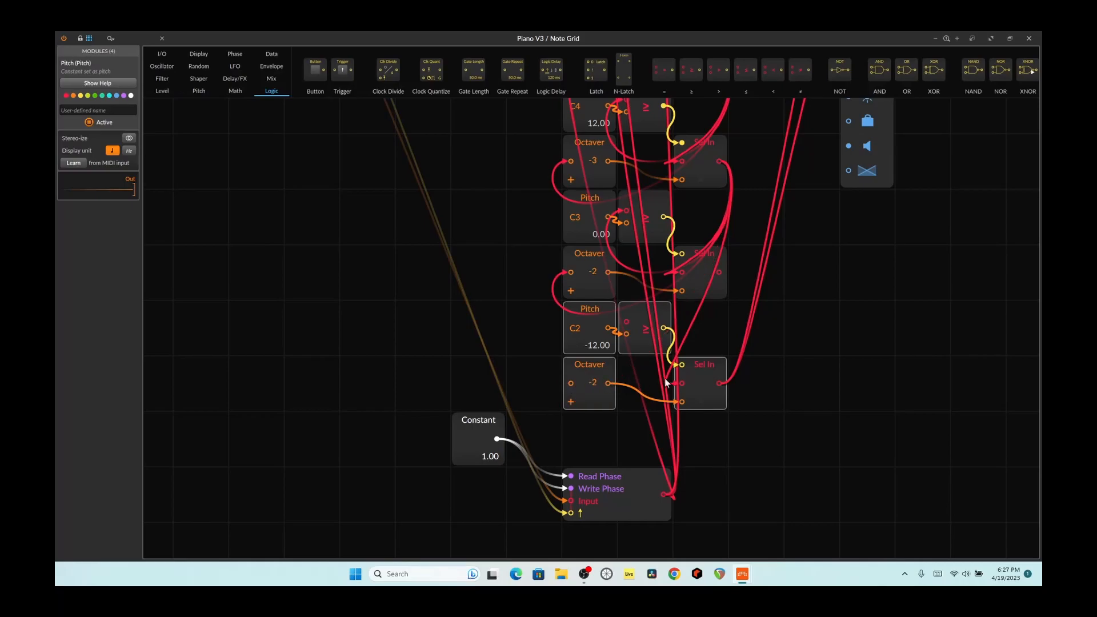
pyautogui.doubleClick(679, 386)
pyautogui.moveTo(719, 274); pyautogui.dragTo(629, 324)
pyautogui.moveTo(719, 274); pyautogui.dragTo(572, 383)
pyautogui.moveTo(721, 276); pyautogui.dragTo(684, 378)
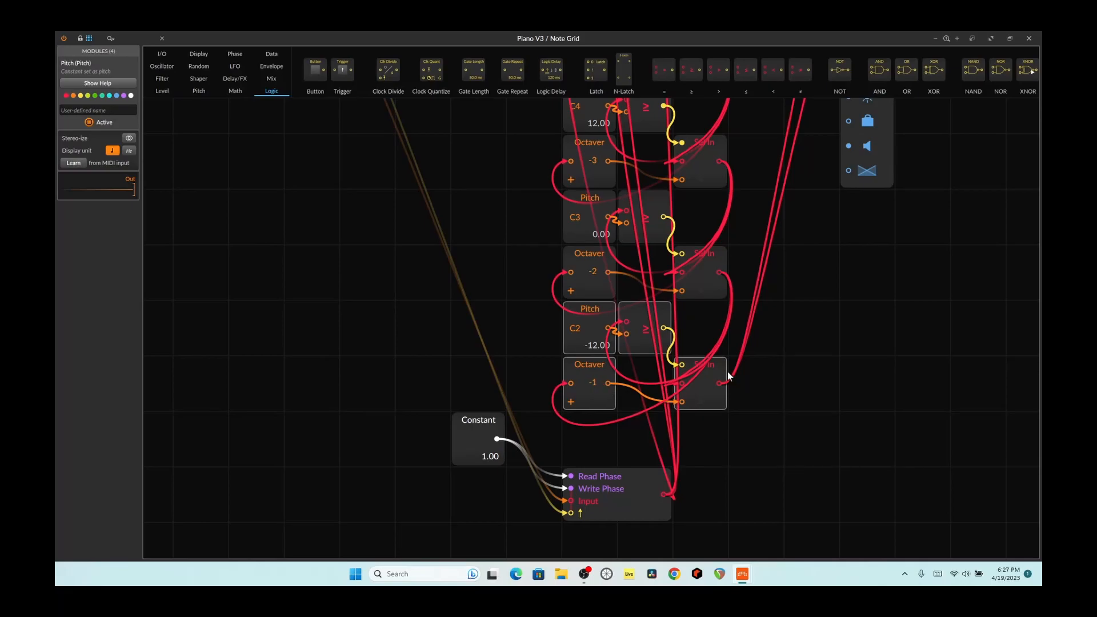
# Review the pitch thresholds and octave shifts down the chain, and set the top stage's Pitch to C6 (36.00)
pyautogui.scroll(5, 646, 357)
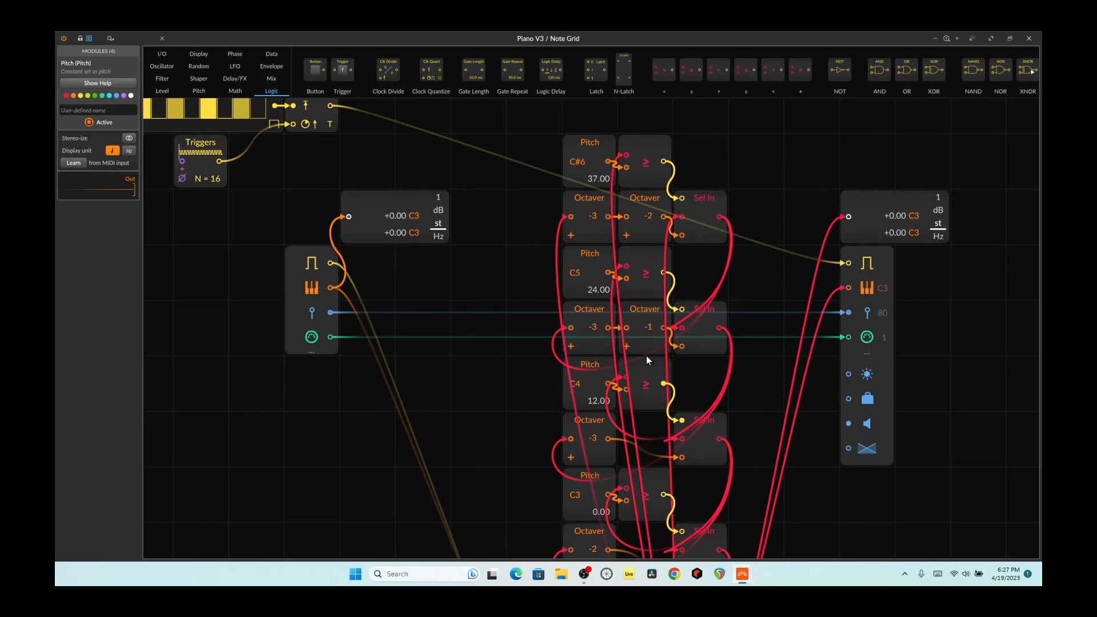
pyautogui.scroll(-1, 656, 355)
pyautogui.scroll(1, 656, 355)
pyautogui.scroll(-1, 570, 167)
pyautogui.scroll(-5, 574, 237)
pyautogui.scroll(2, 577, 346)
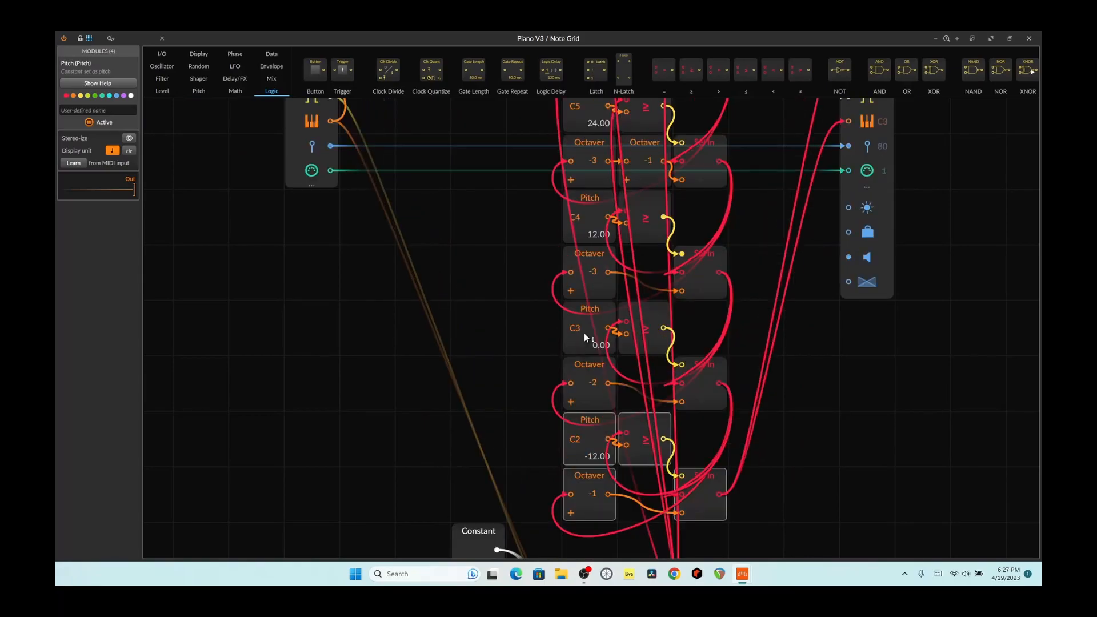
pyautogui.scroll(3, 584, 334)
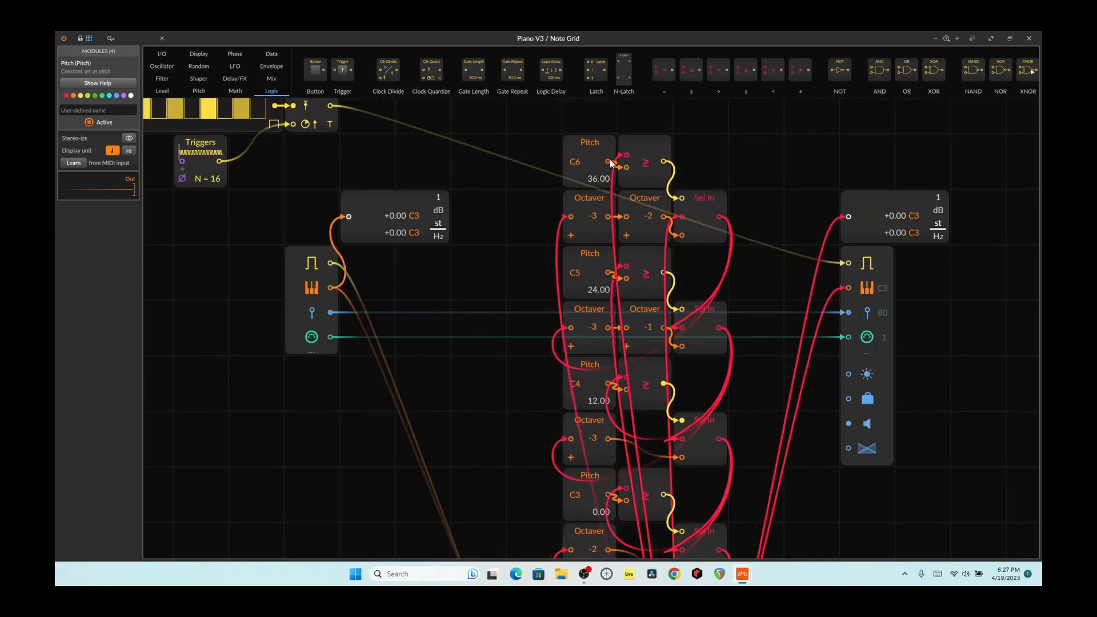
# Reopen the Note Grid from the second Piano V3 track's devices and dock its editor back into the main window
pyautogui.click(1026, 40)
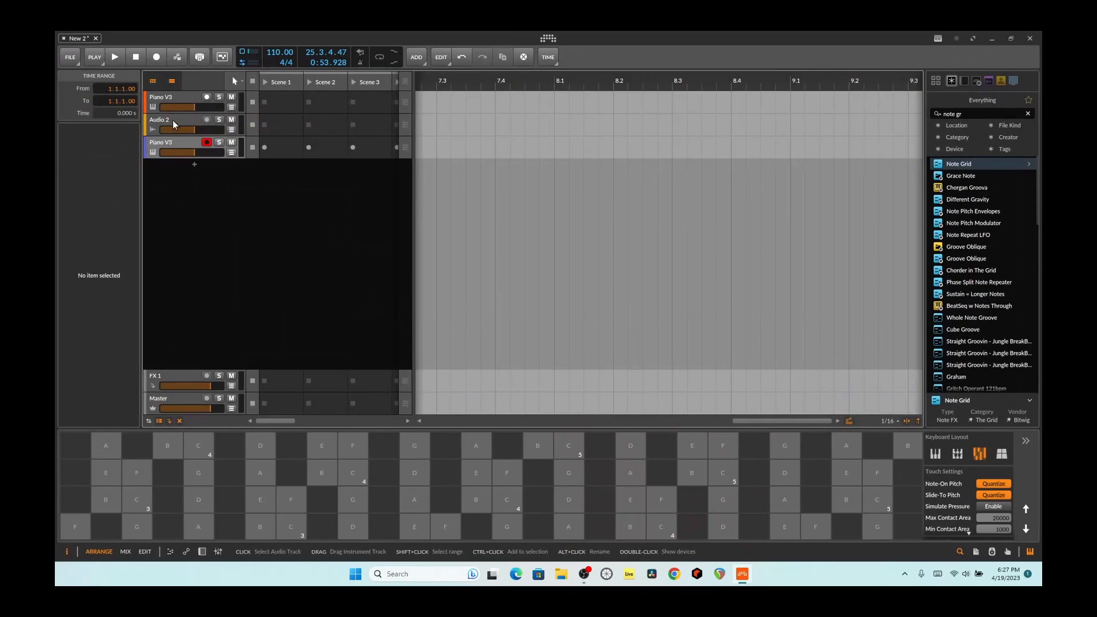
pyautogui.click(173, 147)
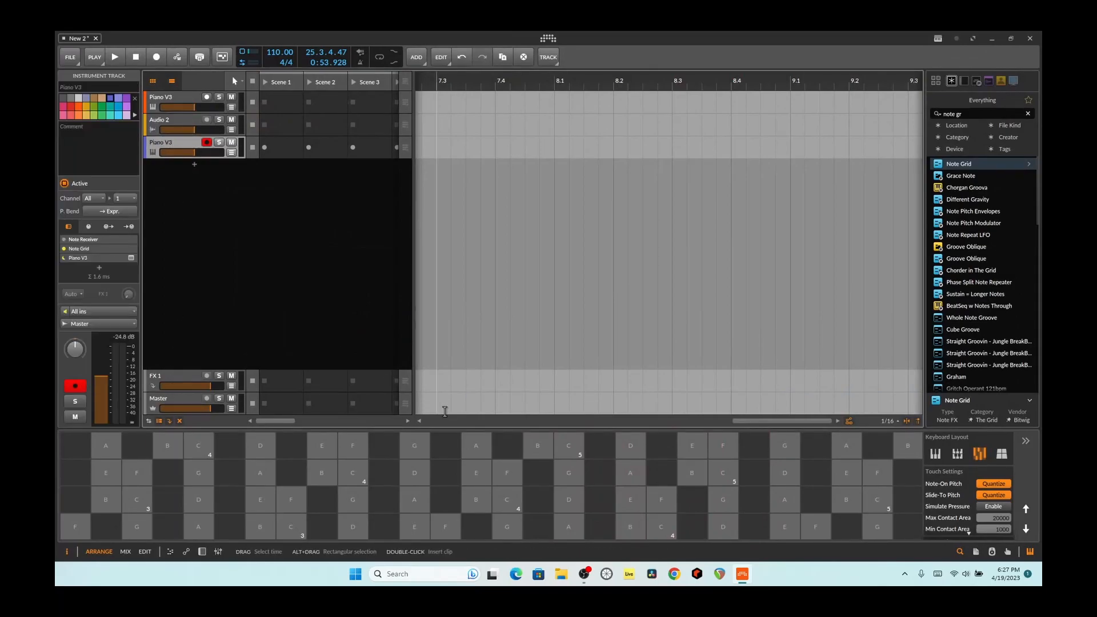
pyautogui.click(202, 549)
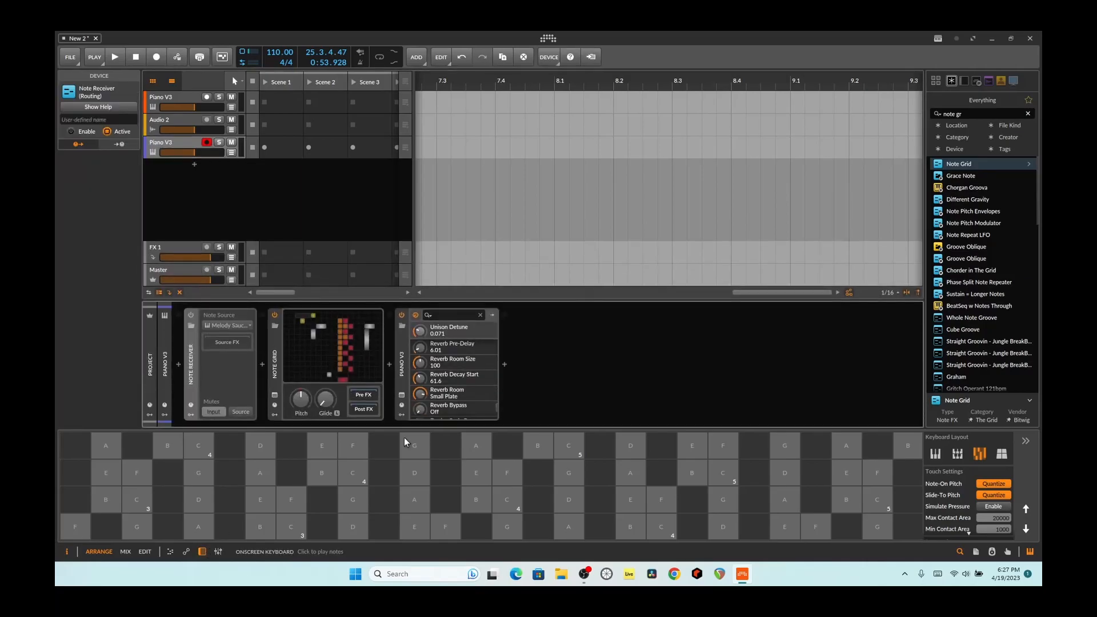
pyautogui.click(307, 356)
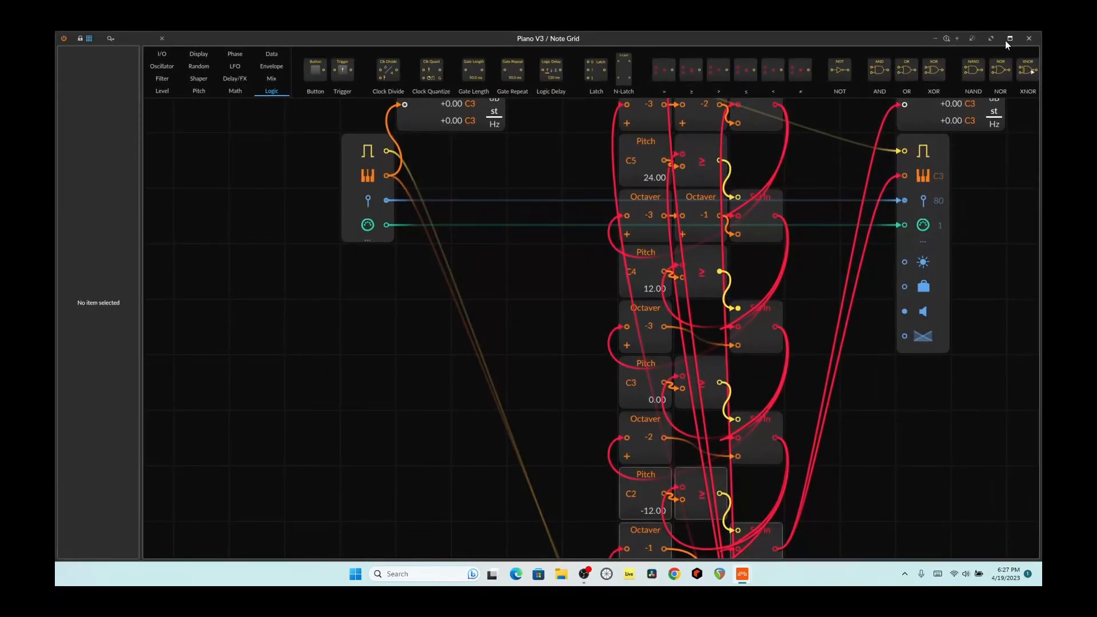
pyautogui.click(973, 37)
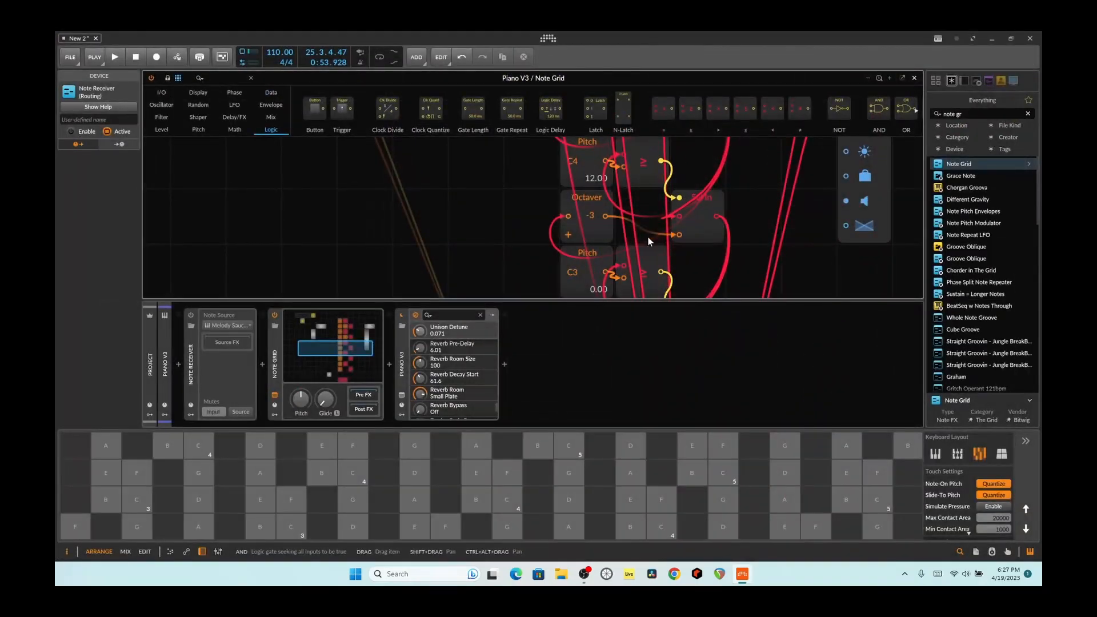
# Play C4, C5 and A3 on the onscreen keyboard to compare the patch's input and output pitch readouts
pyautogui.scroll(2, 716, 227)
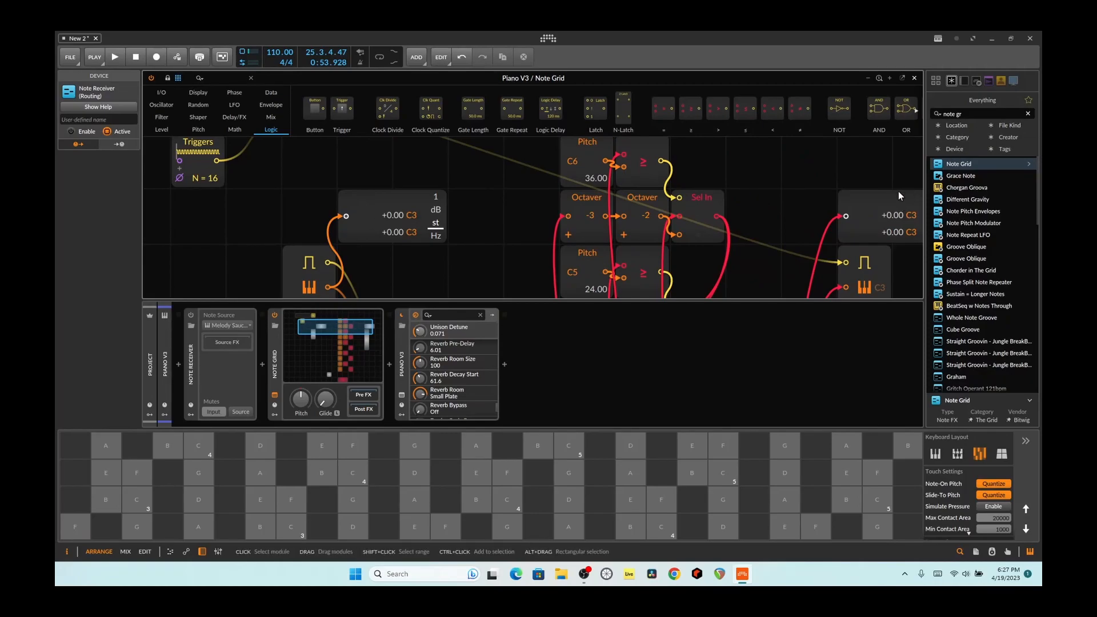
pyautogui.click(350, 475)
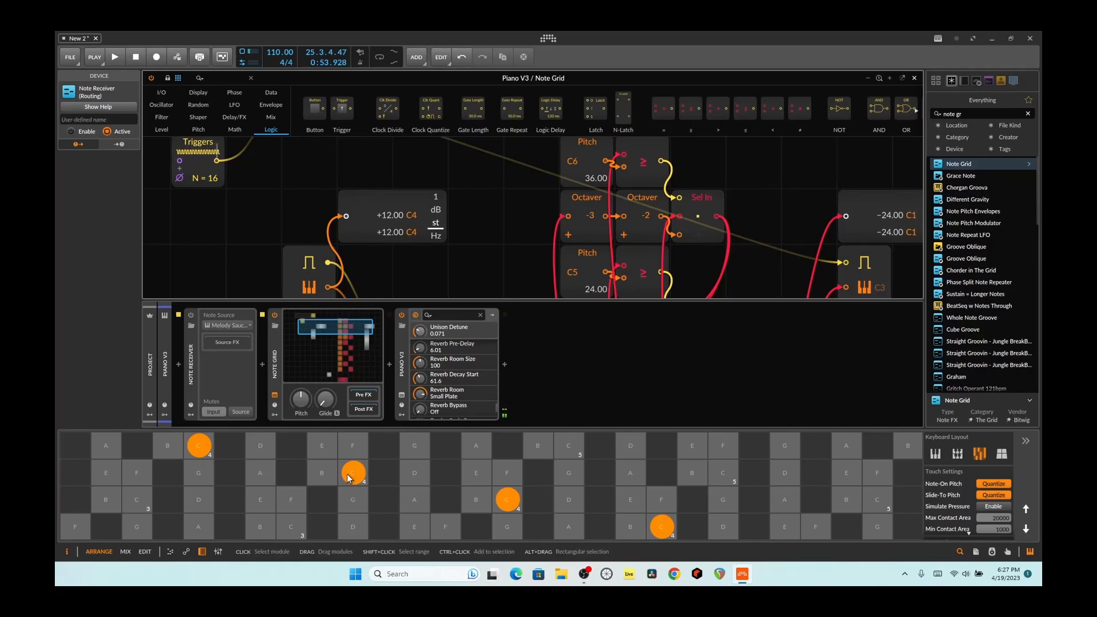
pyautogui.click(349, 477)
pyautogui.click(564, 452)
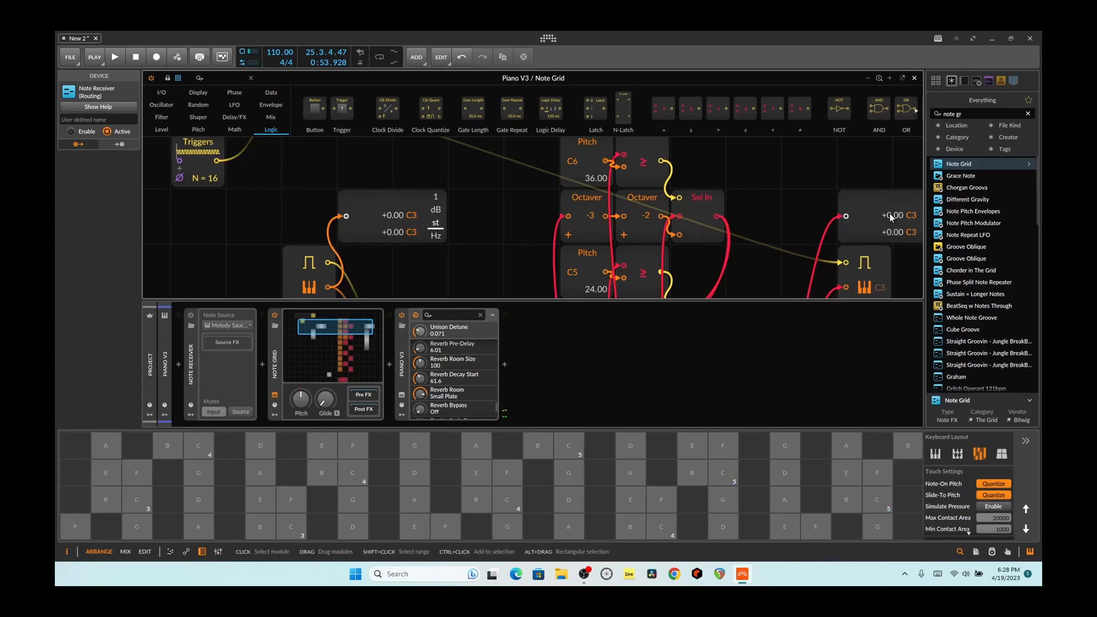
pyautogui.click(415, 500)
pyautogui.scroll(-5, 710, 239)
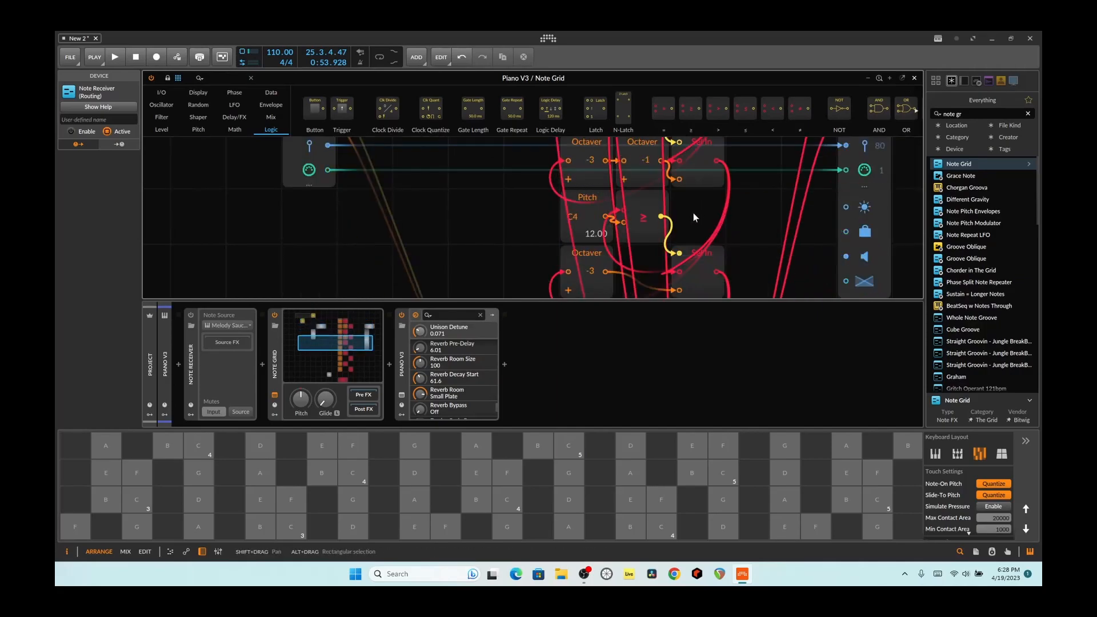
pyautogui.scroll(5, 693, 221)
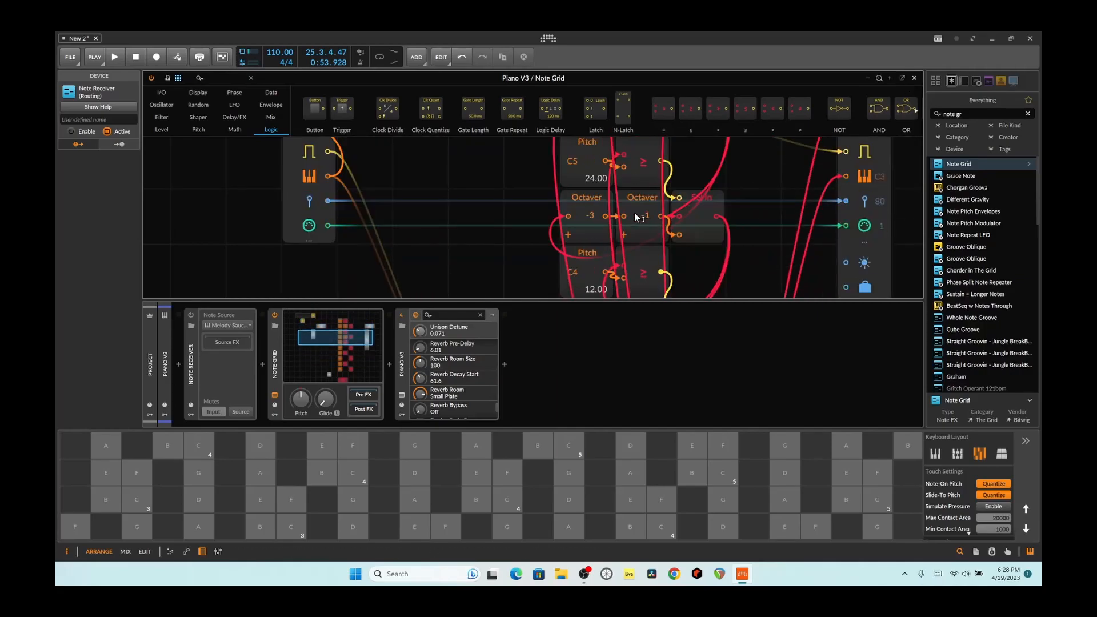
# Enable the Note Receiver and run playback to compare the patch's input and output pitch readouts, stopping playback when done
pyautogui.scroll(3, 628, 200)
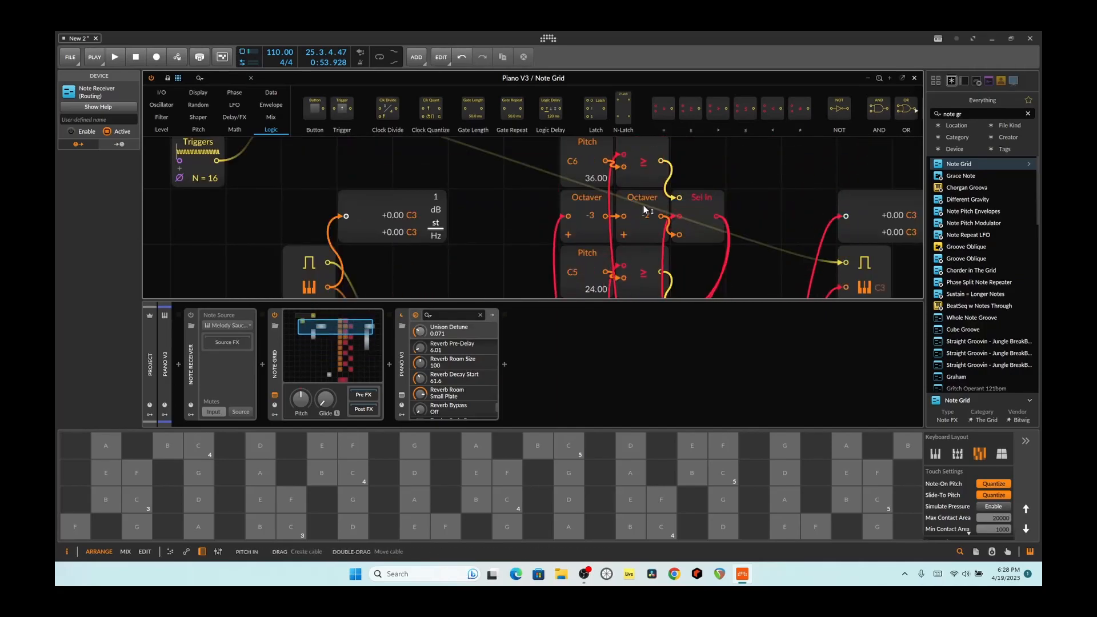
pyautogui.scroll(-2, 638, 208)
pyautogui.scroll(2, 522, 209)
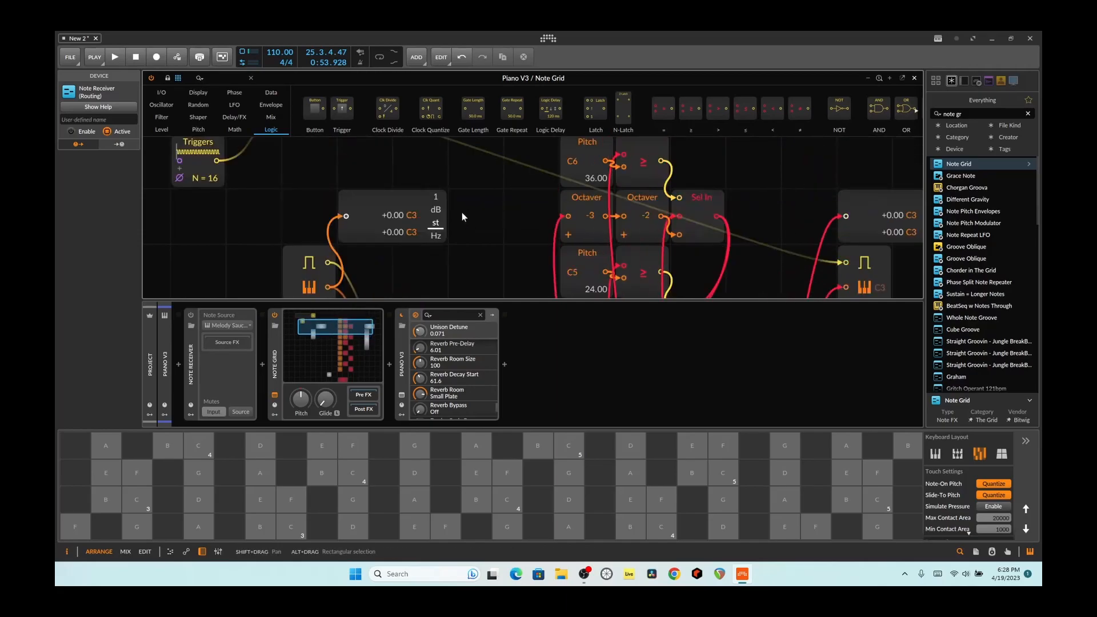
pyautogui.click(190, 314)
pyautogui.press('space')
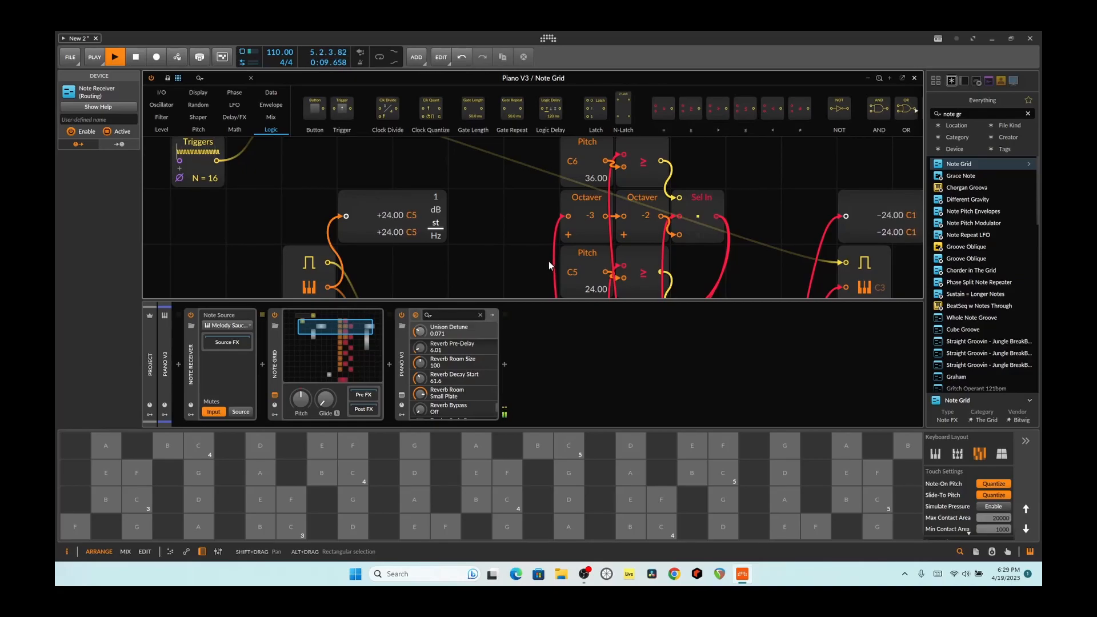
pyautogui.scroll(3, 587, 241)
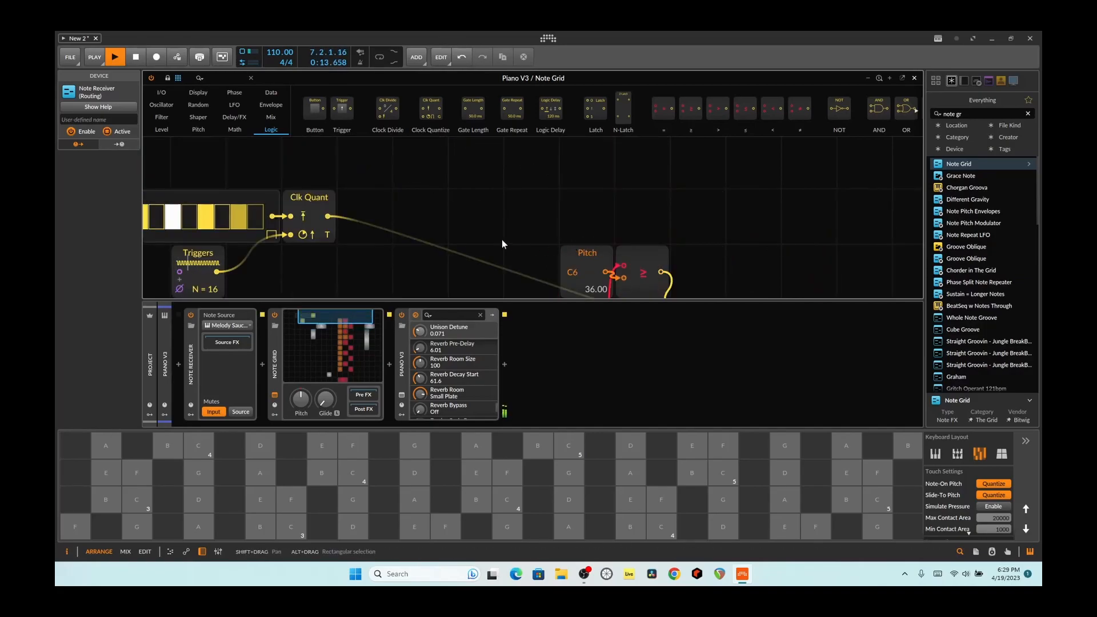
pyautogui.scroll(-3, 502, 239)
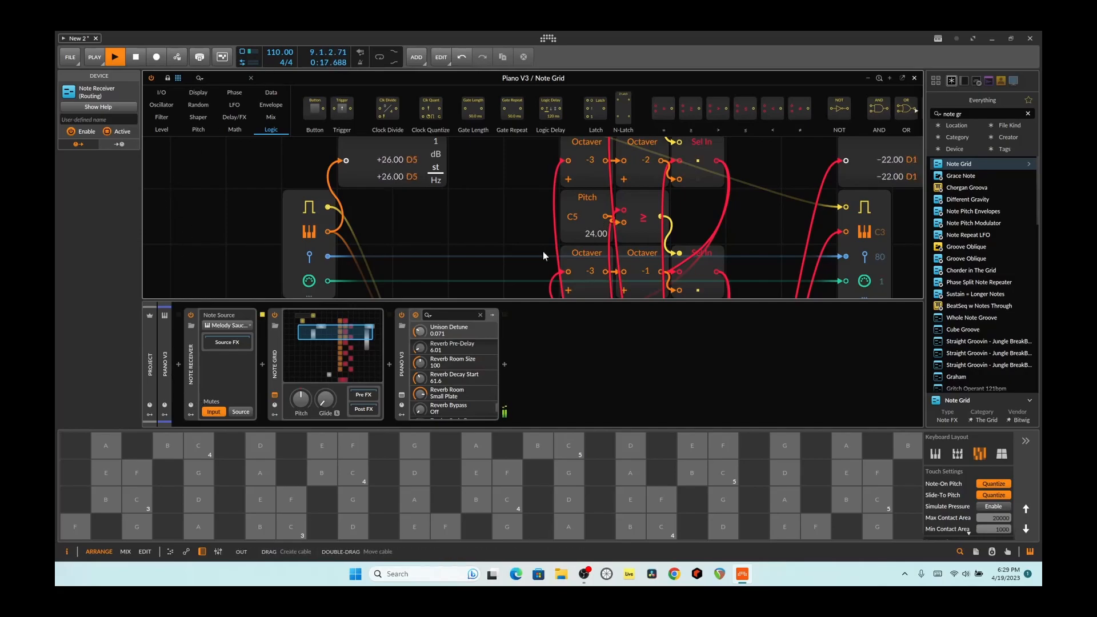
pyautogui.press('space')
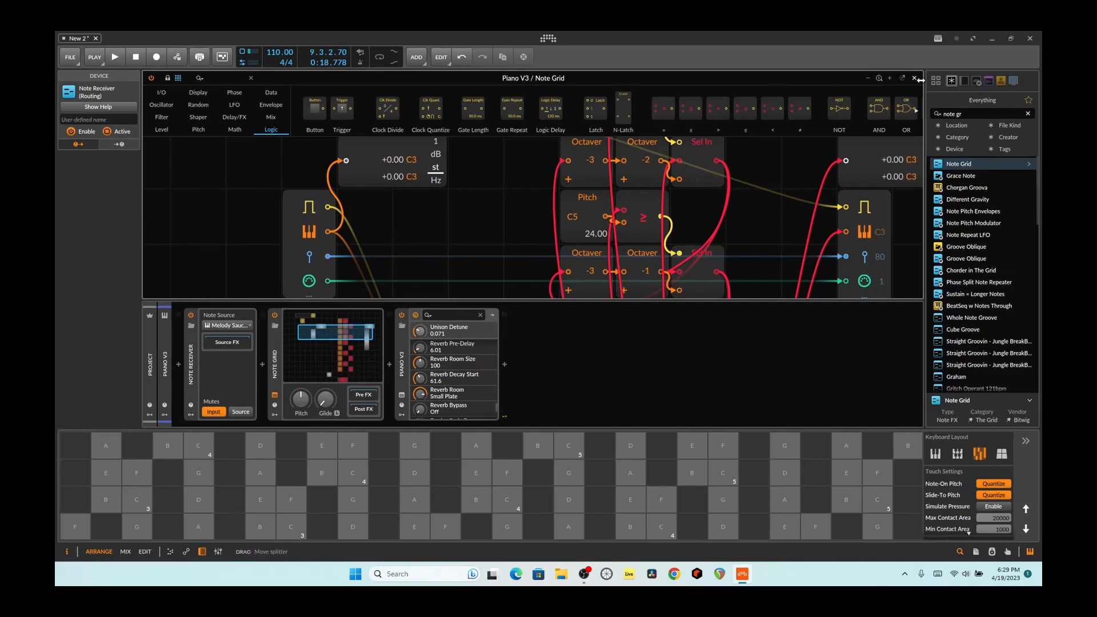
# Close the Note Grid editor, open Melody Sauce 2 on the first Piano V3 track, and generate a new Dark Complex melody during playback
pyautogui.click(913, 77)
pyautogui.click(178, 95)
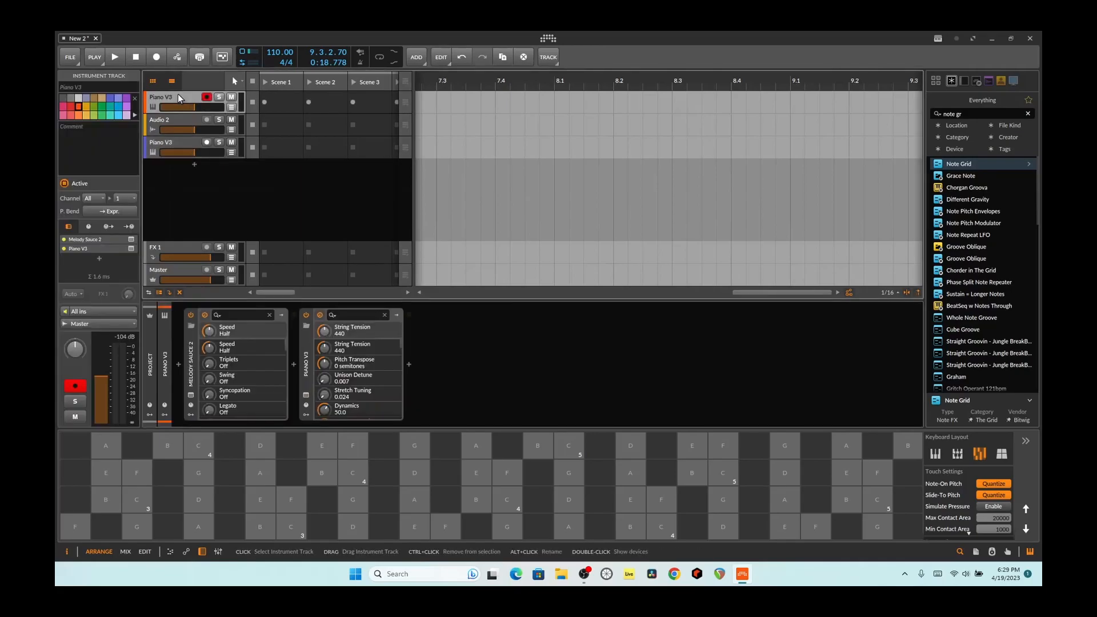
pyautogui.click(191, 394)
pyautogui.press('space')
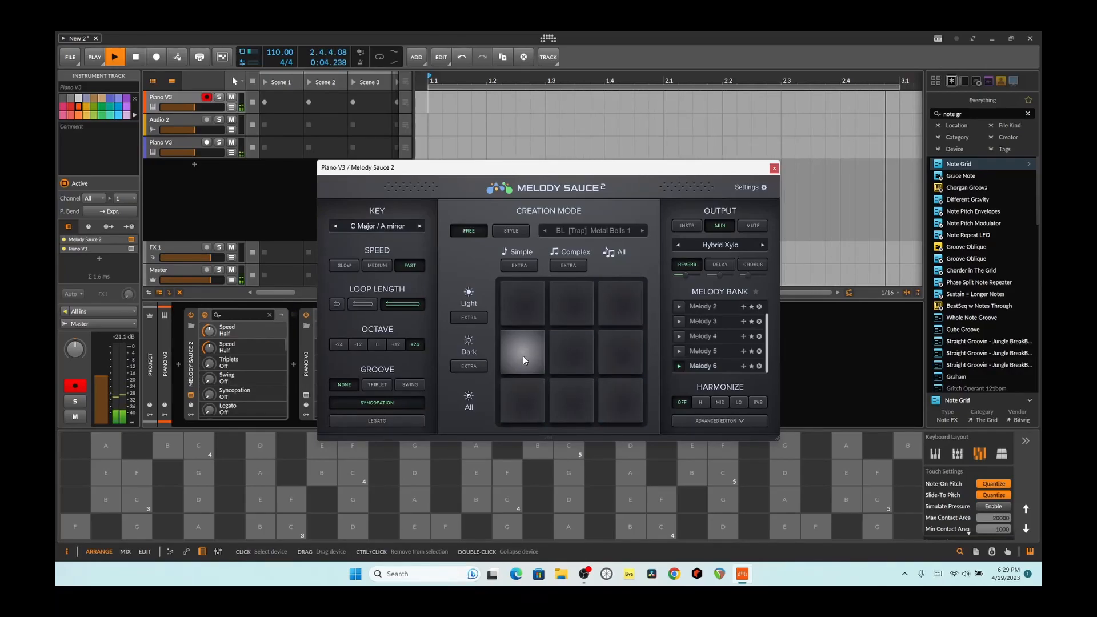
pyautogui.click(562, 355)
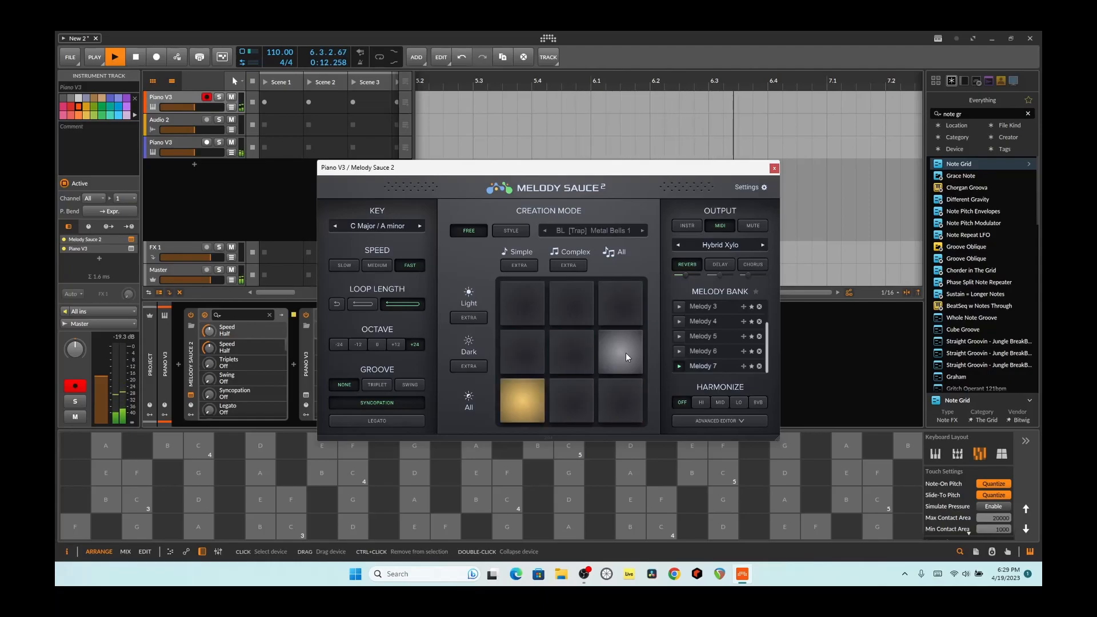
# Audition Melody Sauce 2's octave settings 0 and -12, leave the octave at +12, and stop playback
pyautogui.click(374, 343)
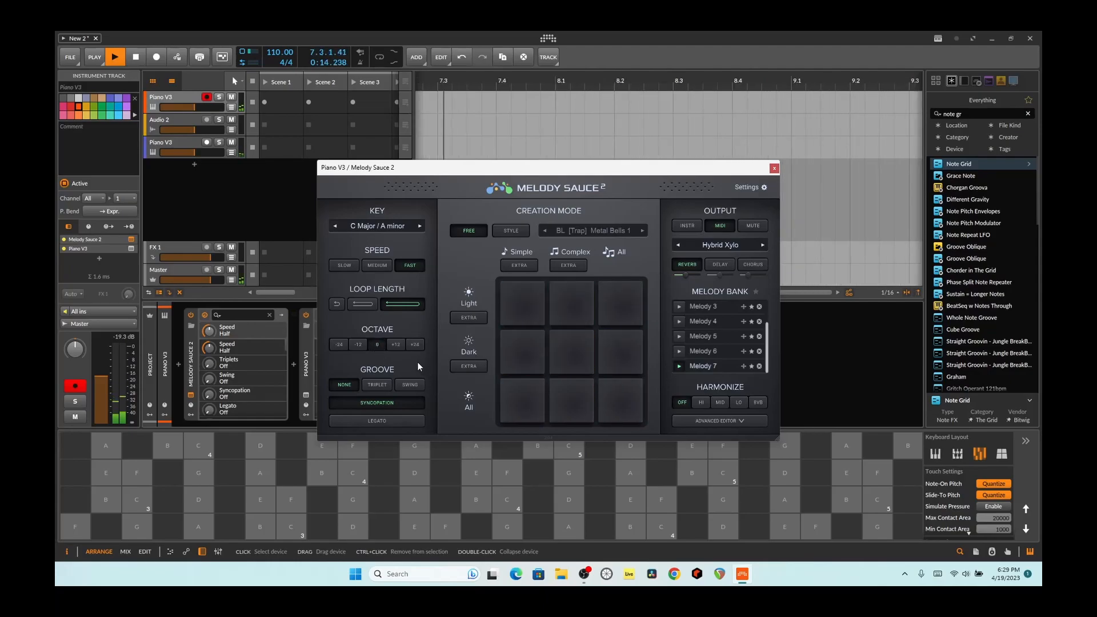
pyautogui.click(400, 345)
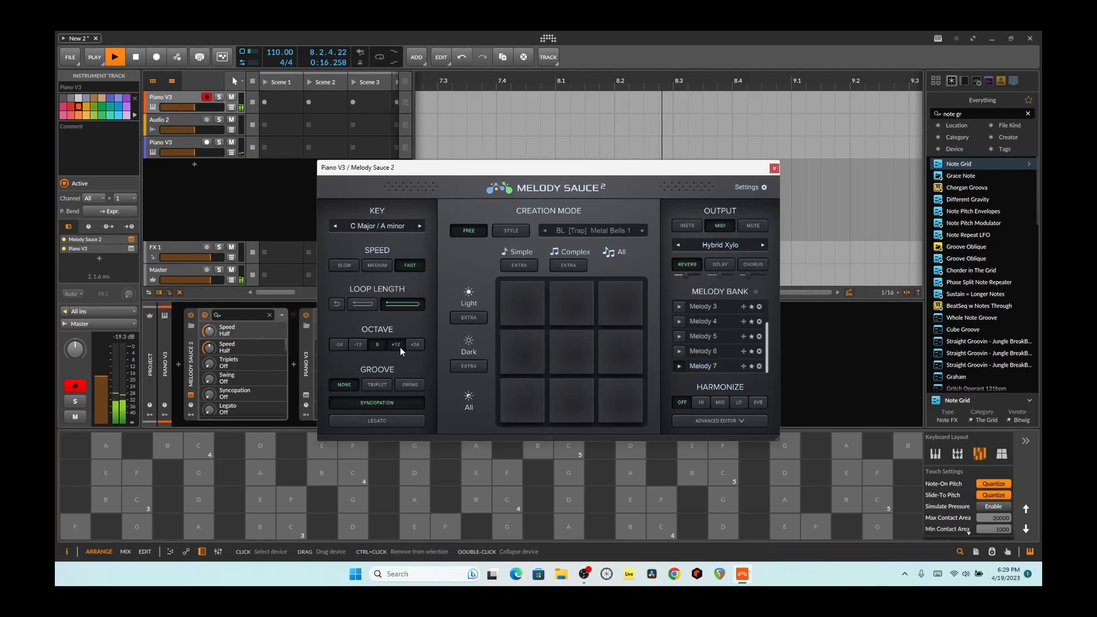
pyautogui.click(358, 344)
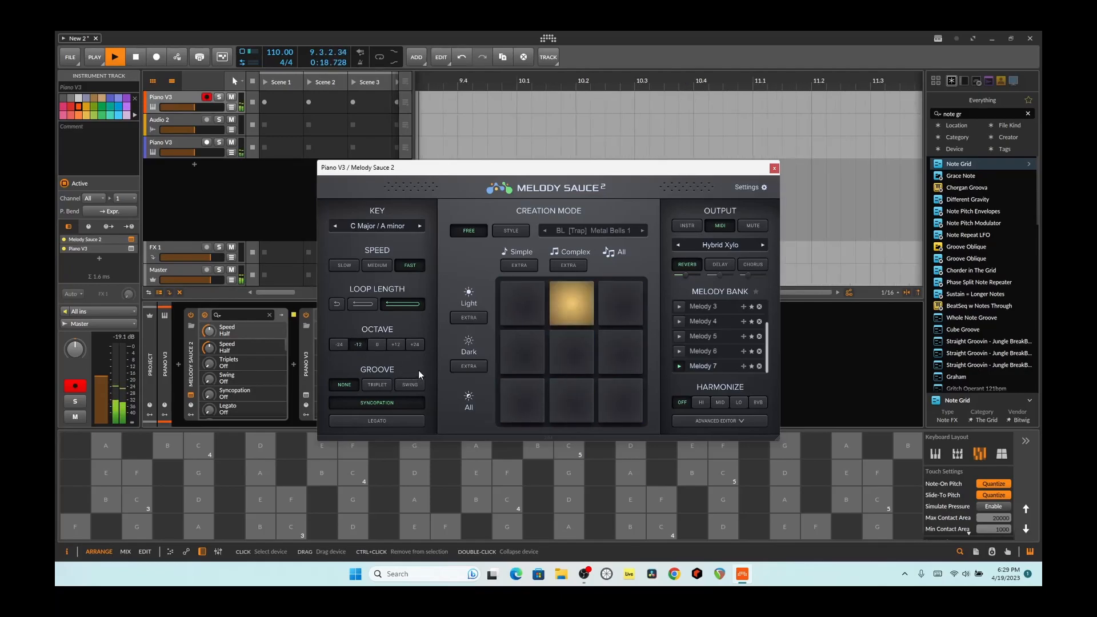
pyautogui.click(397, 347)
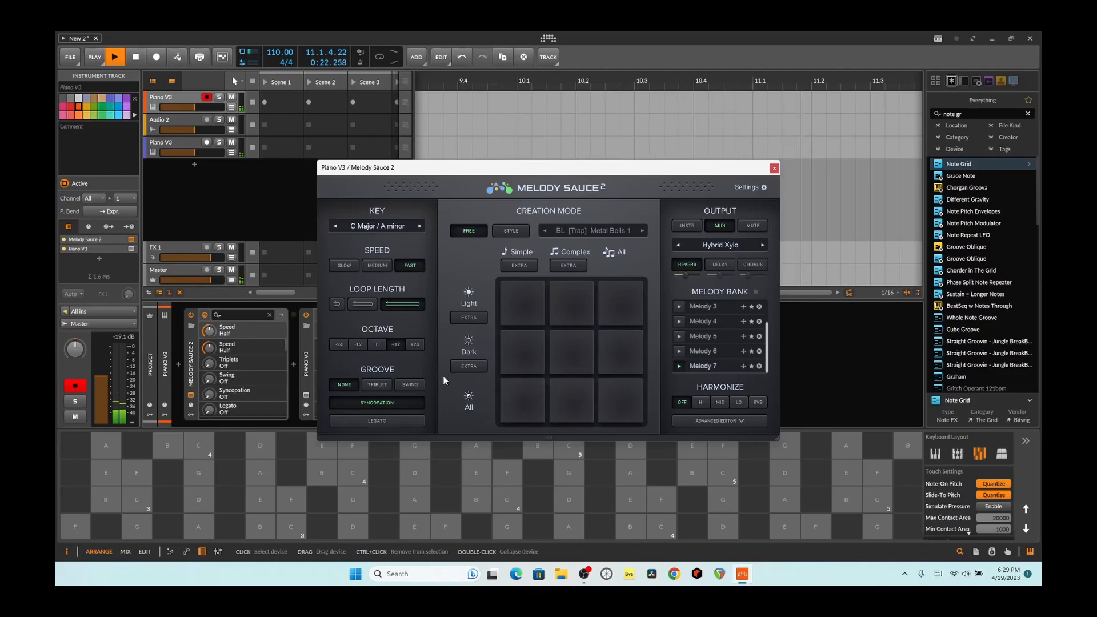
pyautogui.press('space')
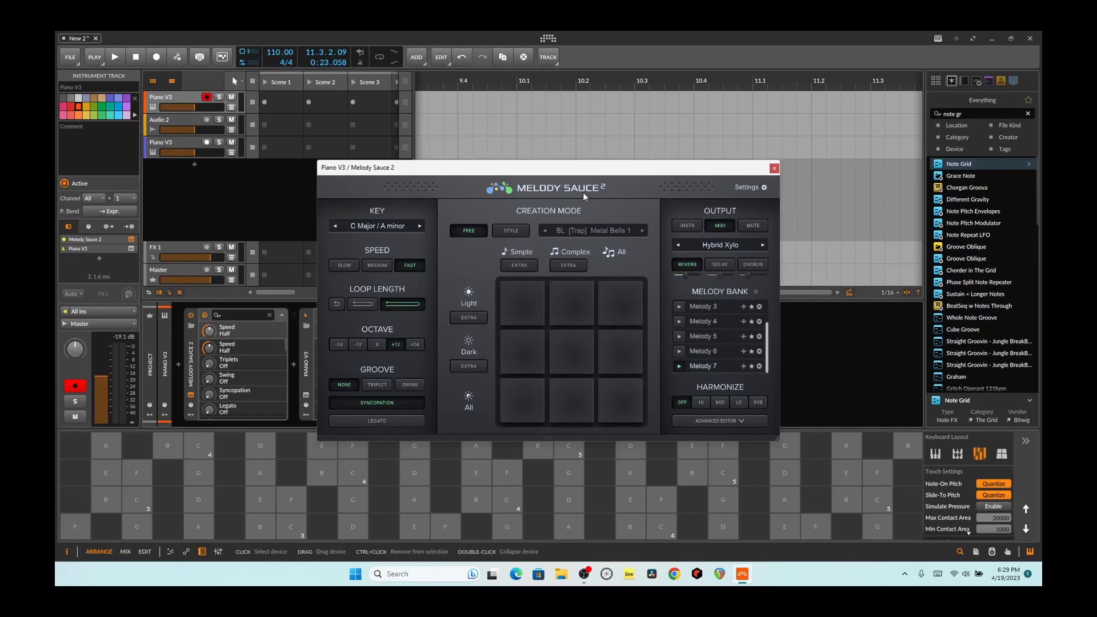
# Zoom the arranger timeline out to bars 1 through 14 and close the Melody Sauce 2 window
pyautogui.moveTo(583, 174); pyautogui.dragTo(521, 219)
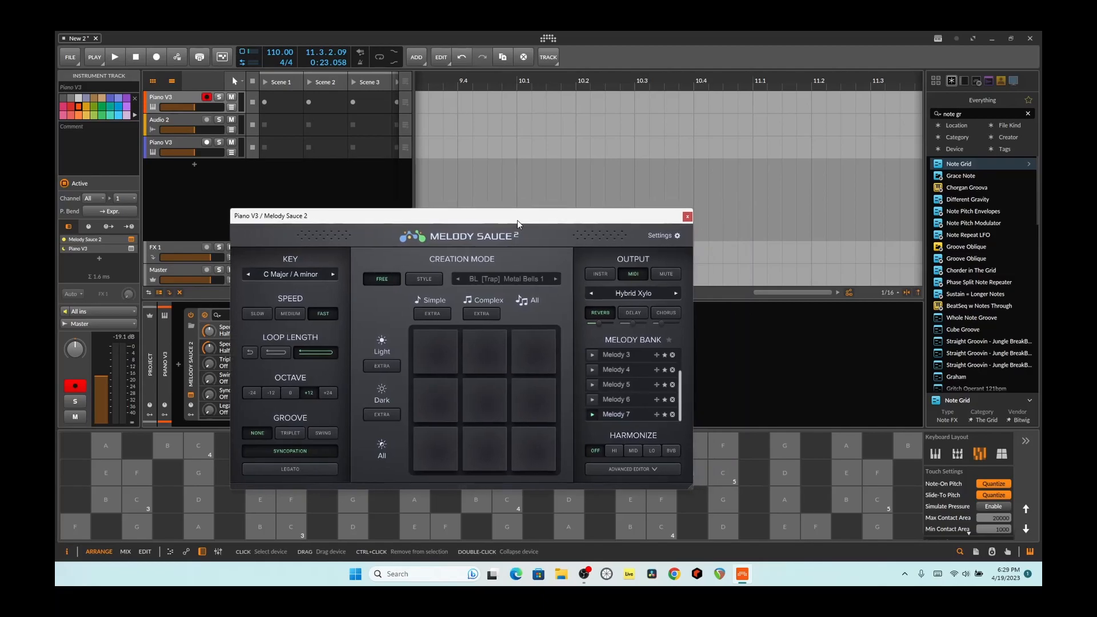
pyautogui.moveTo(764, 293); pyautogui.dragTo(626, 295)
pyautogui.moveTo(709, 293); pyautogui.dragTo(628, 295)
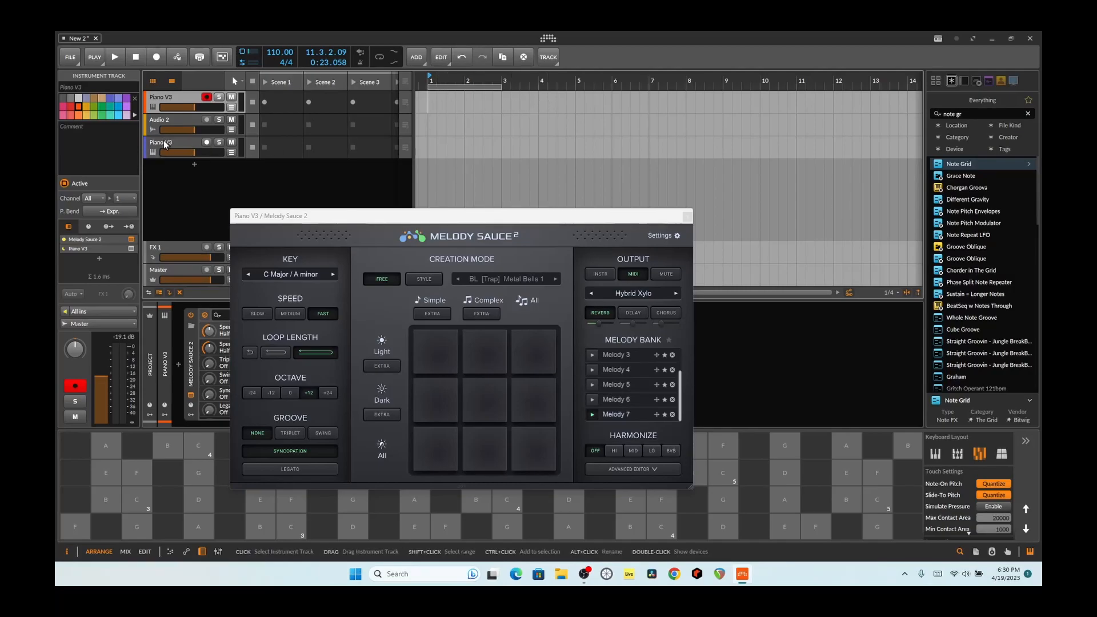
pyautogui.click(687, 217)
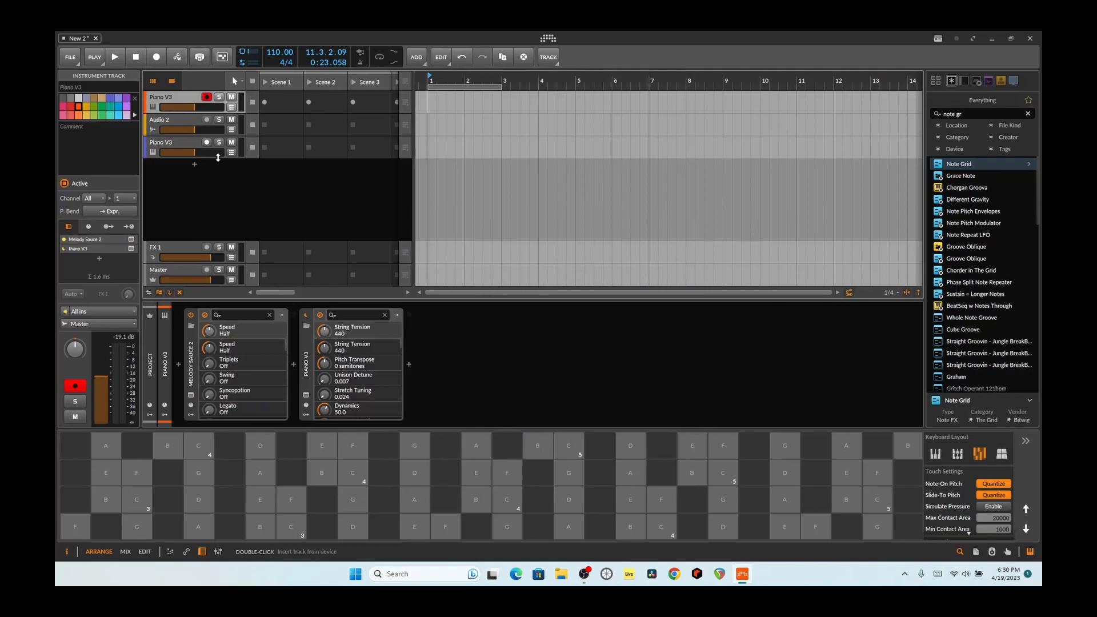
# Compare the device chains of both Piano V3 tracks and reopen the second track's Note Grid to examine its top pitch stages
pyautogui.click(177, 144)
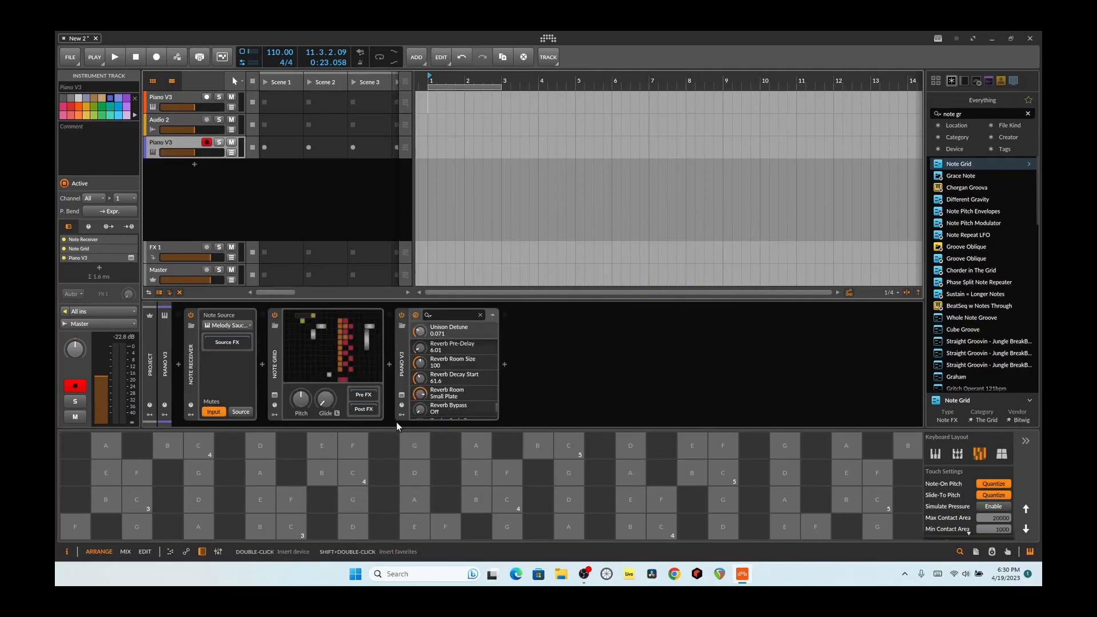
pyautogui.click(192, 105)
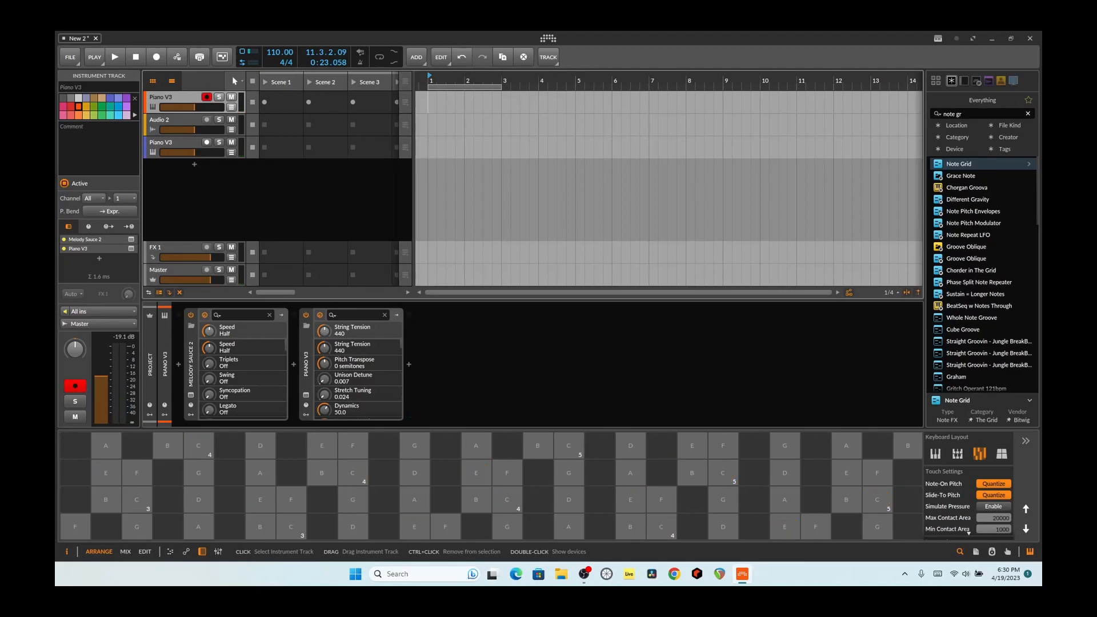
pyautogui.click(187, 143)
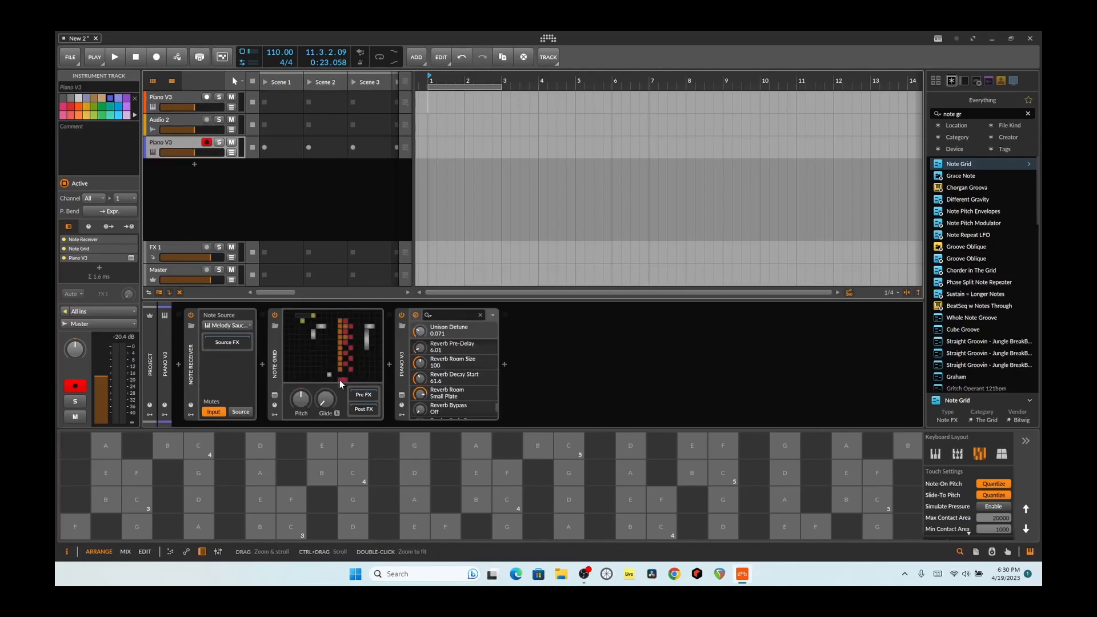
pyautogui.click(308, 357)
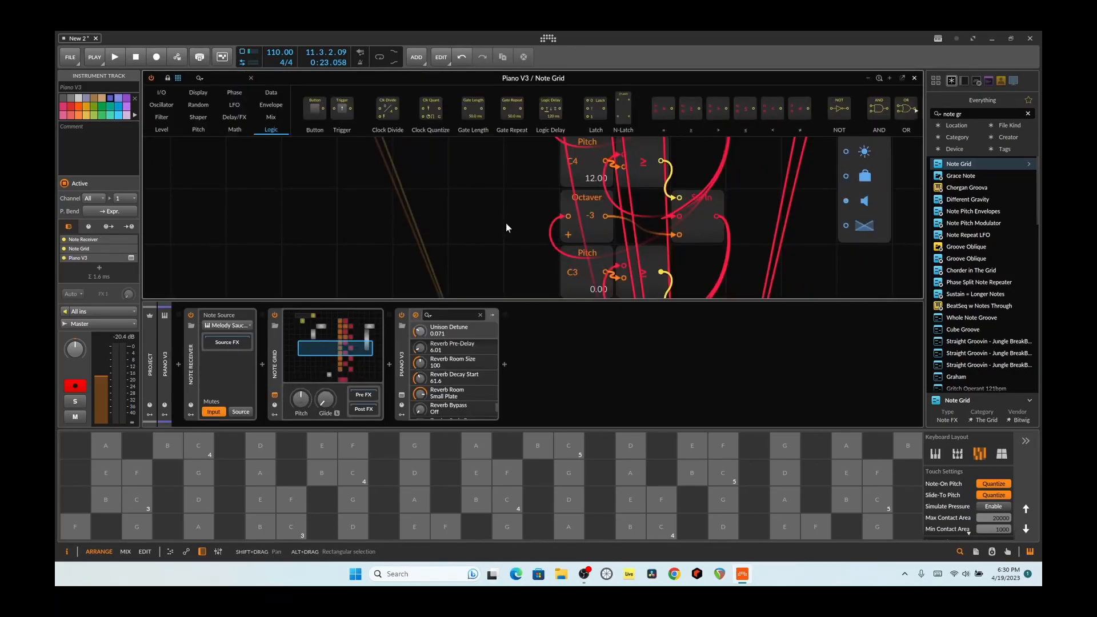
pyautogui.scroll(6, 506, 223)
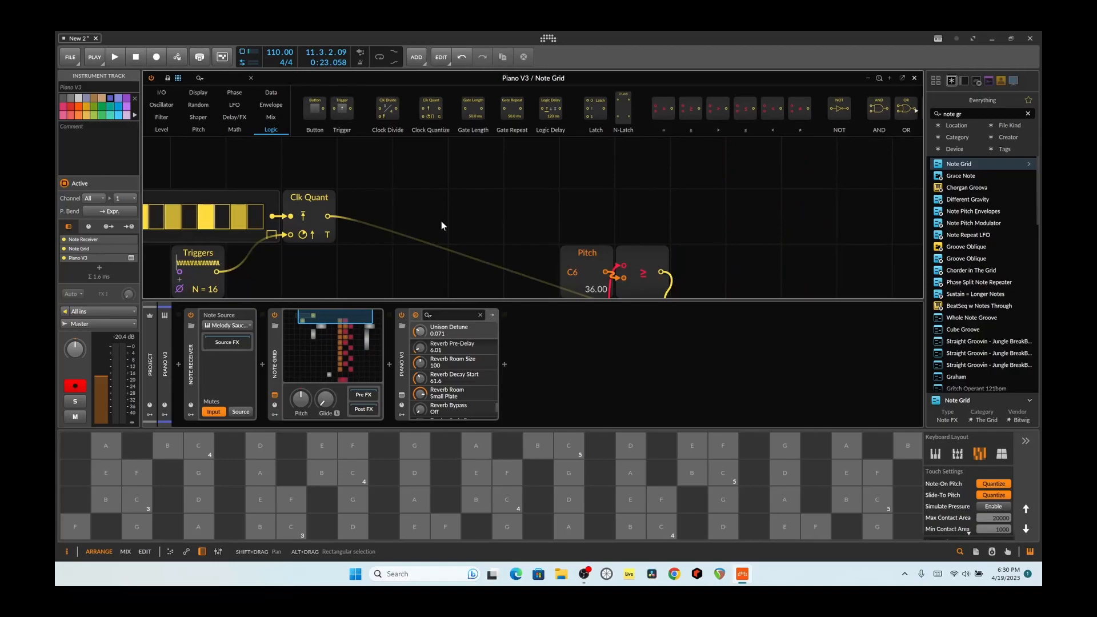
pyautogui.scroll(-4, 441, 220)
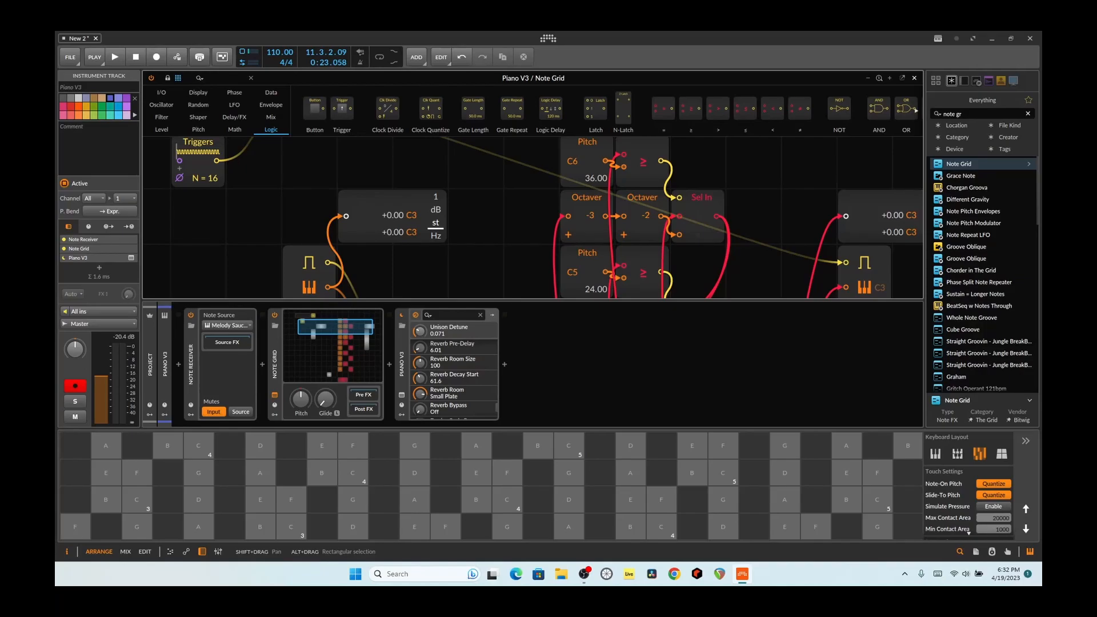
# Save the project in the Projects folder under the new name bassbuddie
pyautogui.click(71, 56)
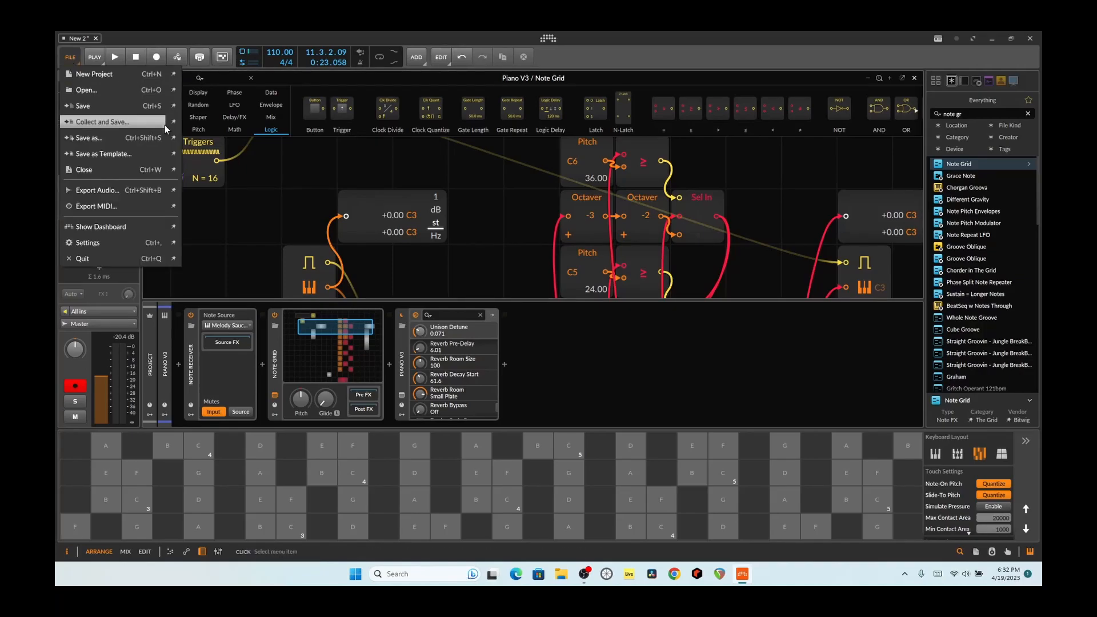
pyautogui.click(137, 139)
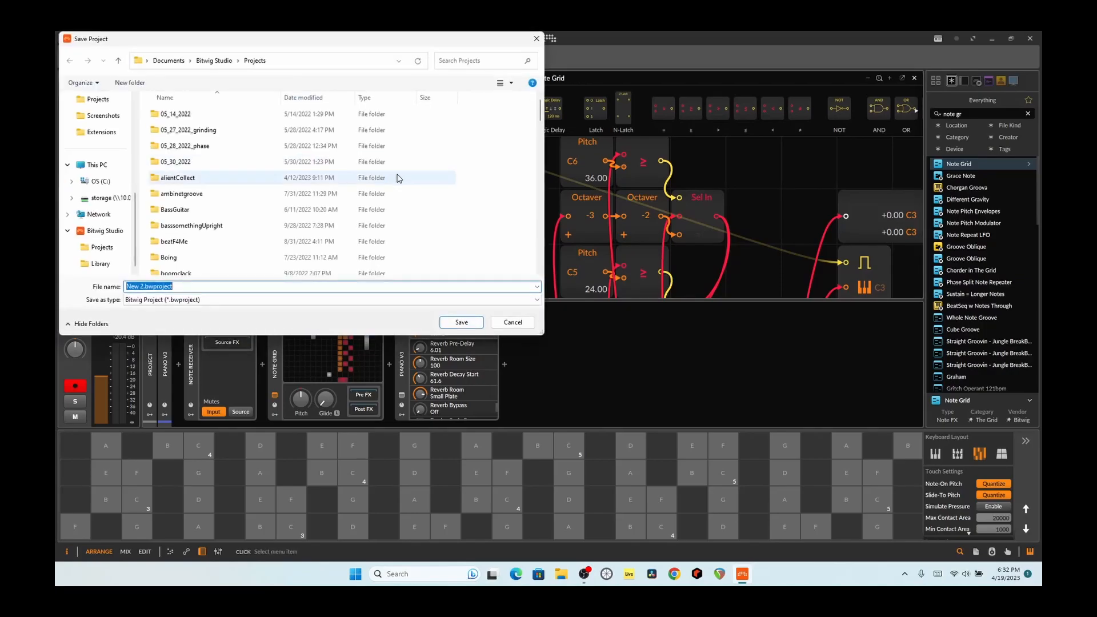
pyautogui.write('ba')
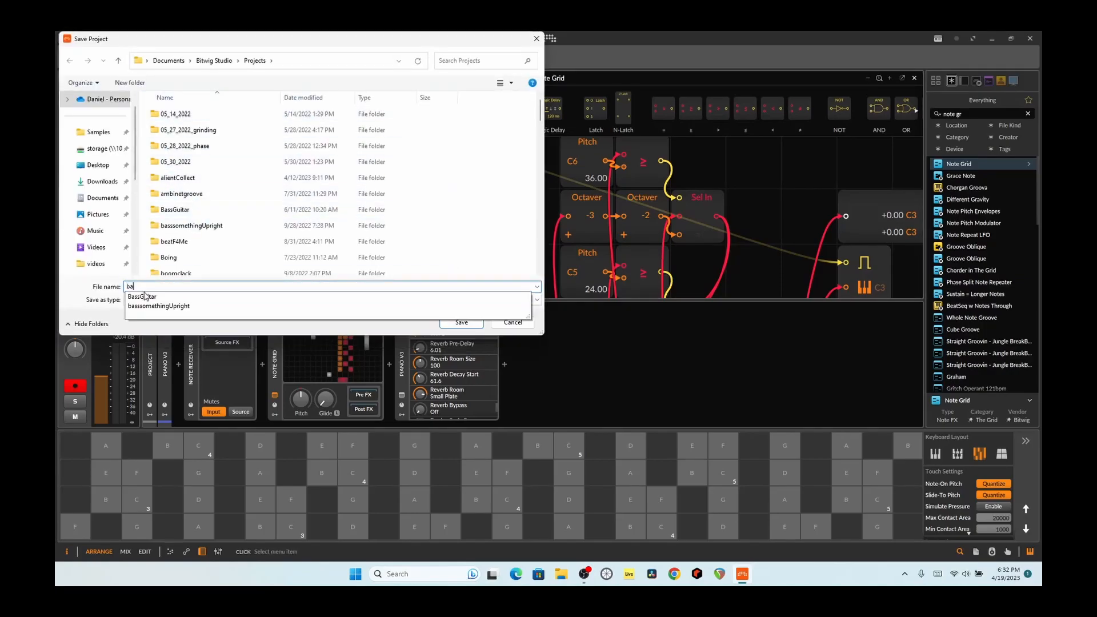
pyautogui.write('ssbuddie')
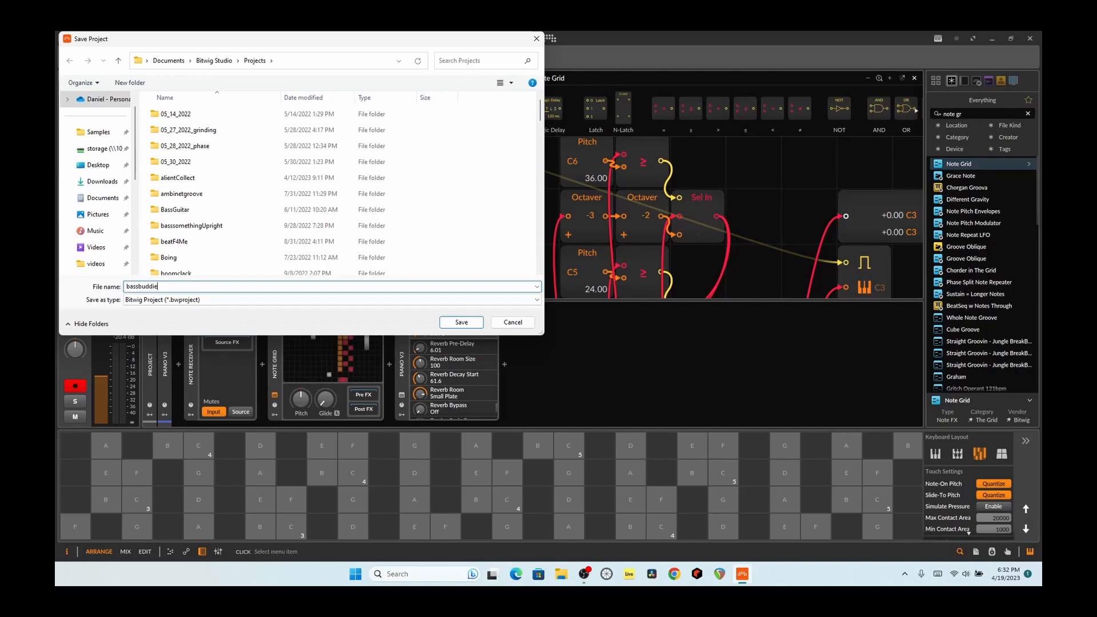
pyautogui.press('Return')
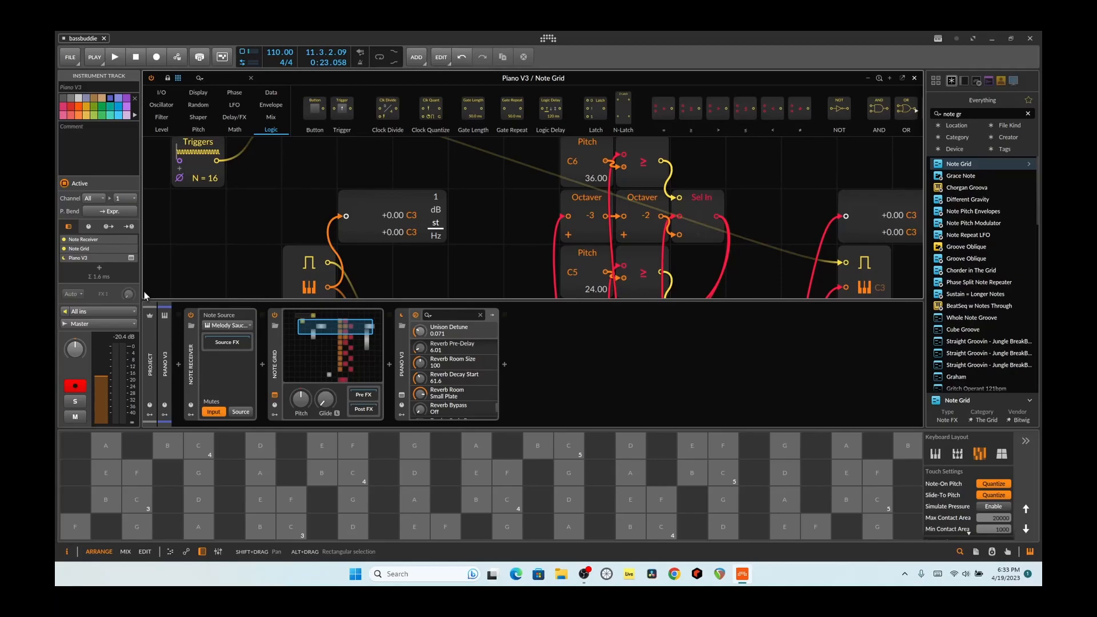
# Expand the Note Grid editor into its own window and zoom out until the whole patch fits in view
pyautogui.click(899, 79)
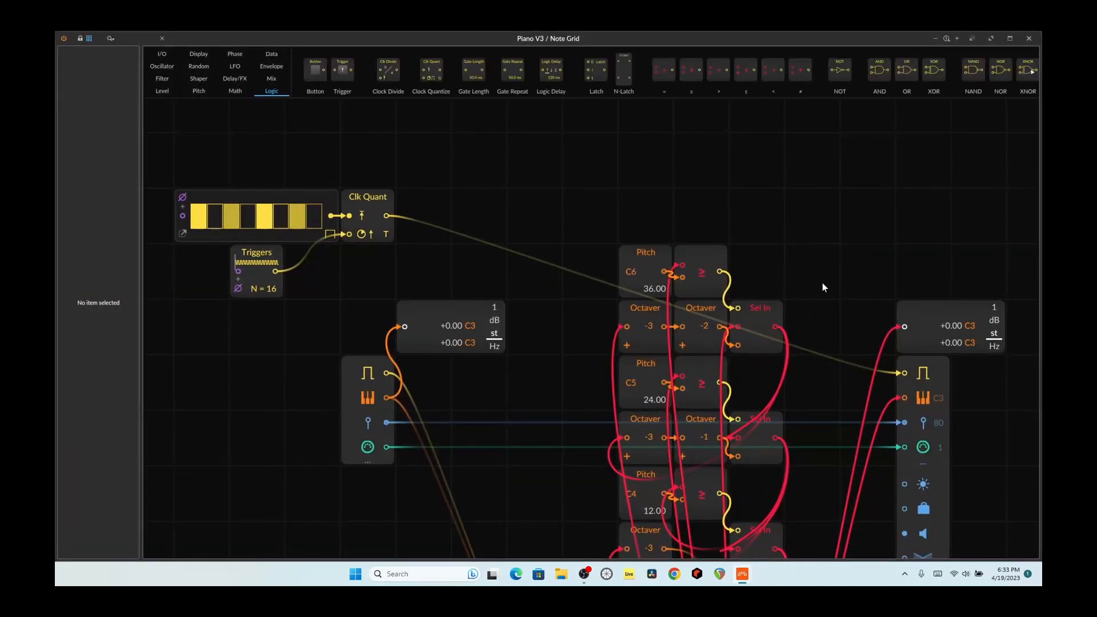
pyautogui.moveTo(838, 269); pyautogui.dragTo(745, 117)
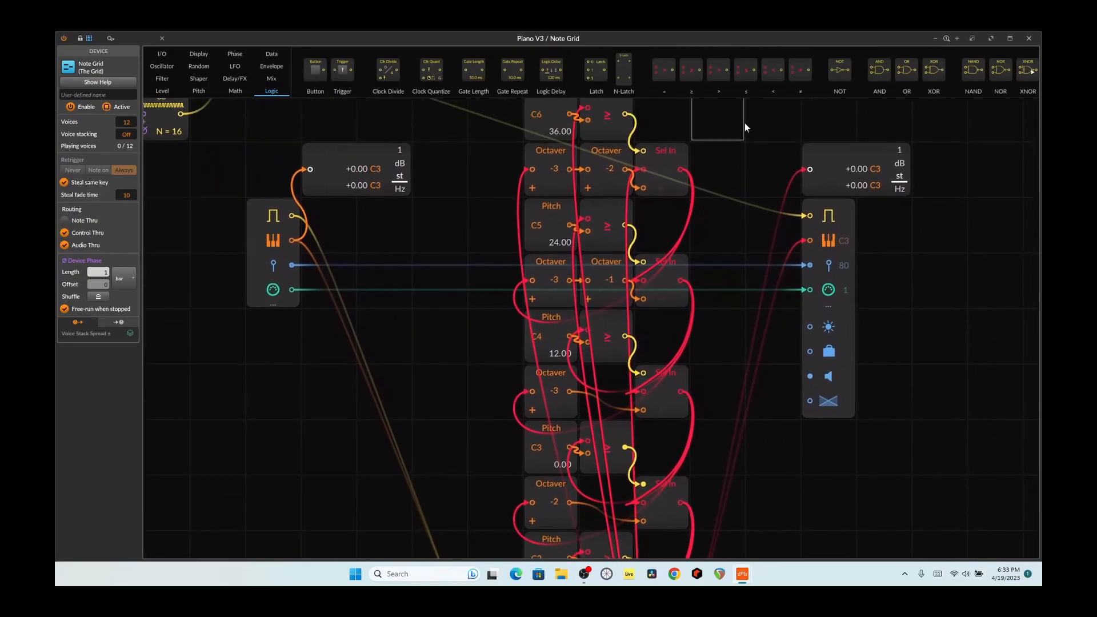
pyautogui.scroll(-3, 754, 165)
pyautogui.scroll(-4, 791, 219)
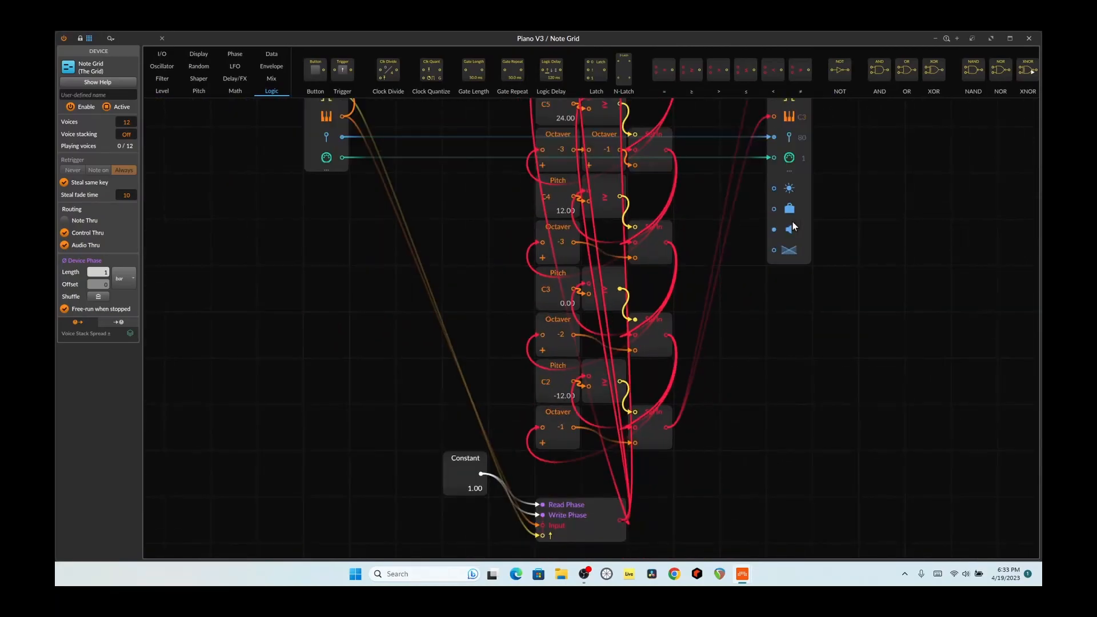
pyautogui.scroll(1, 822, 229)
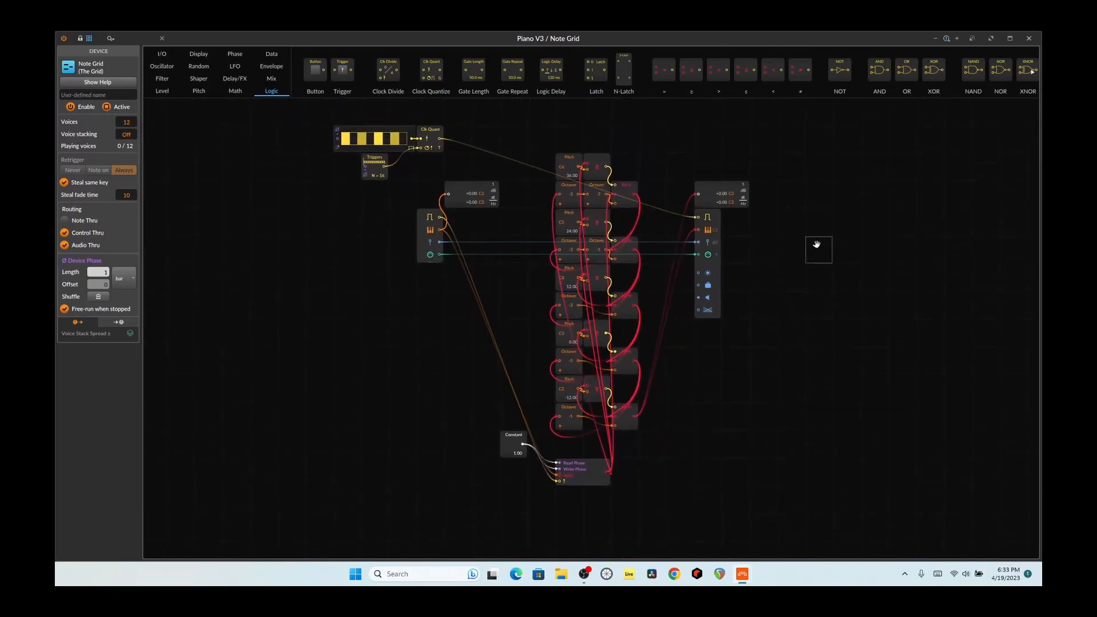